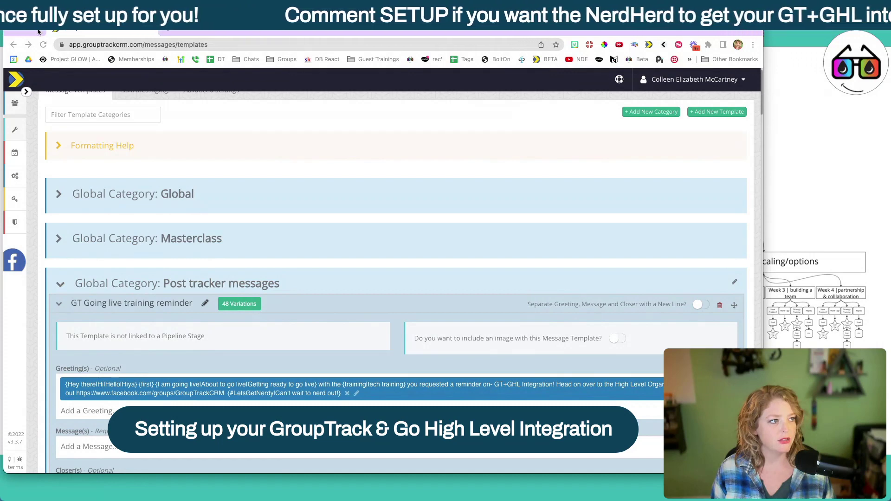
# Step: Expand the left navigation sidebar over the message templates page
pyautogui.click(39, 31)
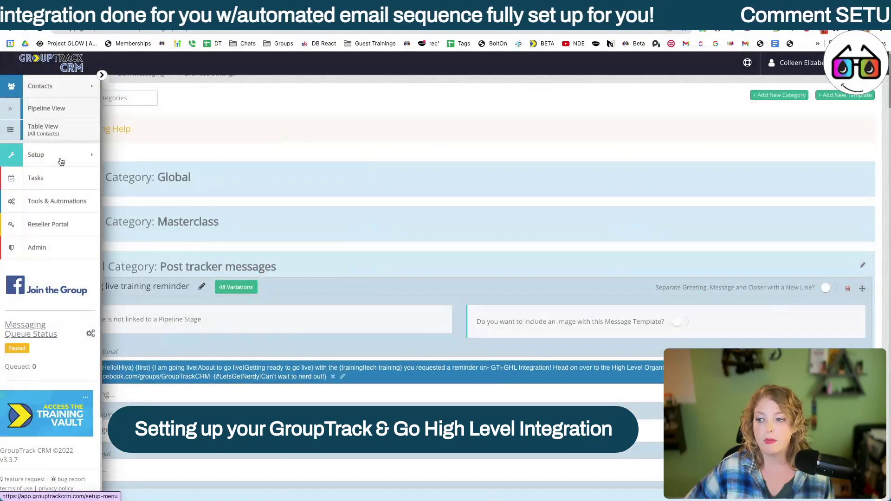
# Step: Go to Setup > Pipelines to manage the 'Clered out and ready to use' pipeline
pyautogui.click(61, 161)
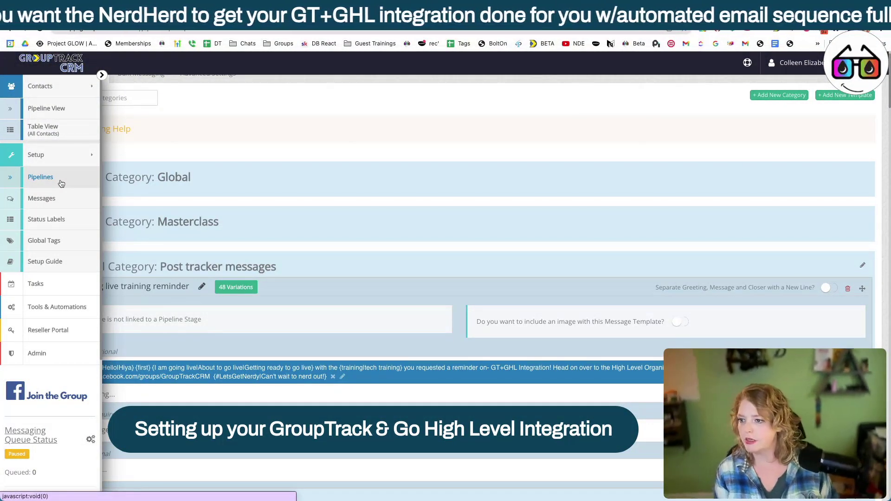
pyautogui.click(61, 184)
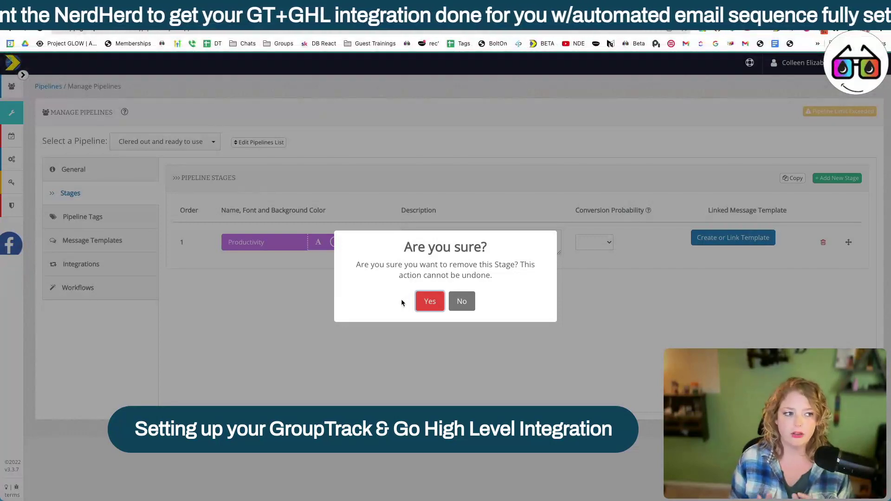
# Step: Delete the Productivity stage, preview then dismiss the stage templates, and show General settings
pyautogui.click(430, 301)
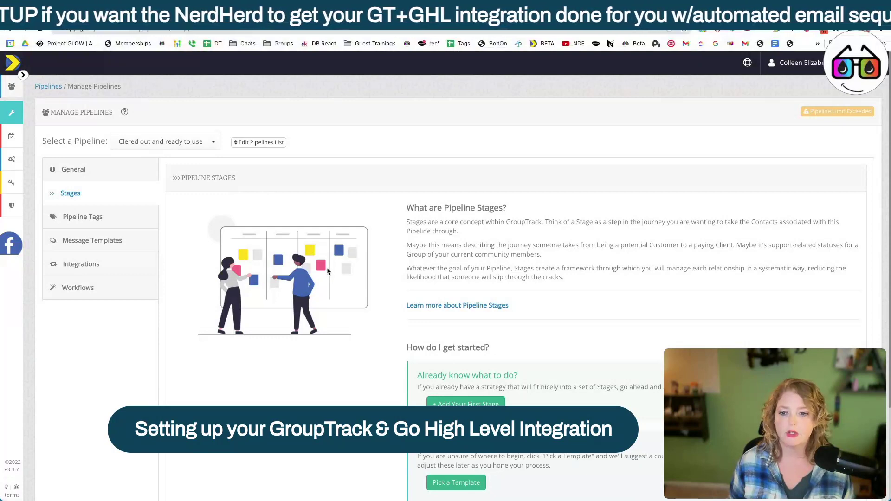
pyautogui.scroll(-3, 564, 204)
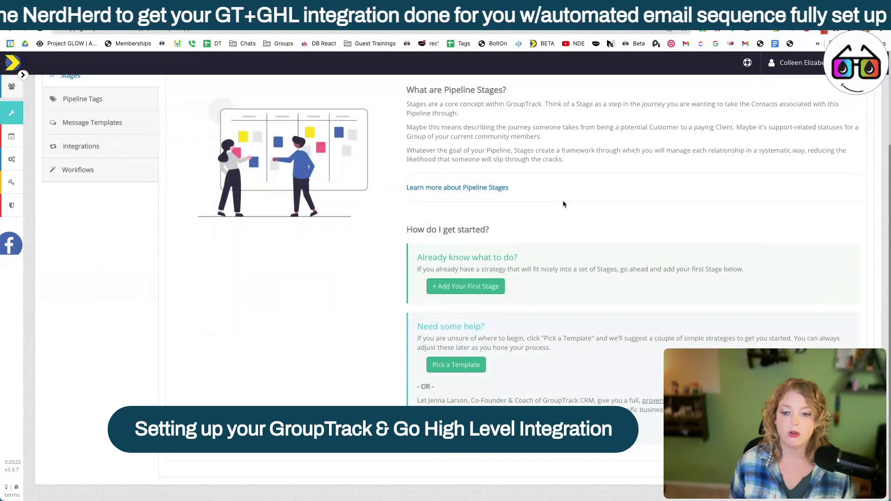
pyautogui.click(460, 367)
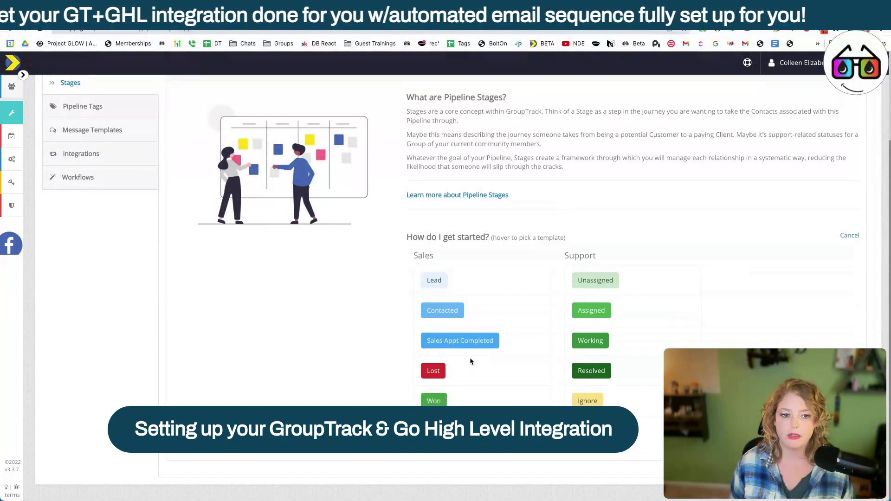
pyautogui.click(849, 234)
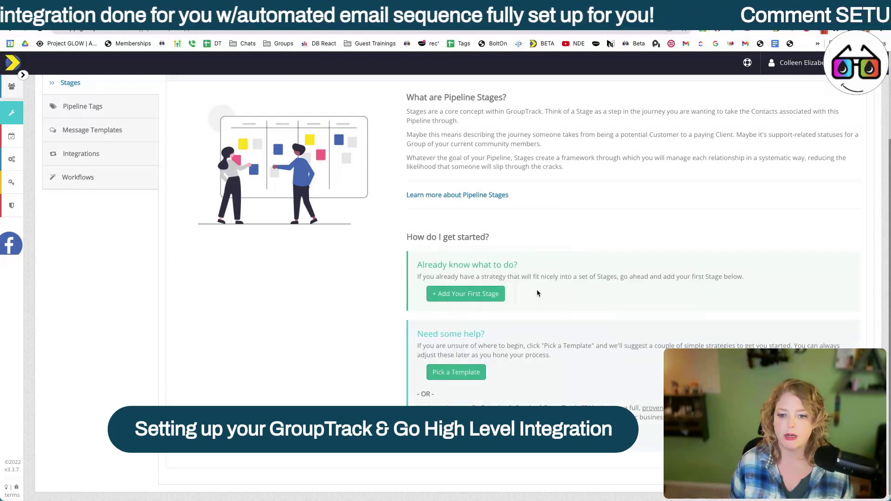
pyautogui.scroll(3, 74, 172)
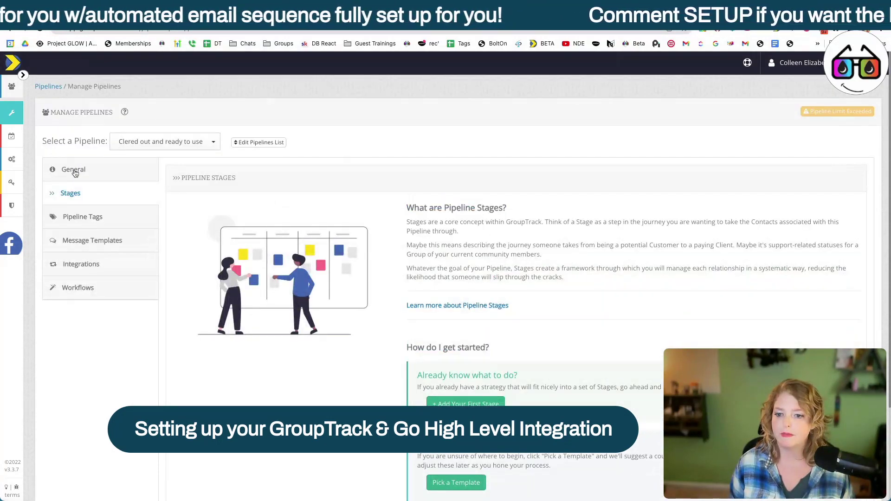
pyautogui.click(74, 170)
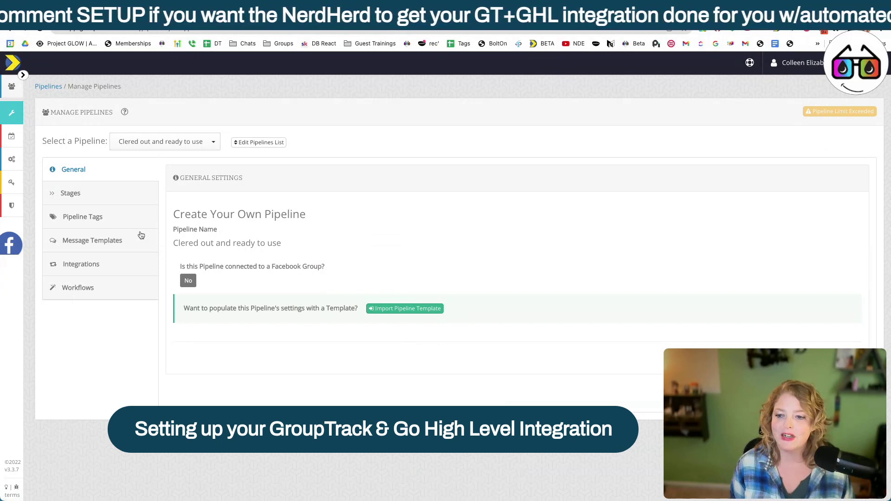
# Step: Import the Prospecting Group Pipeline template with its stages, tags and message templates
pyautogui.click(404, 308)
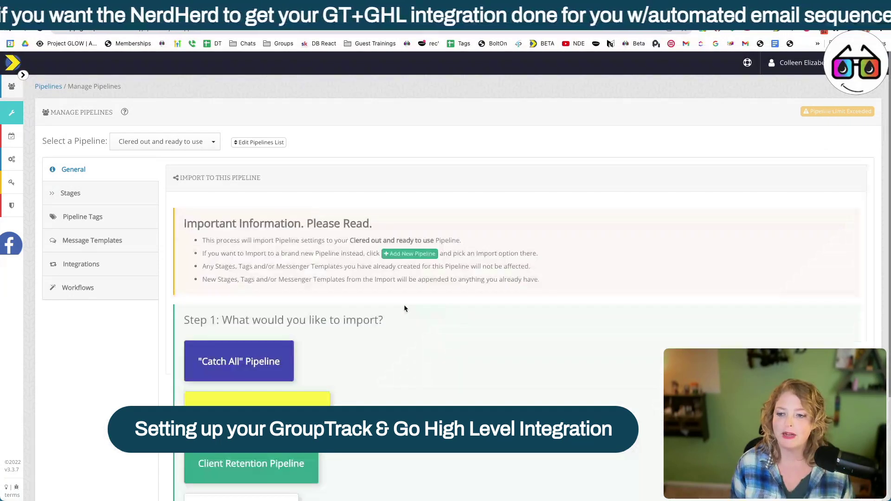
pyautogui.scroll(-3, 404, 309)
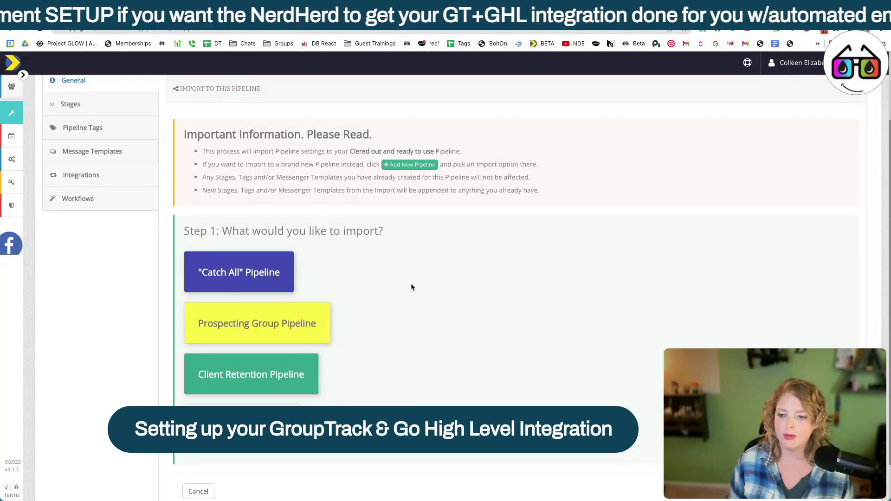
pyautogui.click(265, 326)
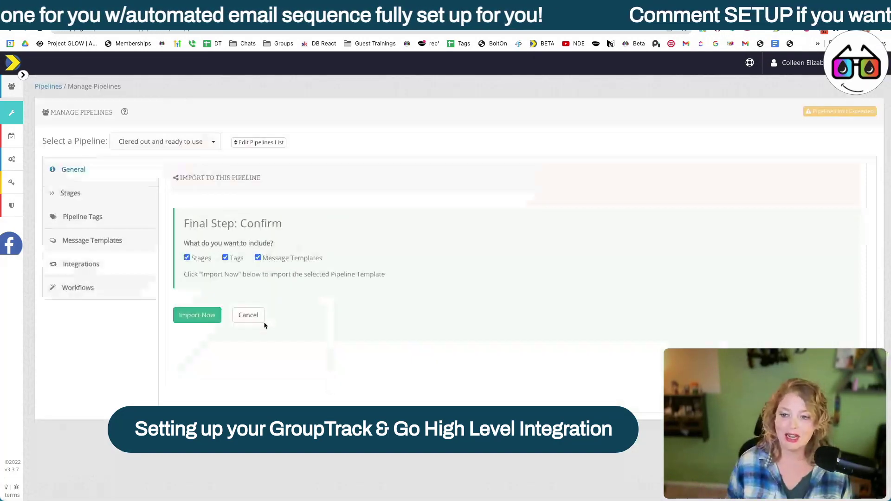
pyautogui.click(213, 319)
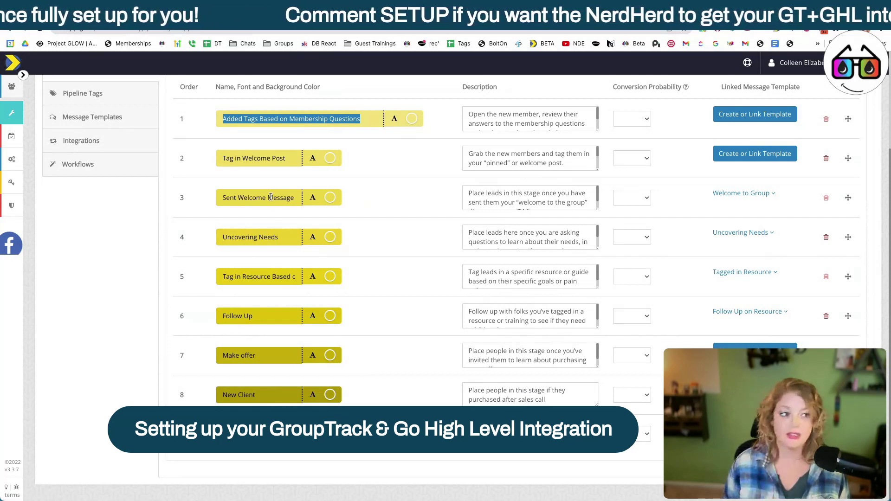
# Step: Review the imported prospecting stages and finish editing the first stage's name
pyautogui.click(168, 285)
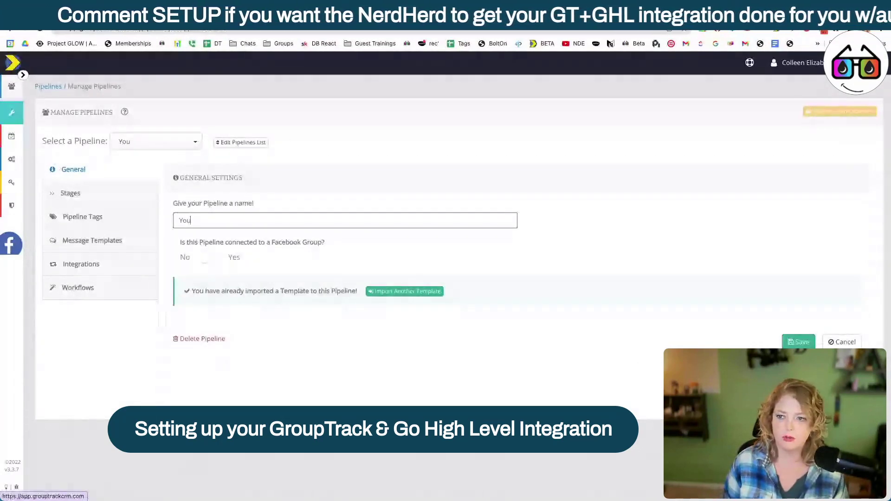
# Step: Name the pipeline 'Your Prospecting Group Pipline', mark it Facebook-connected, and enter the group URL
pyautogui.write('r Prospecting Group Pipline')
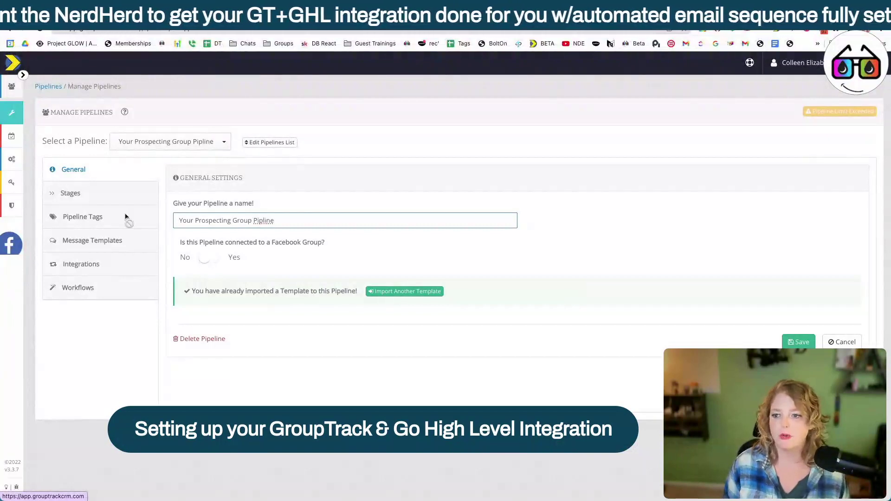
pyautogui.click(209, 258)
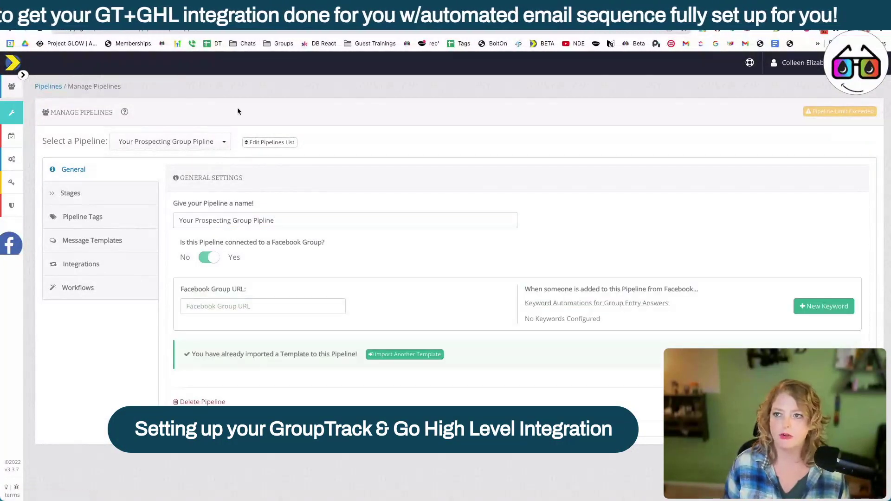
pyautogui.click(263, 307)
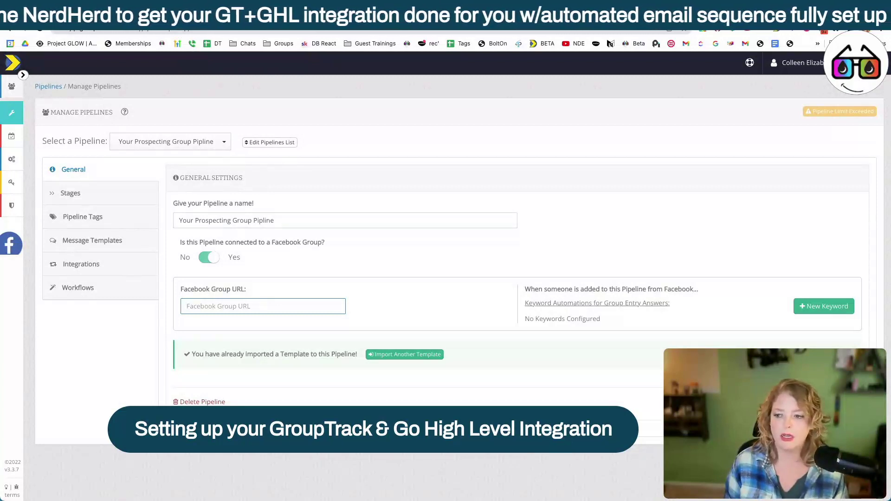
pyautogui.write('https://')
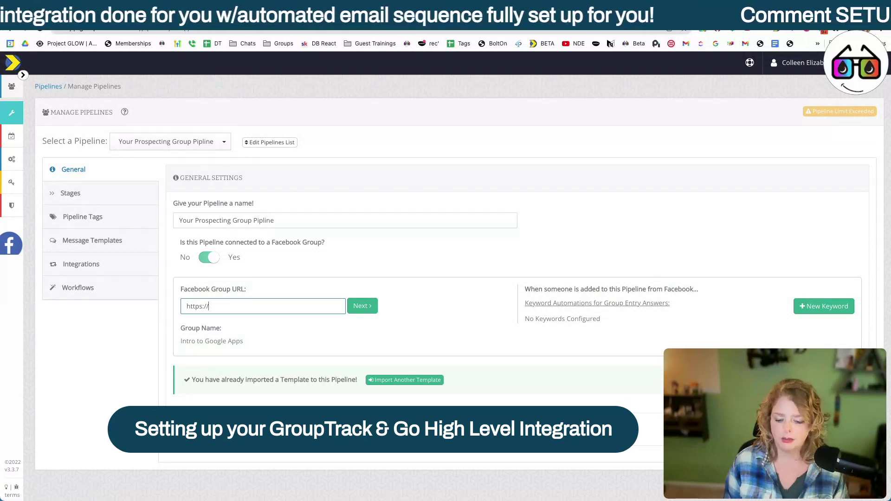
pyautogui.write('face')
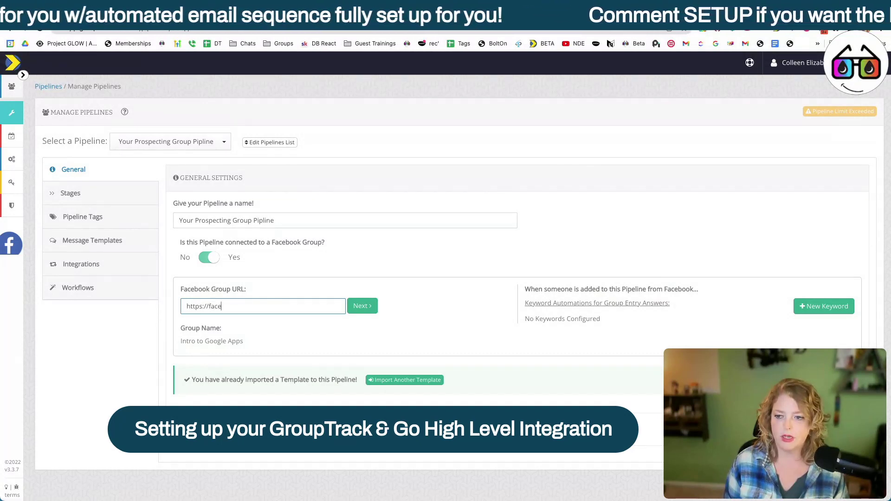
pyautogui.write('book.com/group')
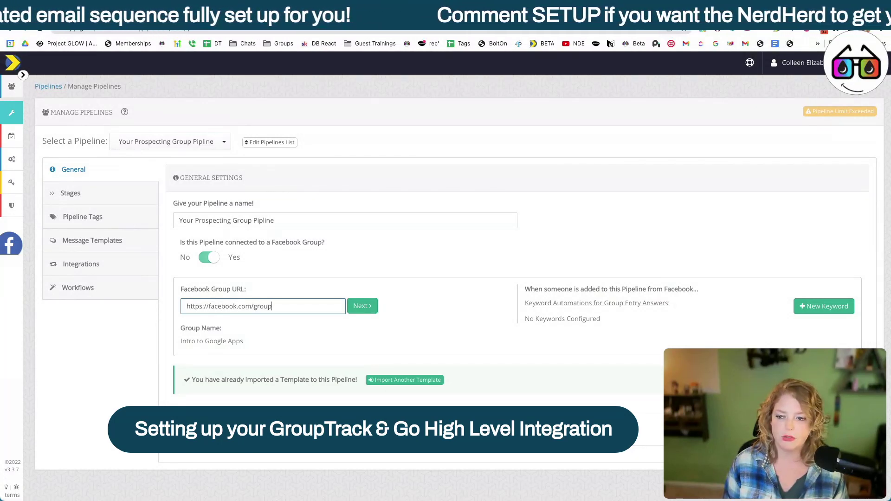
pyautogui.write('s/grouptrackcrm')
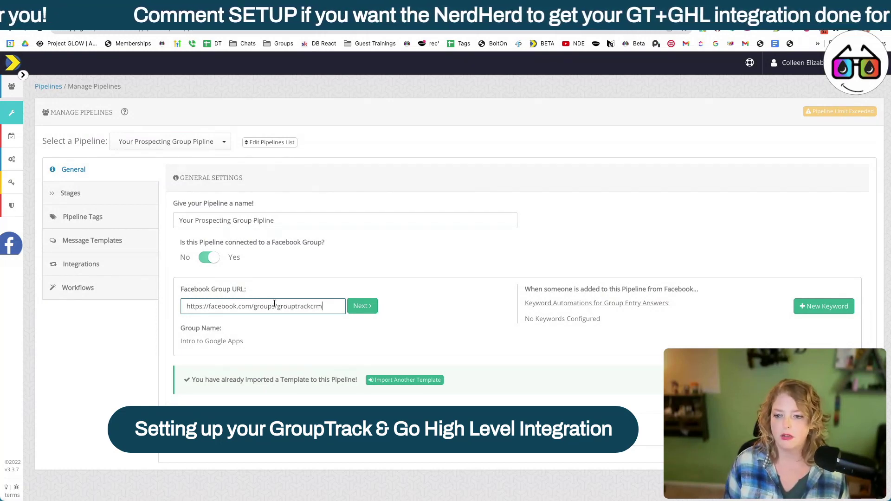
pyautogui.click(358, 310)
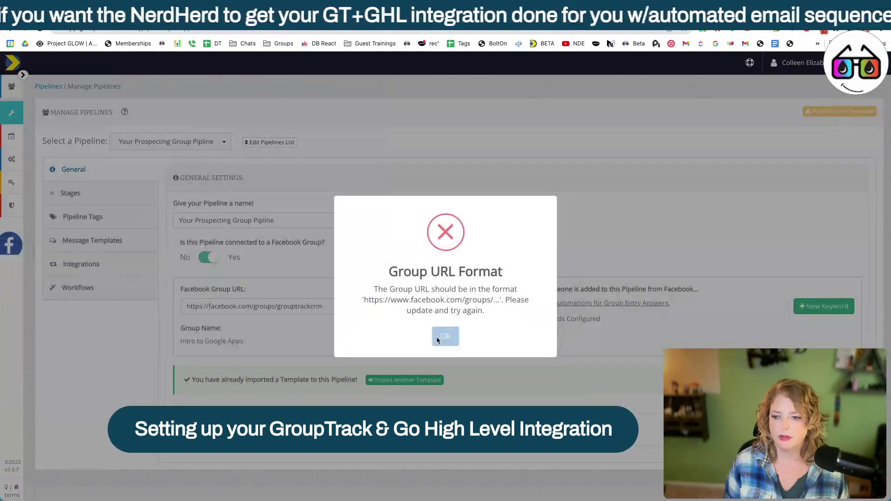
pyautogui.click(436, 336)
pyautogui.click(209, 306)
pyautogui.write('www')
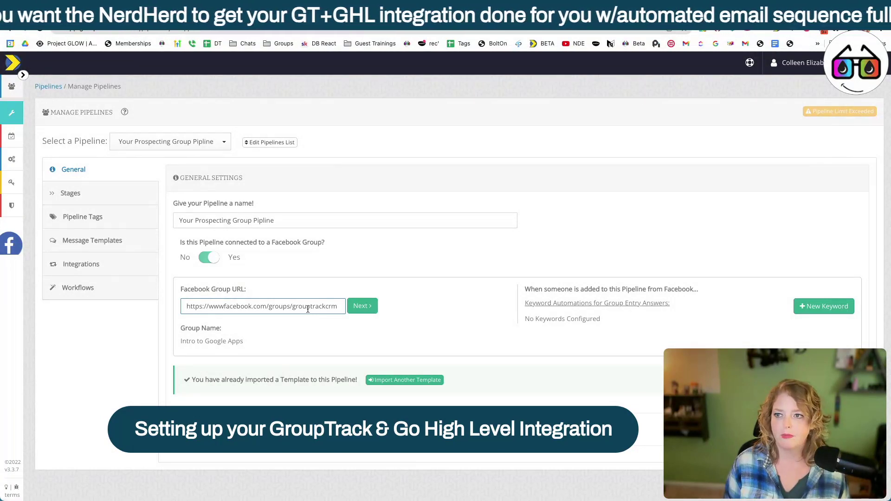
pyautogui.write('.')
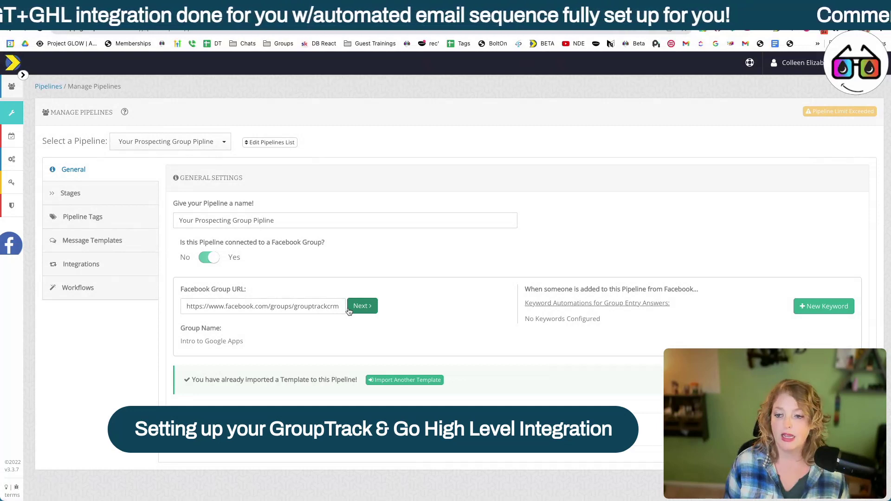
# Step: Submit the Facebook group URL and open the GroupTrack CRM group page on Facebook
pyautogui.click(350, 310)
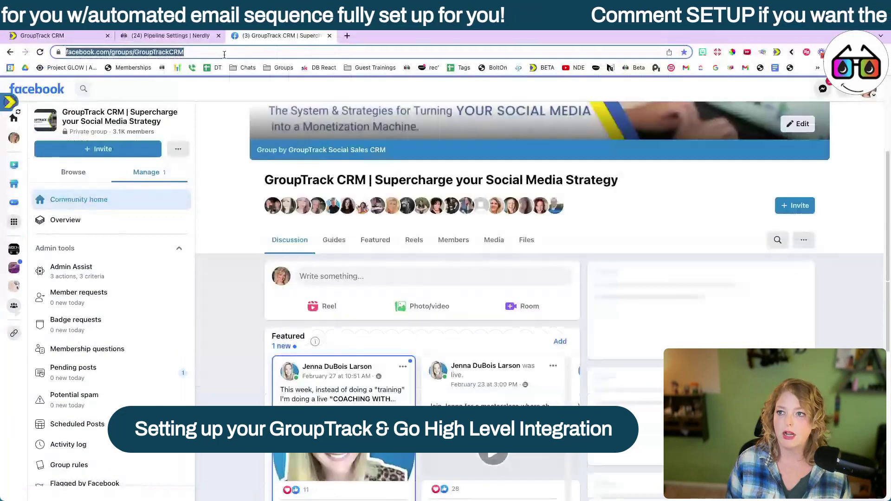
# Step: Copy the Facebook group's address and paste it into GroupTrack's Facebook Group URL field
pyautogui.click(224, 31)
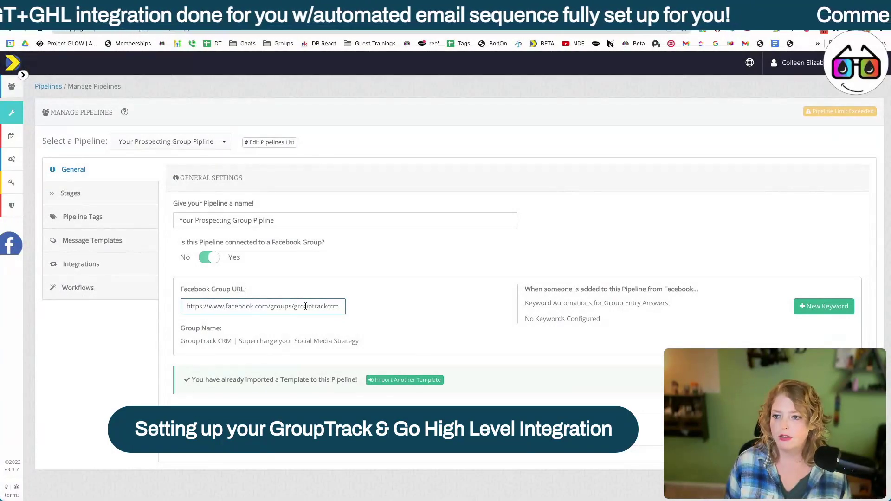
# Step: Add a third stage, Sent Welcome Message, to the new HighLevel pipeline
pyautogui.click(95, 194)
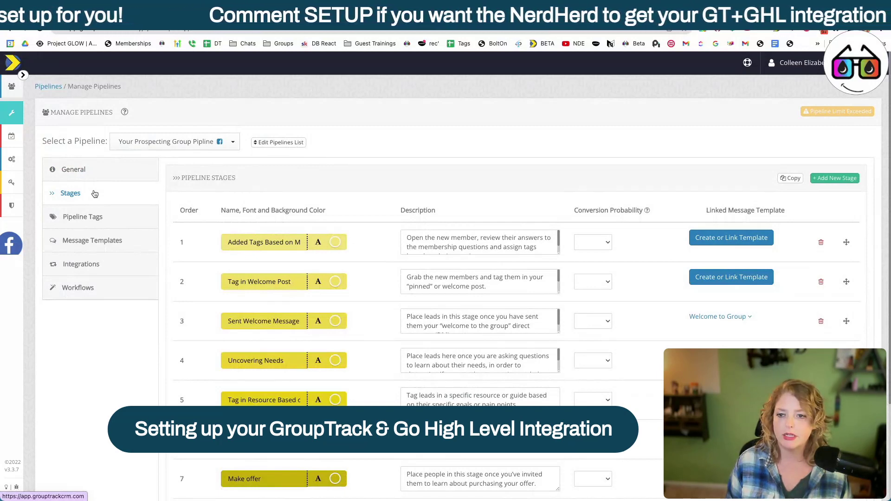
pyautogui.hotkey('ctrl', 'Tab')
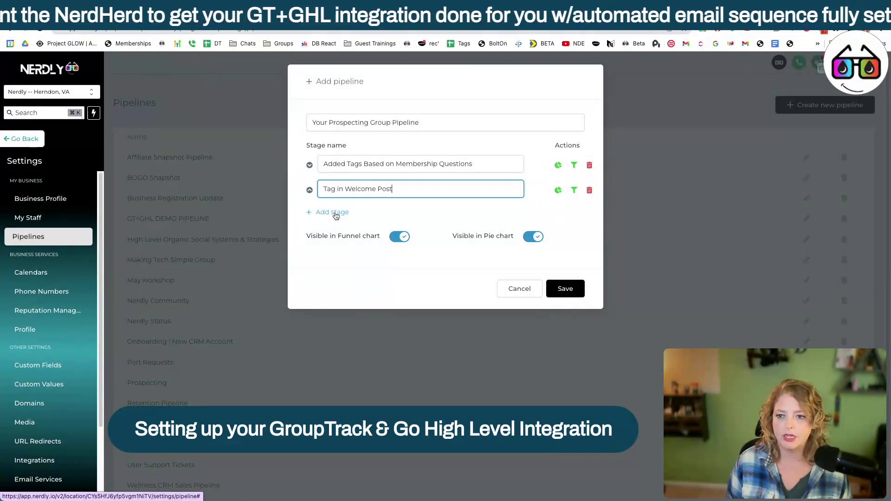
pyautogui.click(333, 212)
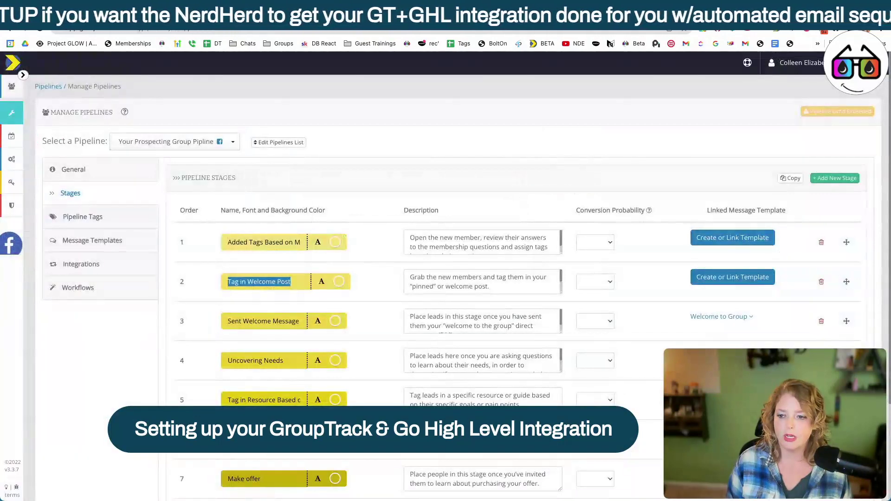
pyautogui.tripleClick(267, 321)
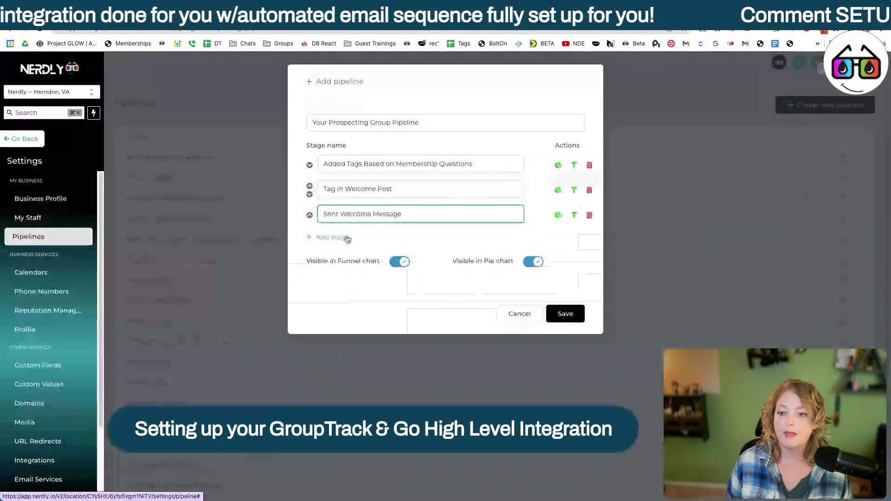
# Step: Add Uncovering Needs as the fourth stage, leaving an empty fifth row
pyautogui.click(346, 237)
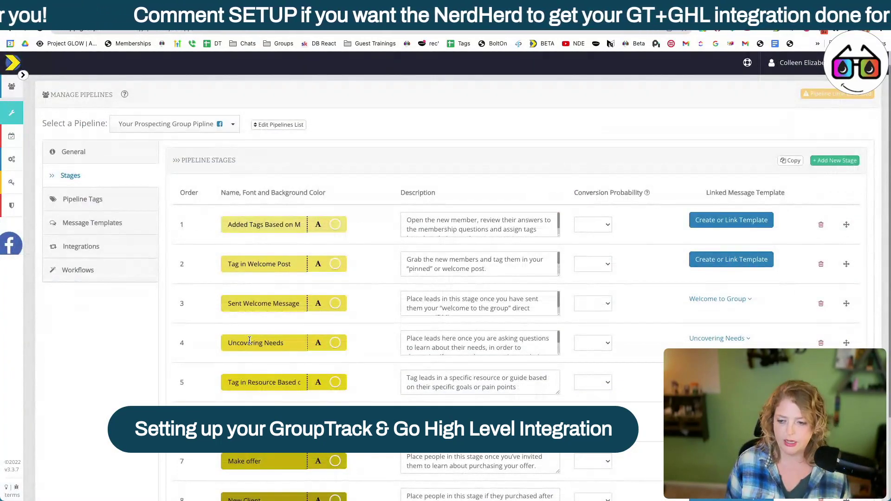
pyautogui.tripleClick(250, 344)
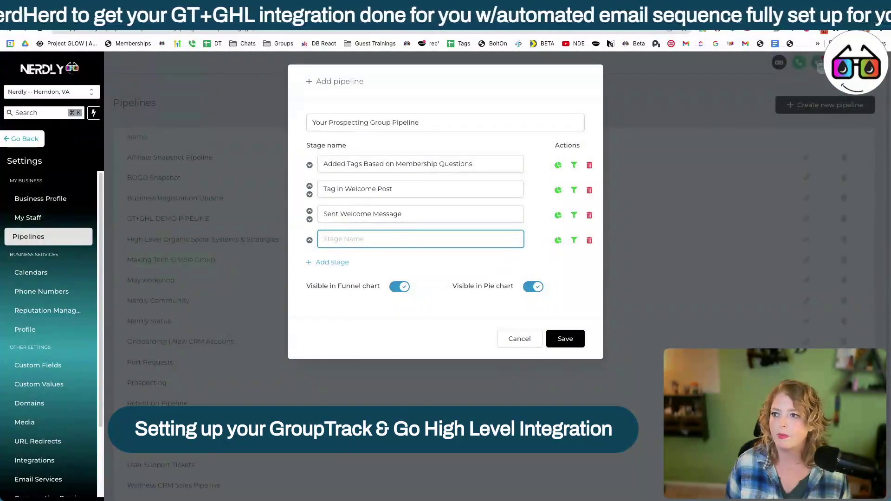
pyautogui.write('Uncovering Needs')
pyautogui.press('Return')
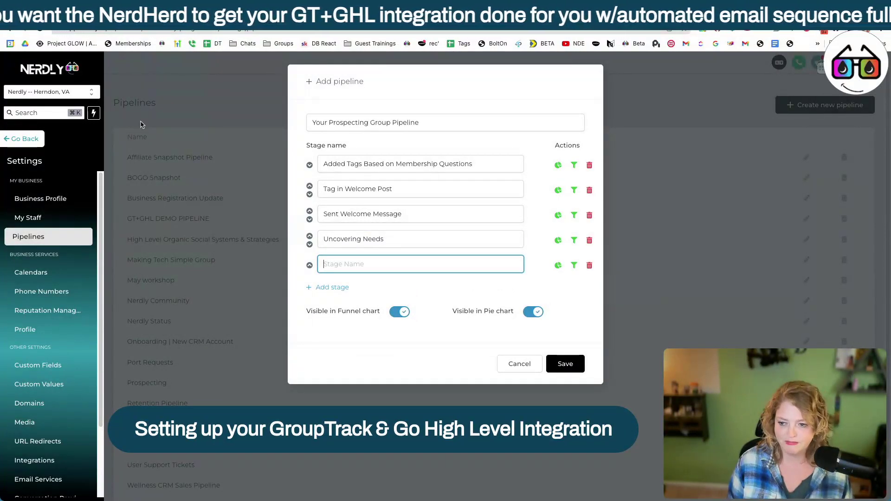
pyautogui.hotkey('ctrl', 'shift', 'Tab')
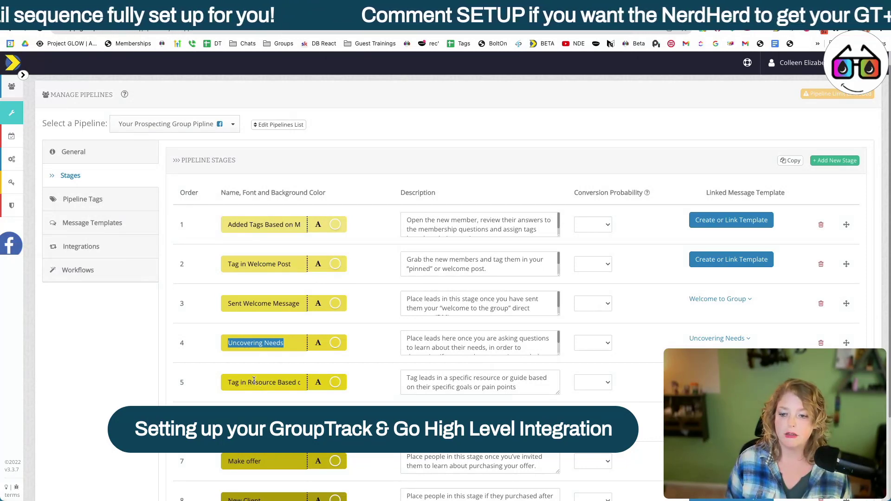
pyautogui.click(254, 381)
pyautogui.scroll(-2, 254, 380)
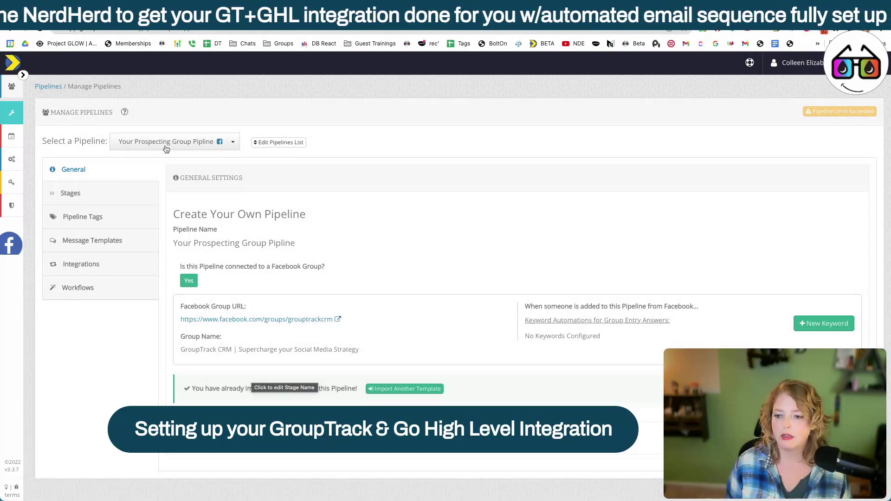
# Step: Copy the remaining stages through Make Offer and New Client into the Nerdly pipeline and save
pyautogui.click(71, 193)
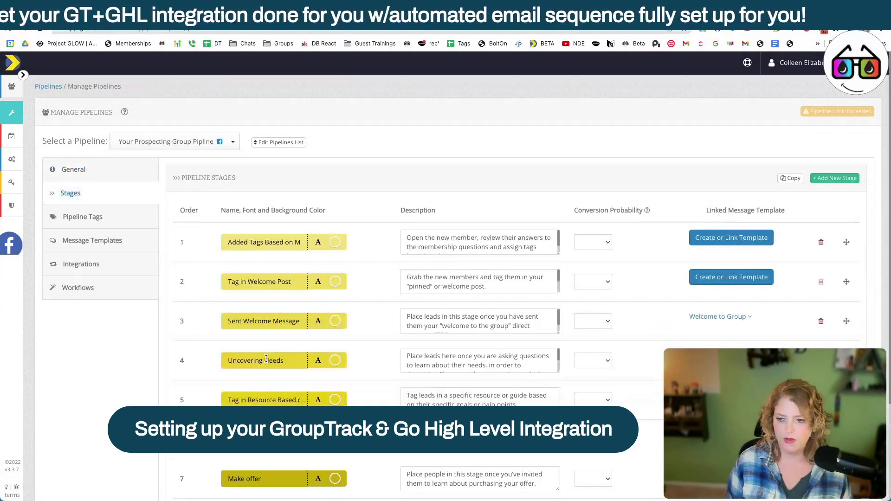
pyautogui.tripleClick(266, 360)
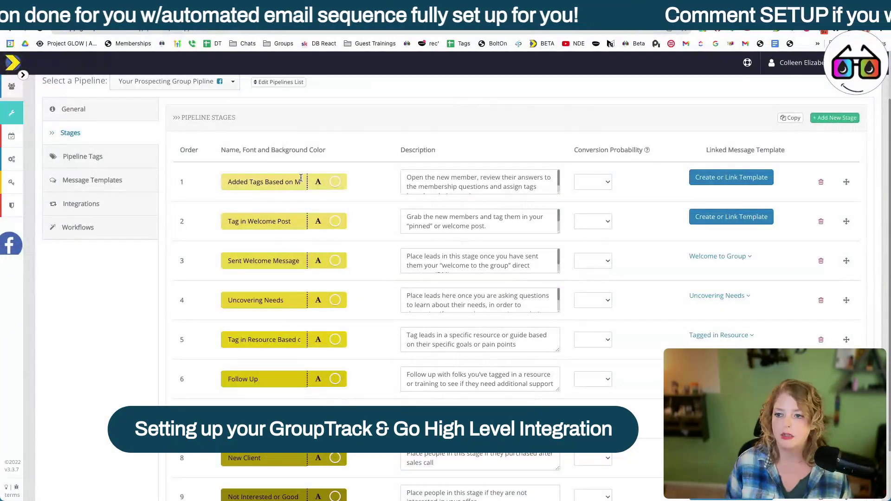
pyautogui.scroll(-2, 301, 178)
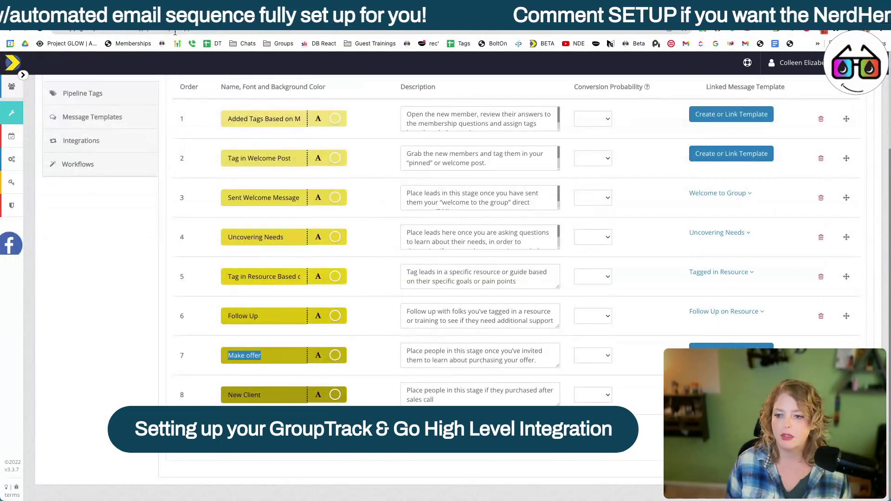
pyautogui.click(264, 399)
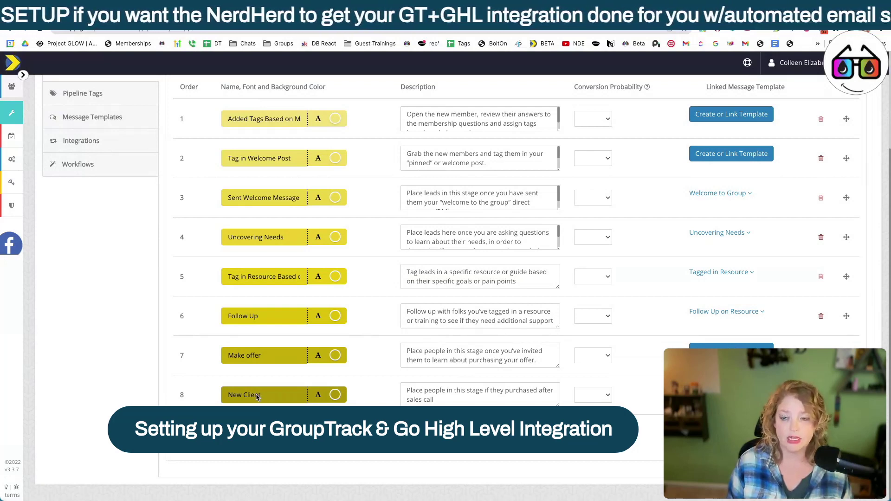
pyautogui.tripleClick(256, 394)
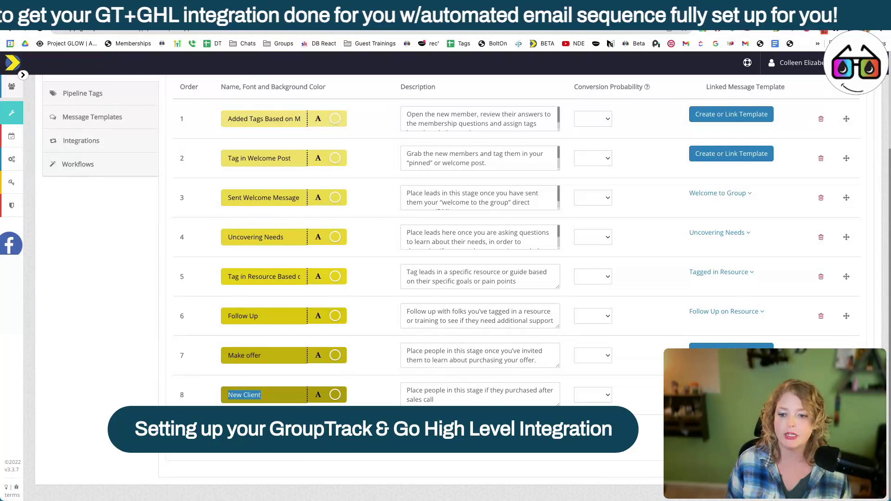
pyautogui.click(331, 19)
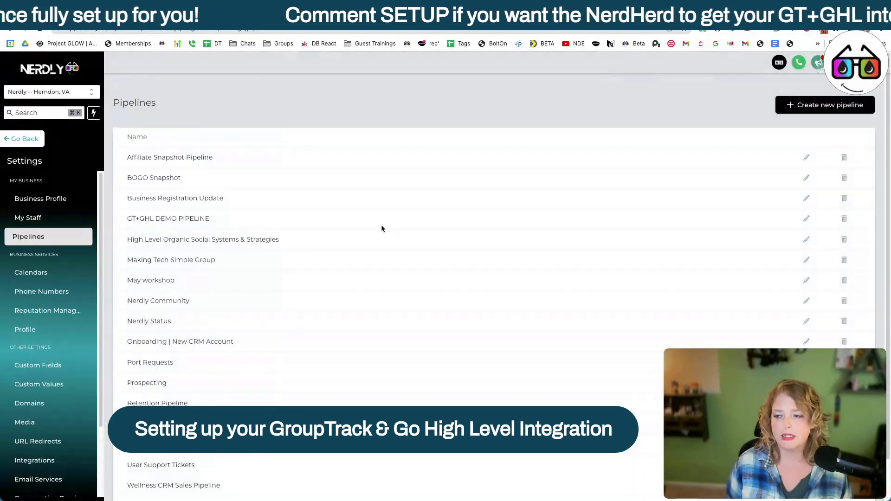
# Step: Copy the Location ID from Nerdly's Business Profile settings and return to the GroupTrack pipeline stages
pyautogui.click(43, 197)
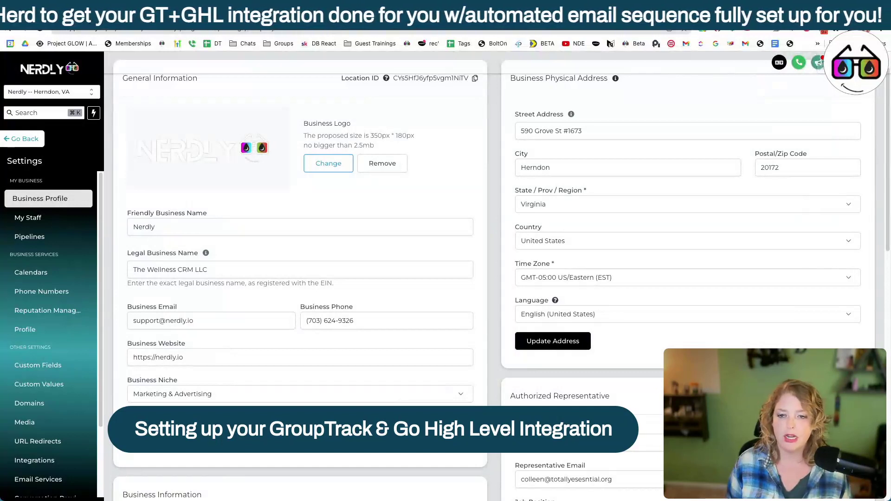
pyautogui.click(266, 417)
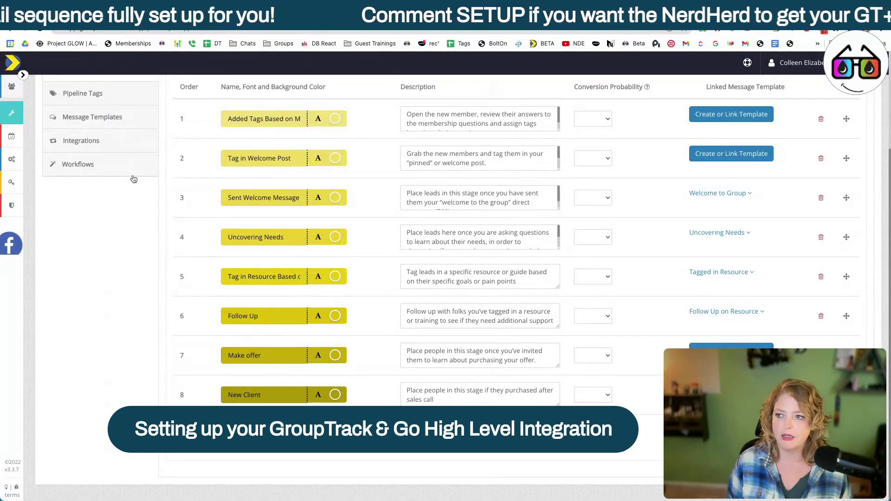
pyautogui.scroll(2, 134, 179)
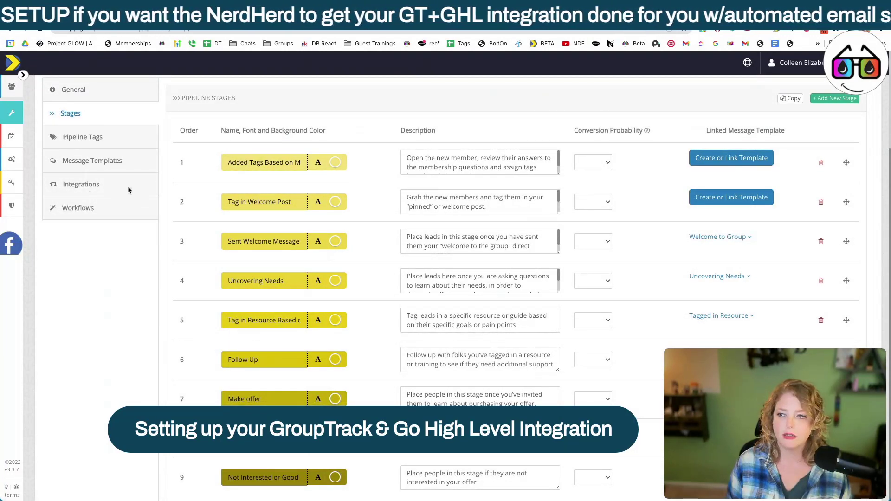
# Step: Add a GoHighLevel integration to the prospecting pipeline, with its API key entered, and continue
pyautogui.click(92, 185)
pyautogui.scroll(3, 590, 354)
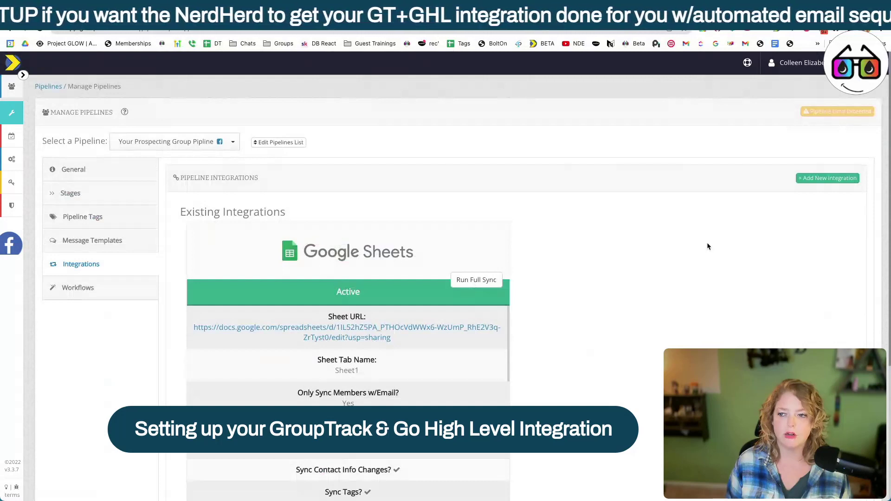
pyautogui.click(806, 181)
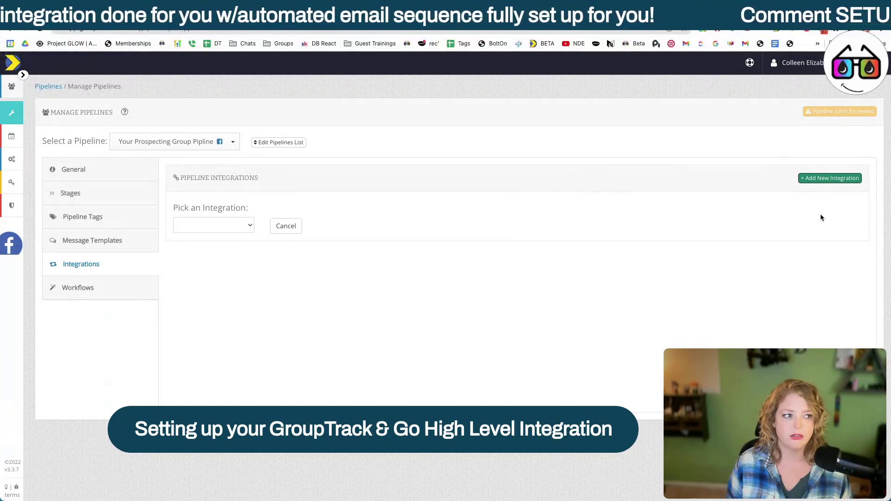
pyautogui.click(217, 229)
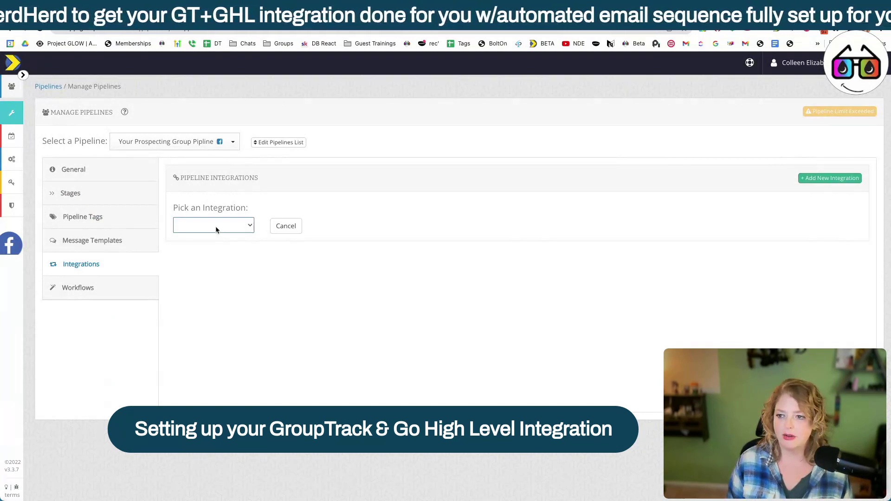
pyautogui.click(217, 229)
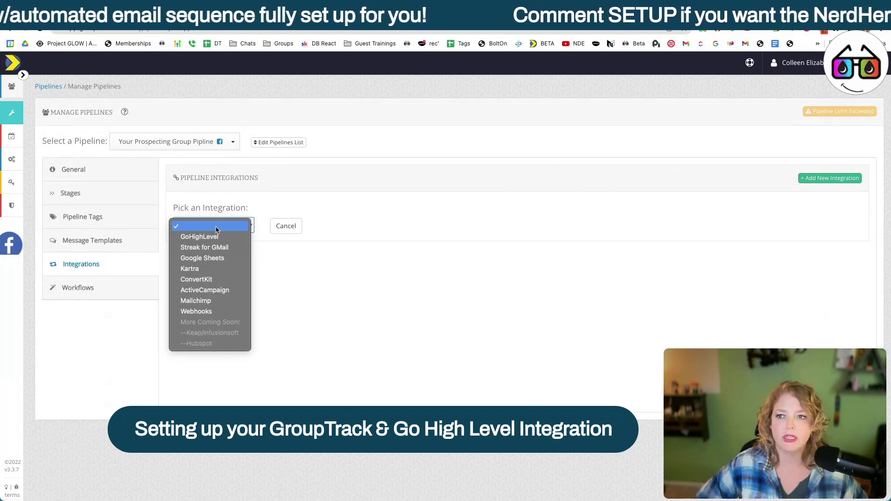
pyautogui.click(199, 236)
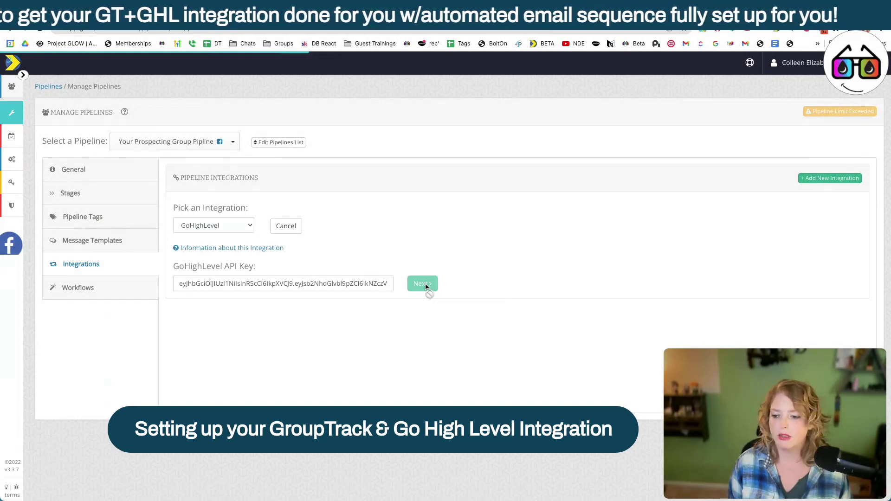
pyautogui.click(278, 327)
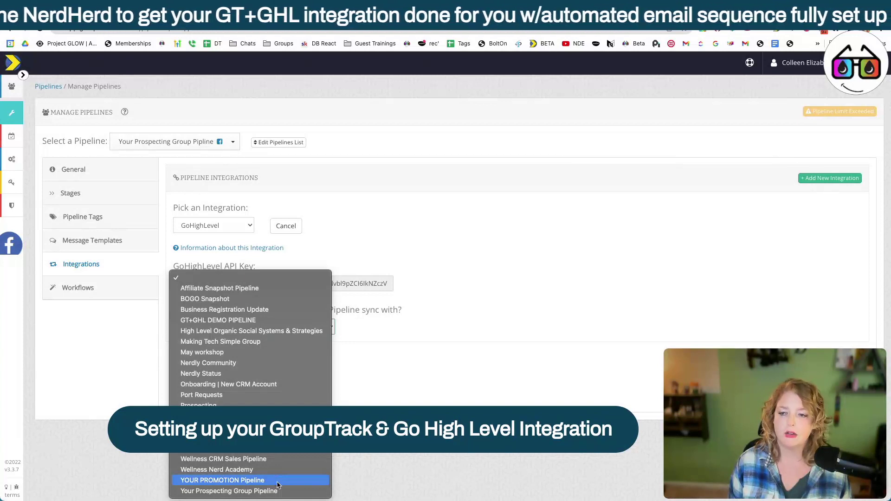
# Step: Sync with Your Prospecting Group Pipeline and accept importing its HighLevel stages
pyautogui.click(277, 490)
pyautogui.scroll(-5, 271, 131)
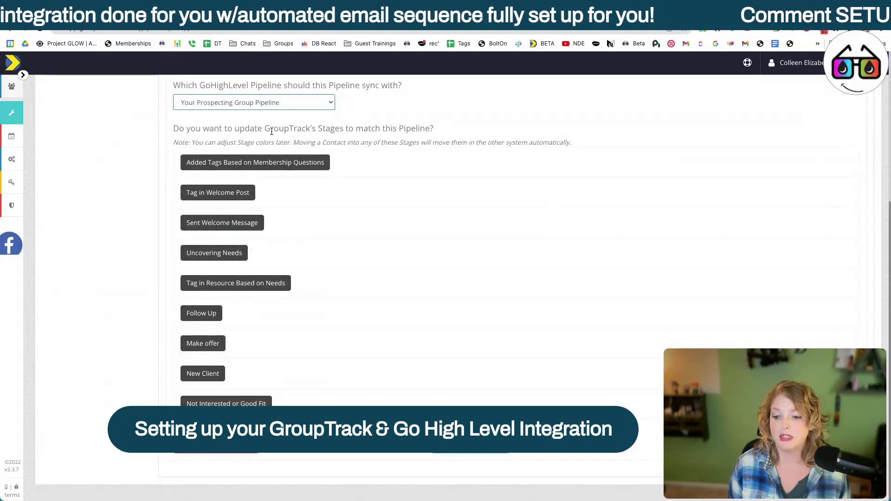
pyautogui.click(477, 453)
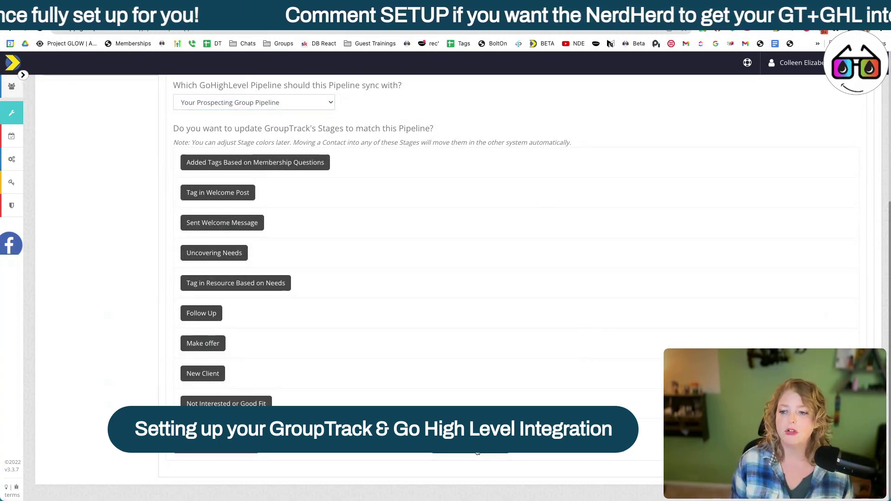
pyautogui.click(478, 451)
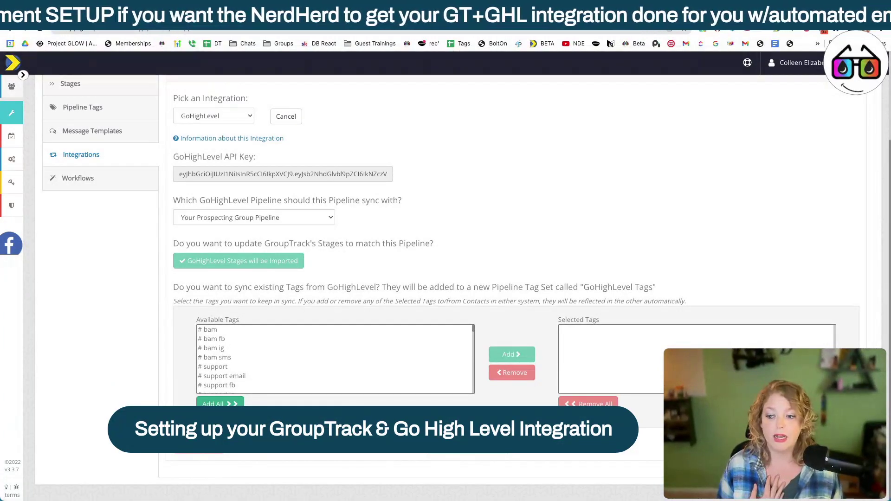
# Step: Move all HighLevel tags (bam, bam fb, support, support email, etc.) into Selected Tags
pyautogui.click(220, 403)
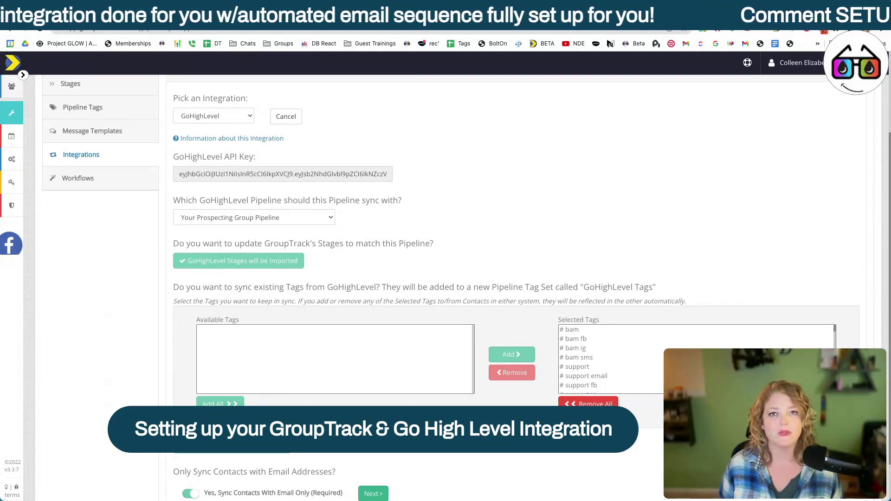
pyautogui.scroll(-1, 368, 452)
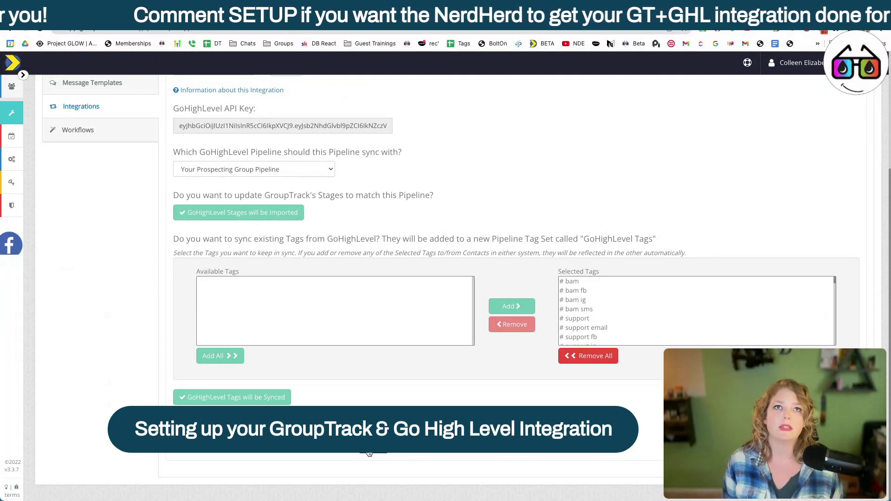
# Step: Scroll down through the GoHighLevel integration settings
pyautogui.scroll(-2, 338, 381)
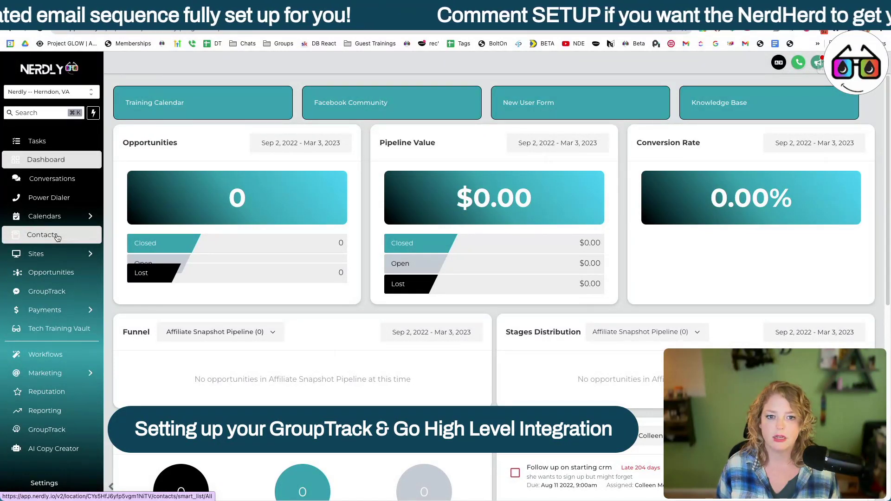
# Step: Filter HighLevel contacts to the 467 whose GroupTrack CRM Link is not empty
pyautogui.click(42, 235)
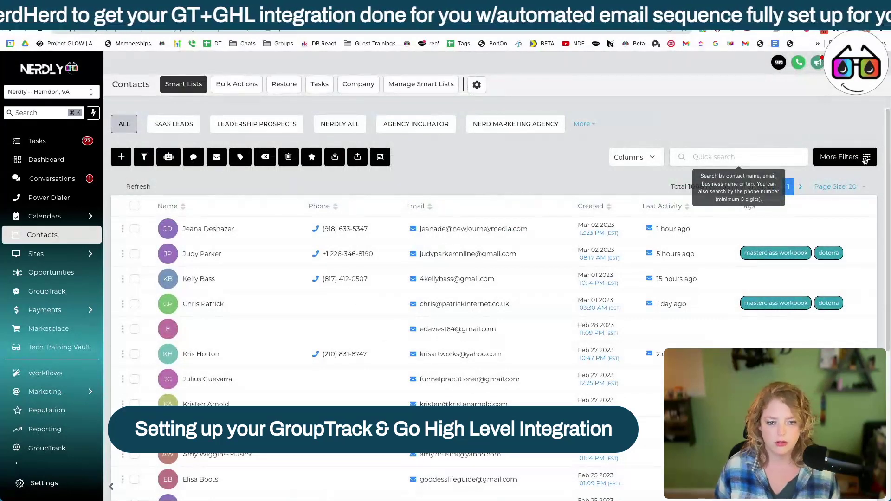
pyautogui.click(864, 160)
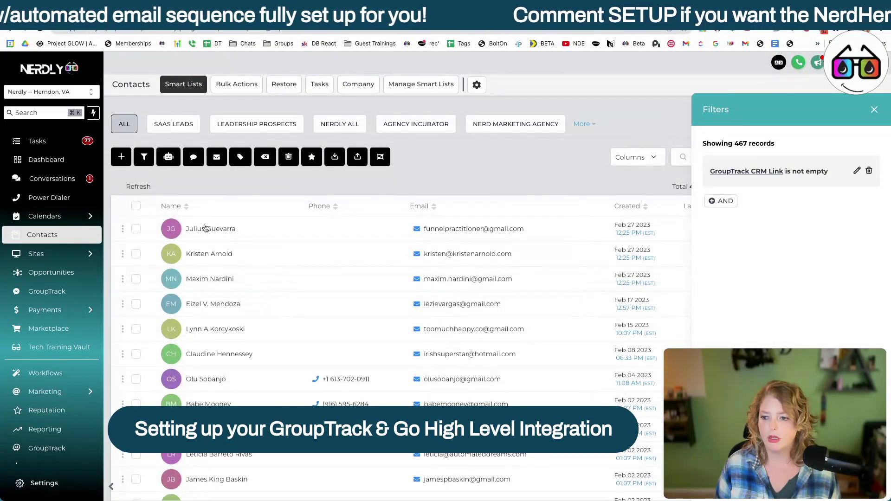
pyautogui.scroll(-5, 237, 347)
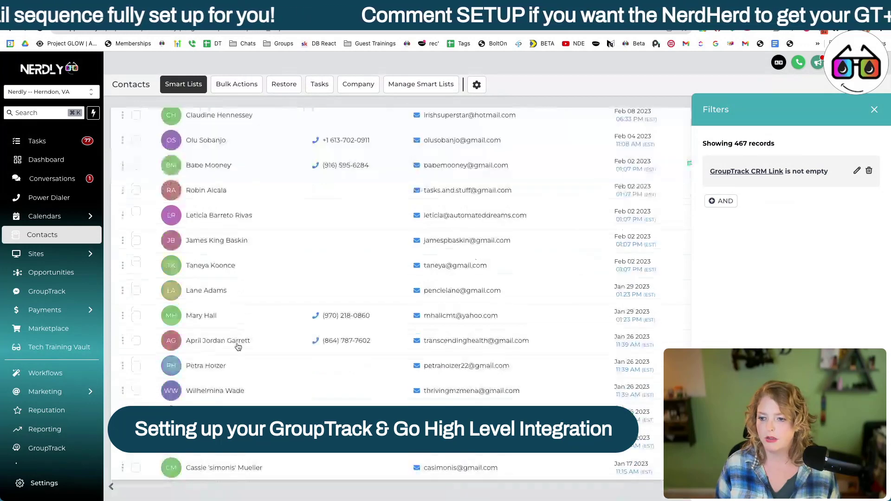
pyautogui.scroll(4, 238, 347)
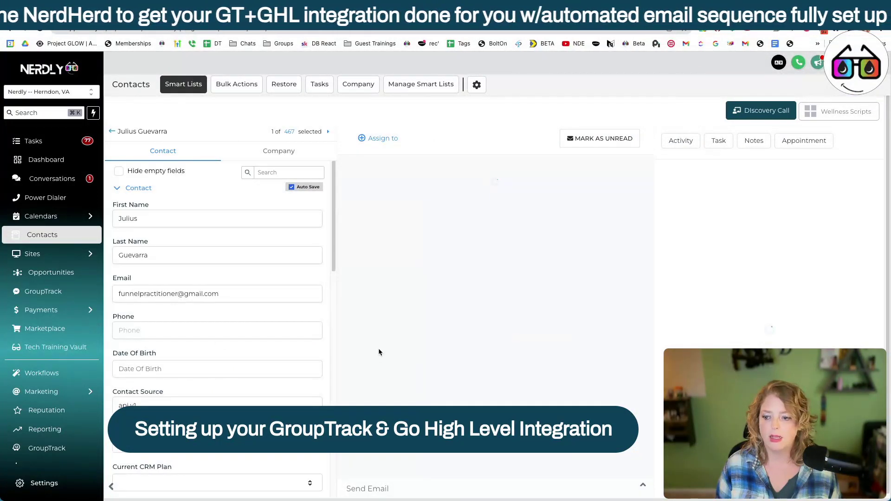
# Step: Expand the contact's custom field group to reveal the GroupTrack CRM Link
pyautogui.scroll(-15, 219, 341)
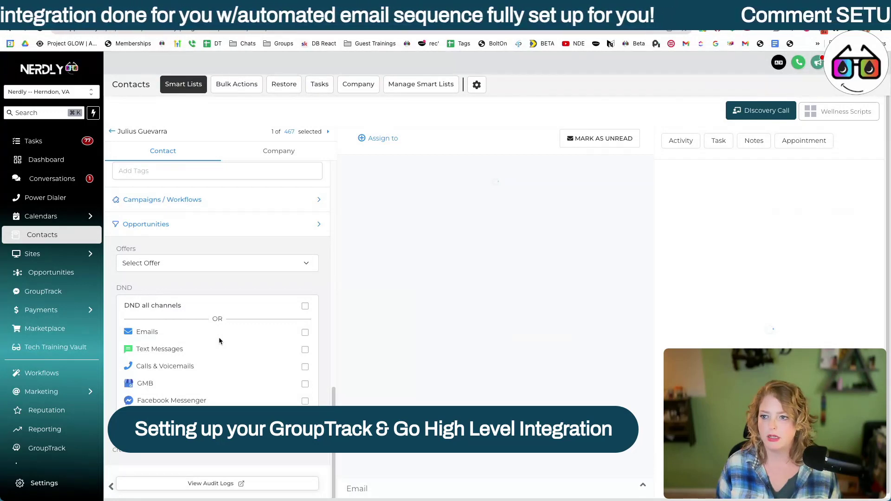
pyautogui.scroll(3, 222, 296)
pyautogui.scroll(1, 224, 254)
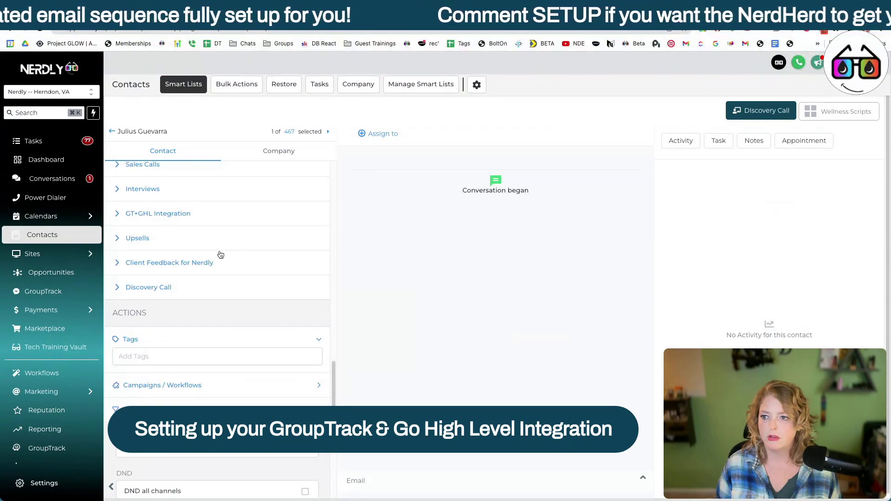
pyautogui.click(213, 262)
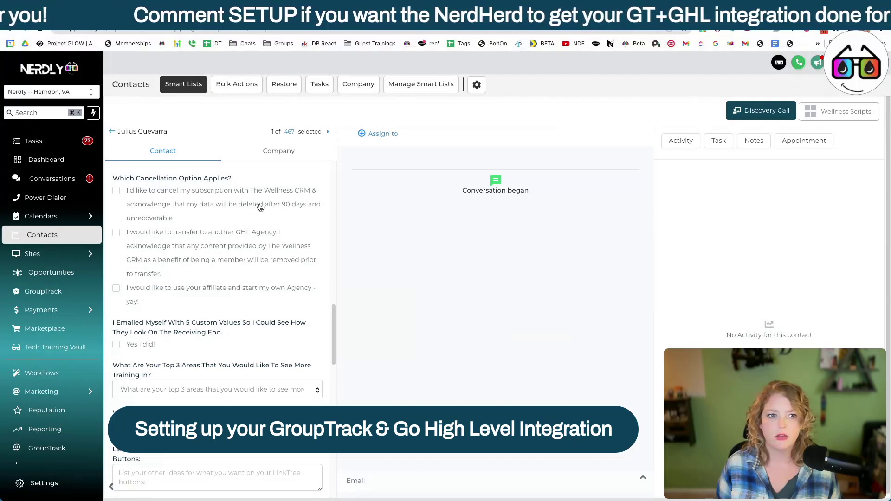
# Step: Toggle Privacy Mode on and back off, then open the GroupTrack CRM Link in a new tab
pyautogui.click(868, 62)
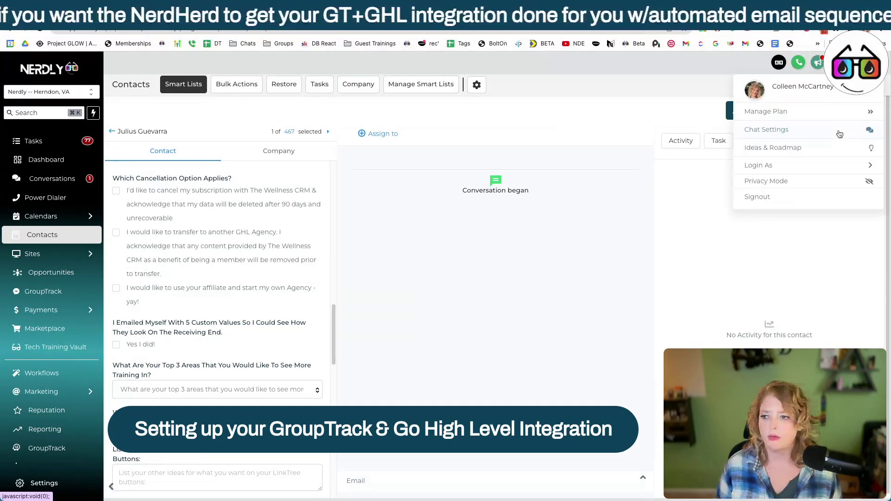
pyautogui.click(789, 180)
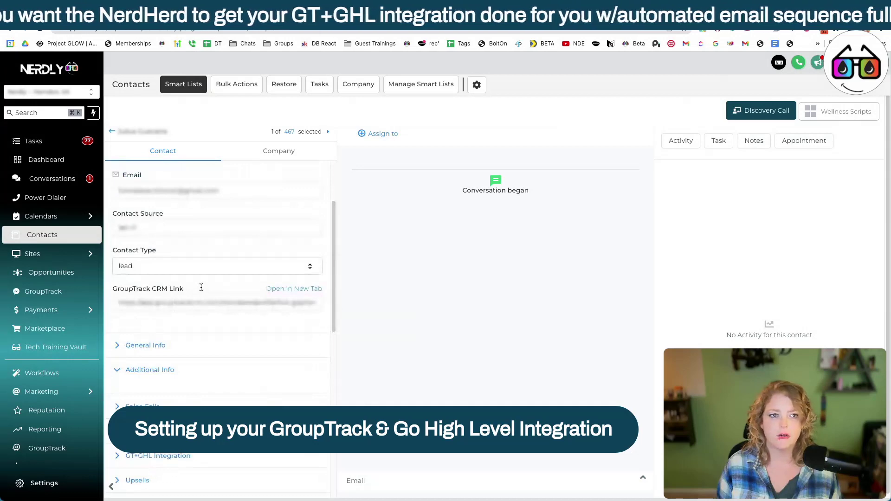
pyautogui.scroll(-1, 201, 288)
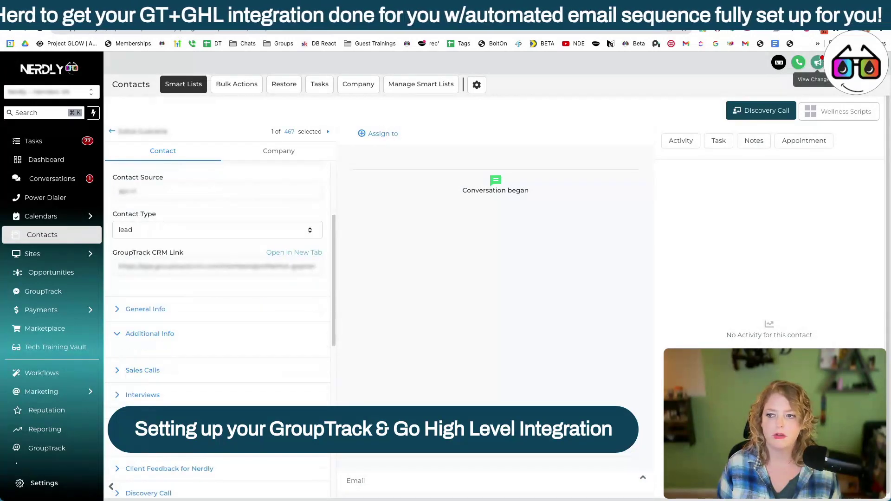
pyautogui.click(871, 62)
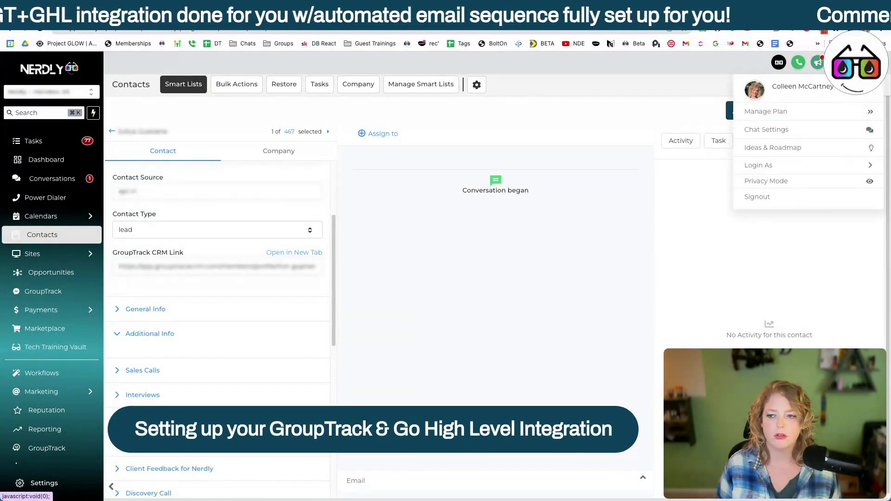
pyautogui.click(766, 181)
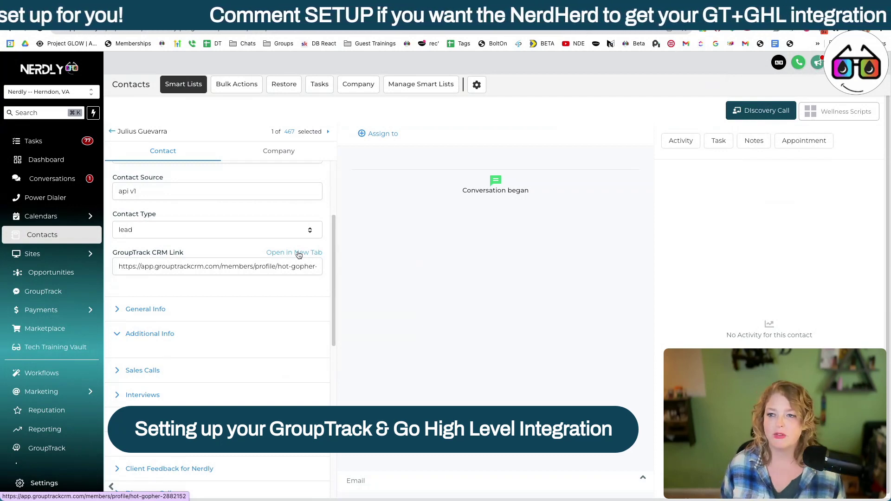
pyautogui.click(299, 253)
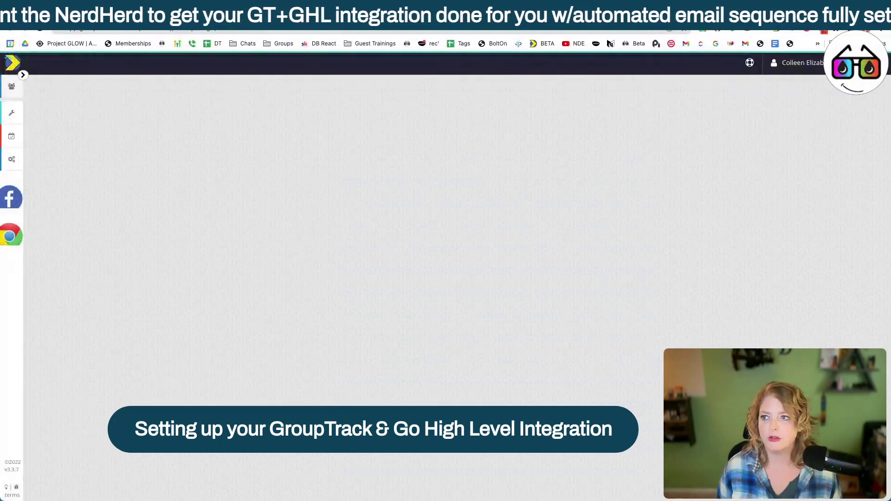
# Step: Enable syncing on pipeline additions, stage changes, and pipeline tag additions or removals
pyautogui.press('super+w')
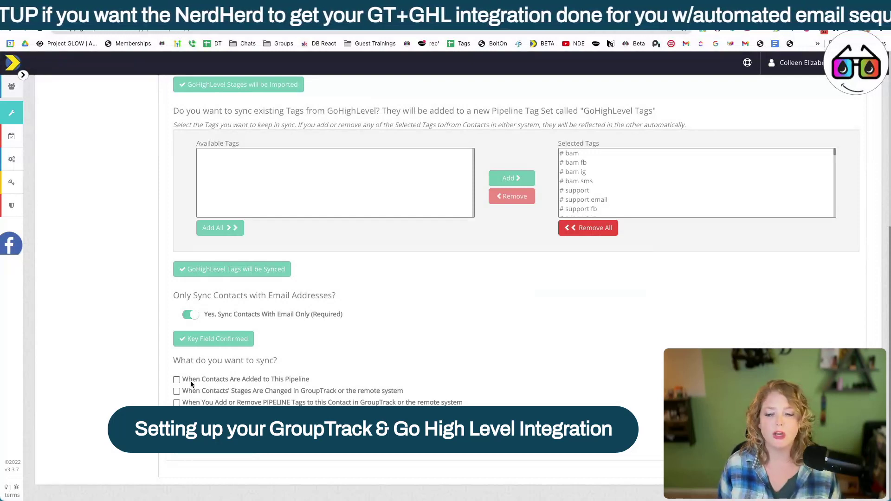
pyautogui.click(177, 380)
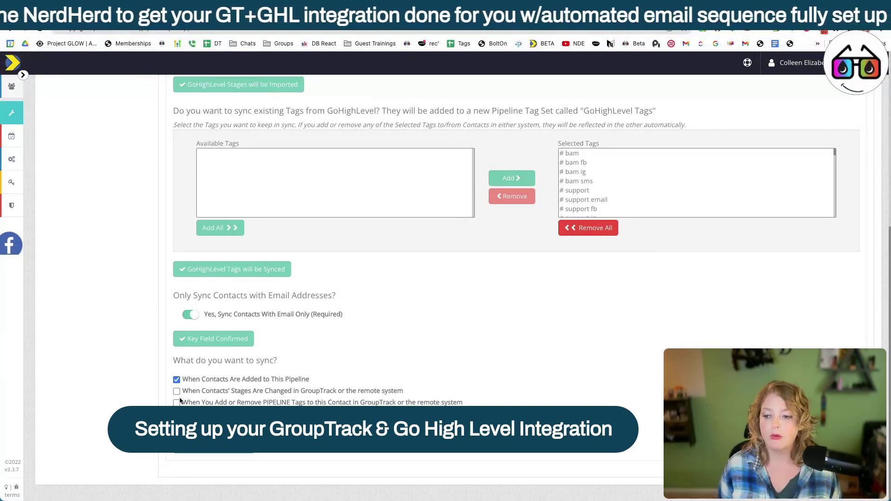
pyautogui.click(177, 392)
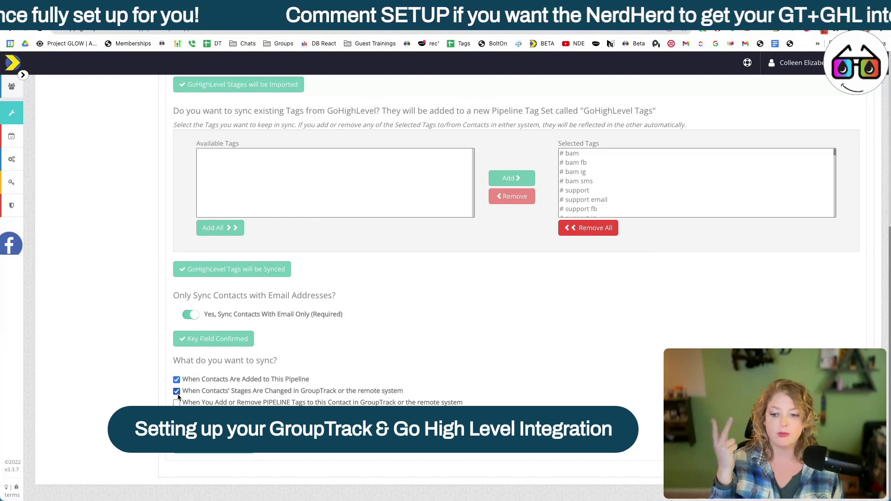
pyautogui.click(177, 403)
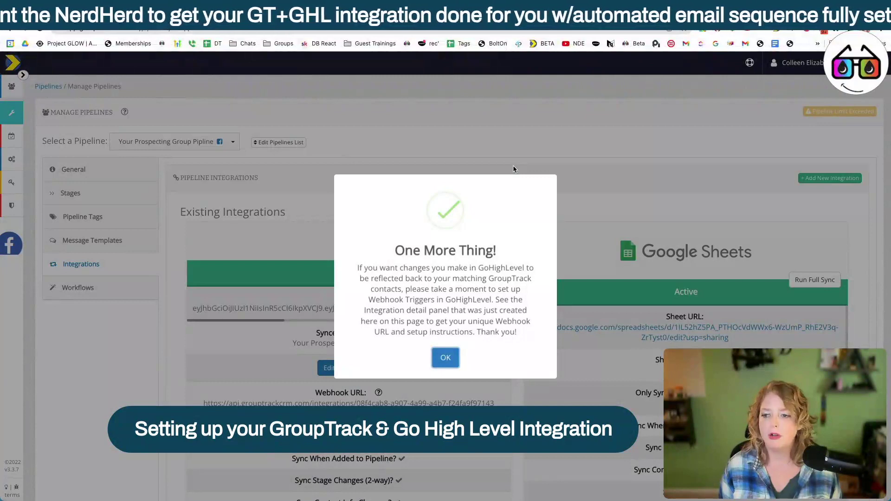
# Step: Dismiss the webhook reminder and scroll to the HighLevel integration's Webhook URL
pyautogui.click(513, 165)
pyautogui.scroll(-4, 226, 252)
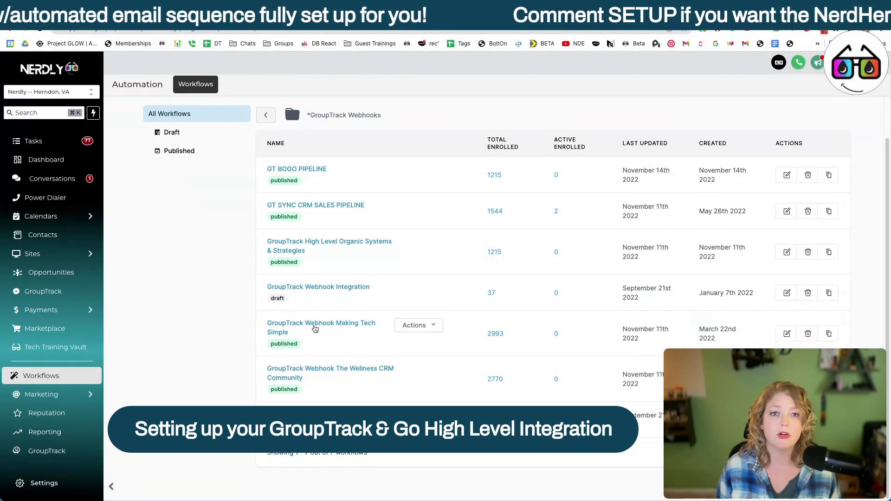
# Step: Create a new blank workflow from scratch in HighLevel
pyautogui.scroll(1, 314, 328)
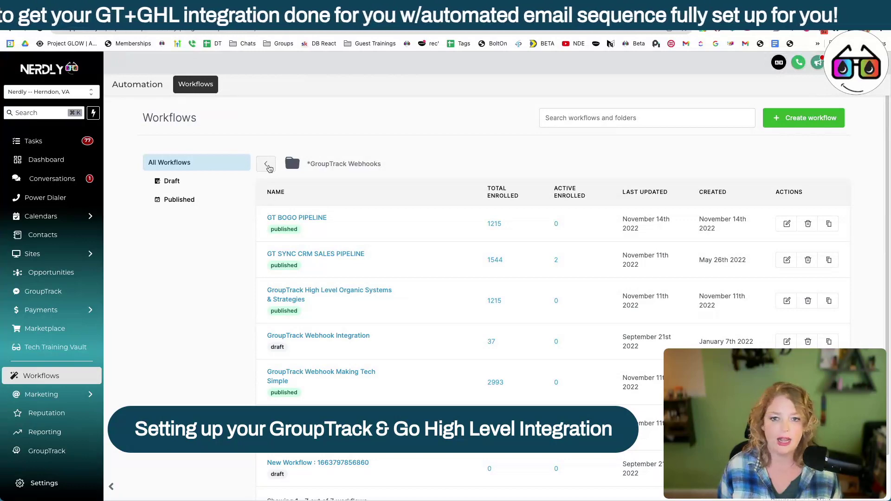
pyautogui.click(803, 117)
pyautogui.click(801, 145)
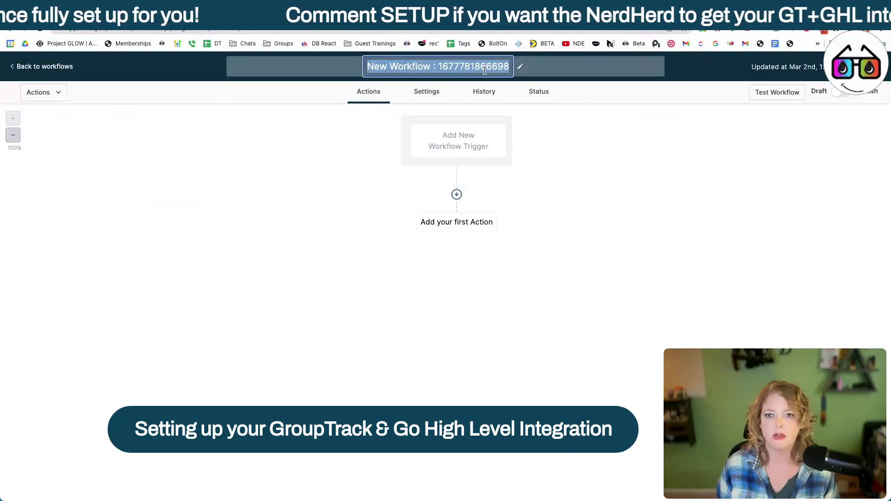
# Step: Title the workflow 'Your Prospecting Pipeline GroupT…' and dismiss the trigger list that opened
pyautogui.write('Your Prospecting Pipeline Grou')
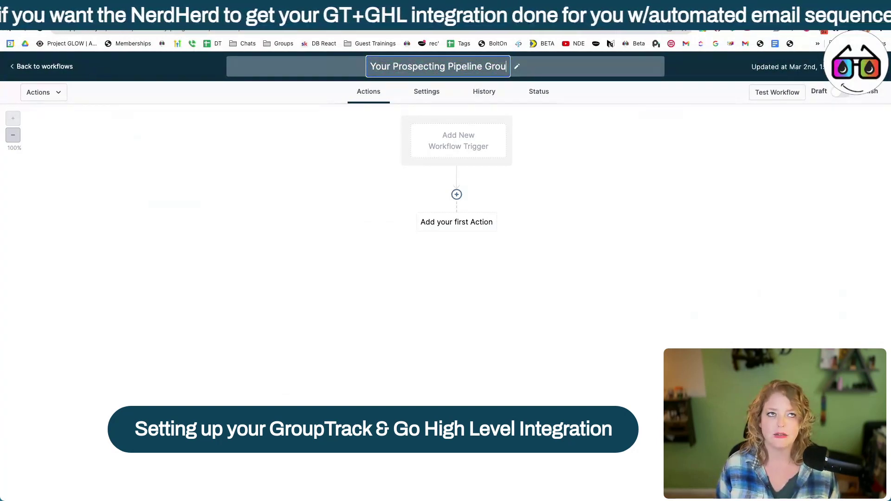
pyautogui.write('pT')
pyautogui.click(458, 141)
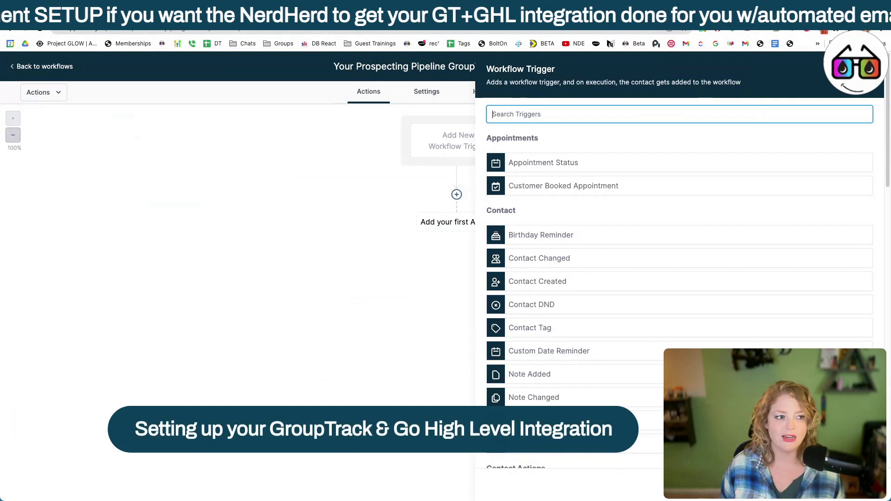
pyautogui.press('Escape')
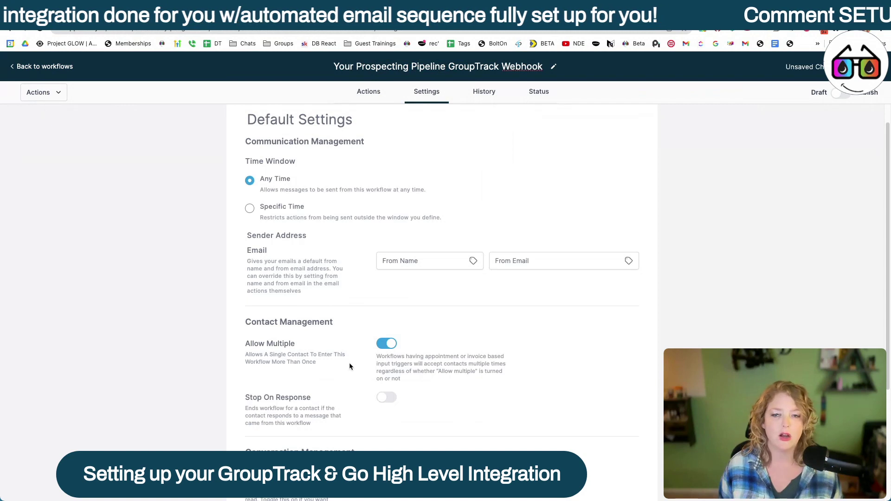
# Step: Return to the workflow builder and start adding a new workflow trigger
pyautogui.click(363, 92)
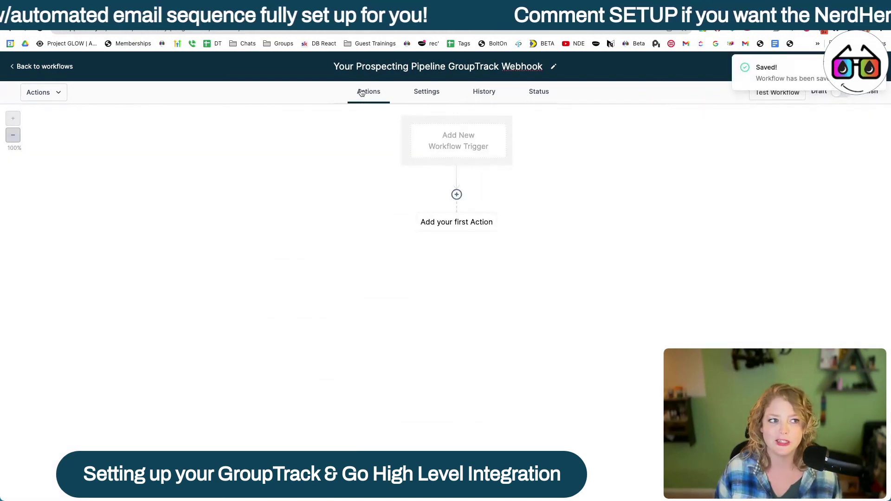
pyautogui.click(457, 144)
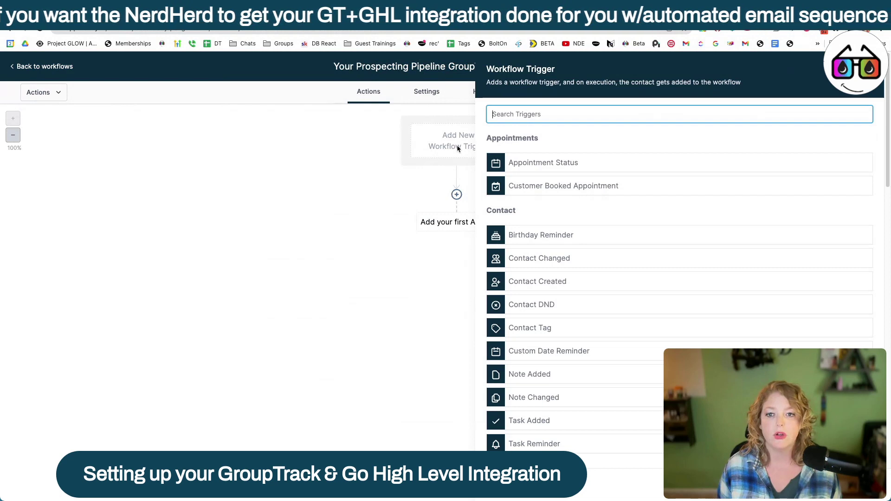
# Step: Add a Pipeline Stage Changed trigger and begin filtering it by pipeline
pyautogui.write('stage')
pyautogui.click(590, 168)
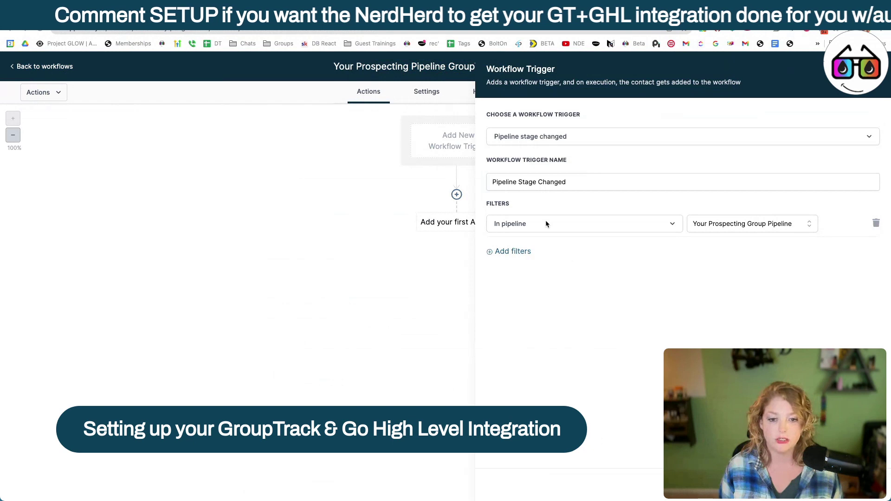
pyautogui.click(510, 251)
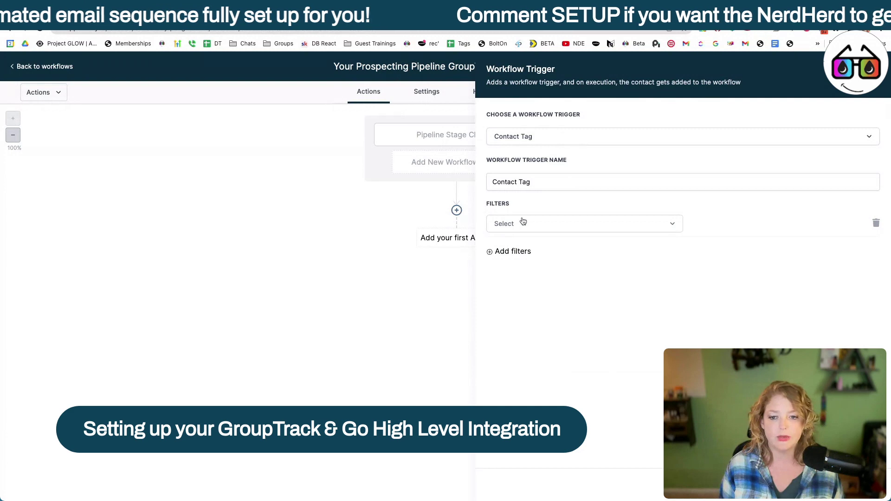
pyautogui.click(523, 221)
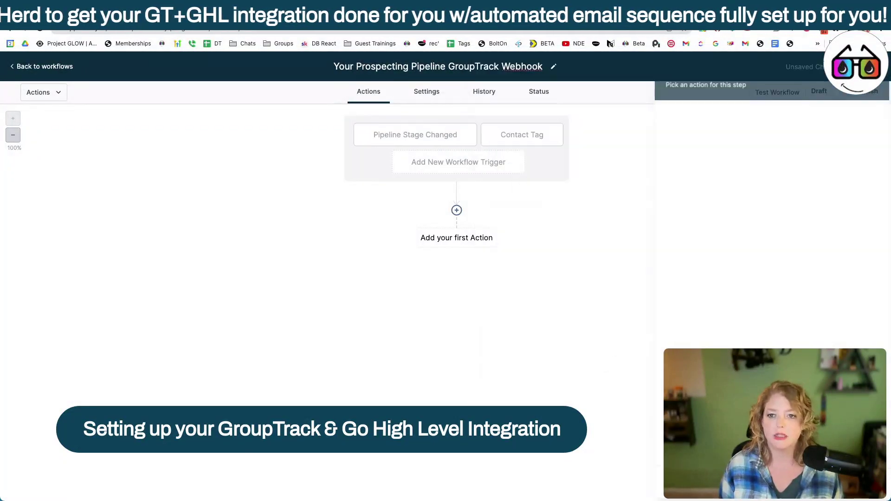
# Step: Add and save a Webhook action after the stage trigger, then head back to workflows
pyautogui.click(425, 134)
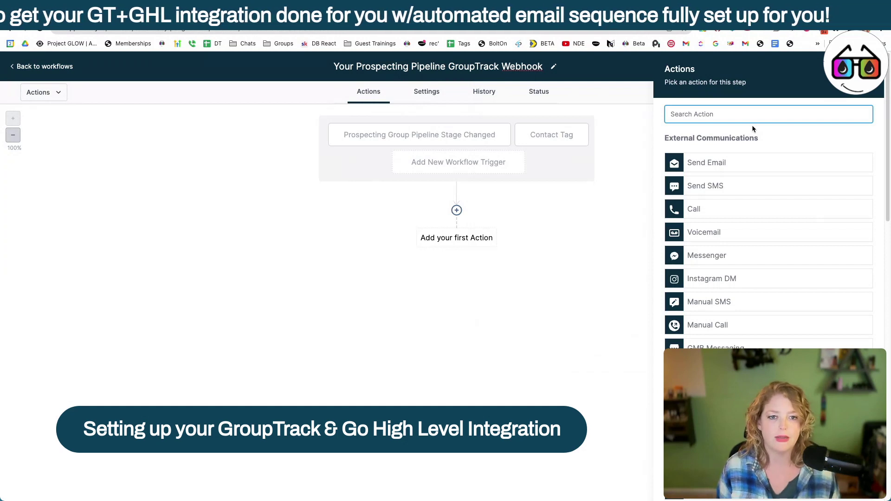
pyautogui.write('web')
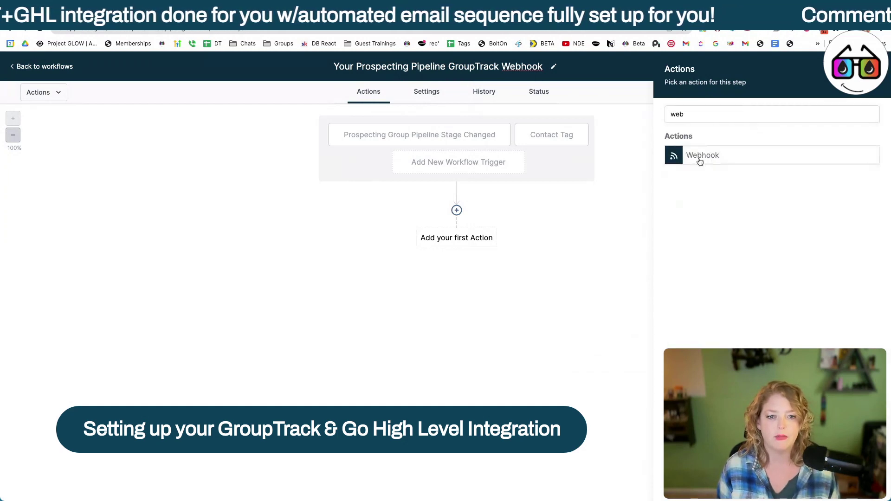
pyautogui.click(700, 161)
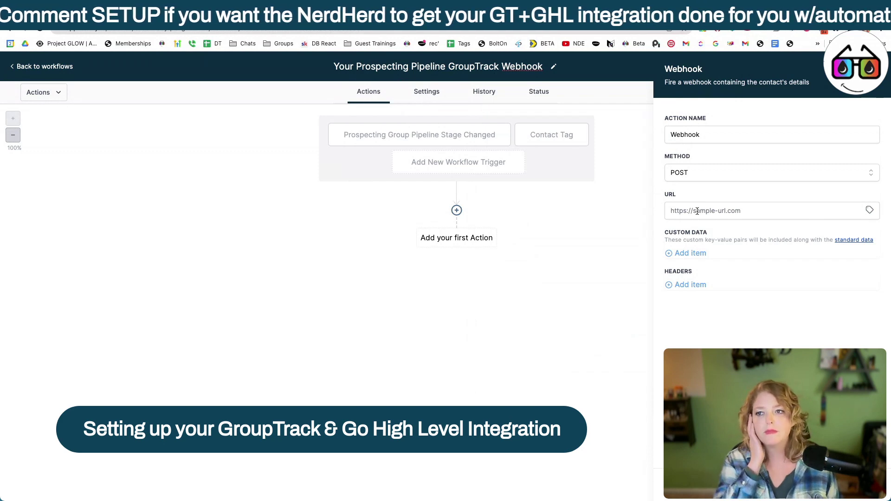
pyautogui.click(858, 485)
pyautogui.click(60, 68)
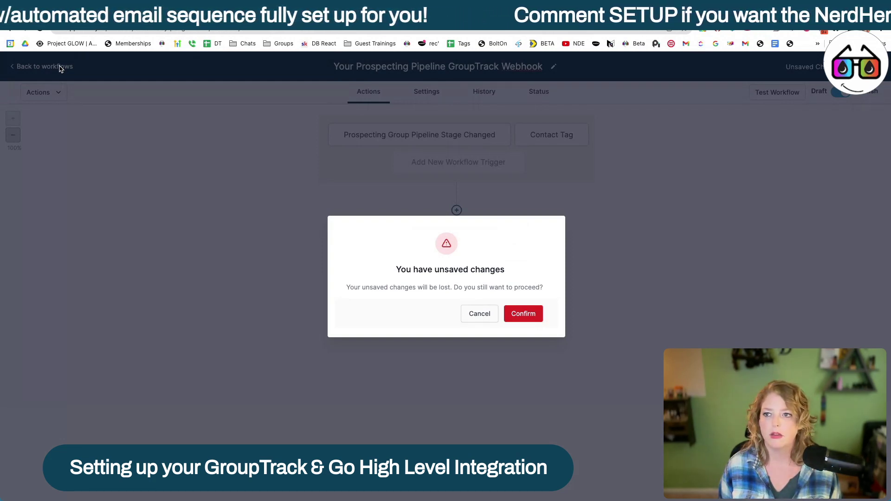
# Step: Cancel the unsaved-changes warning to stay on the workflow
pyautogui.click(479, 314)
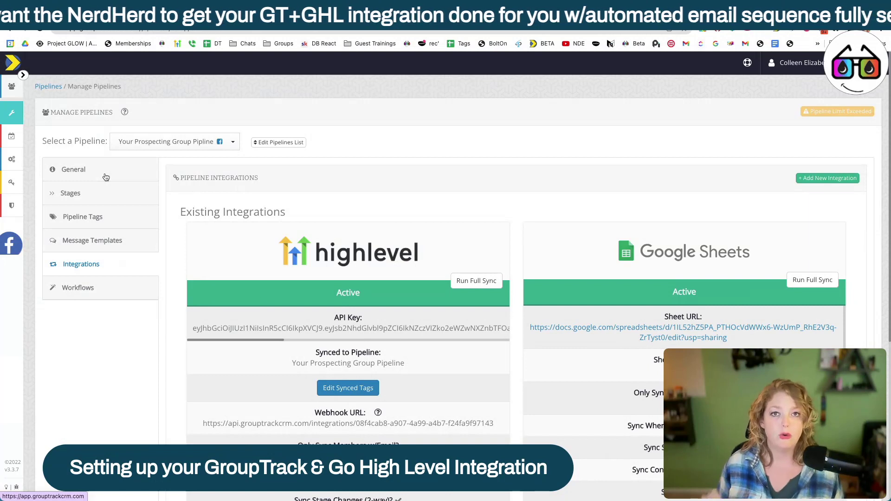
# Step: Switch the Your Prospecting Group Pipline settings to the General section
pyautogui.click(106, 175)
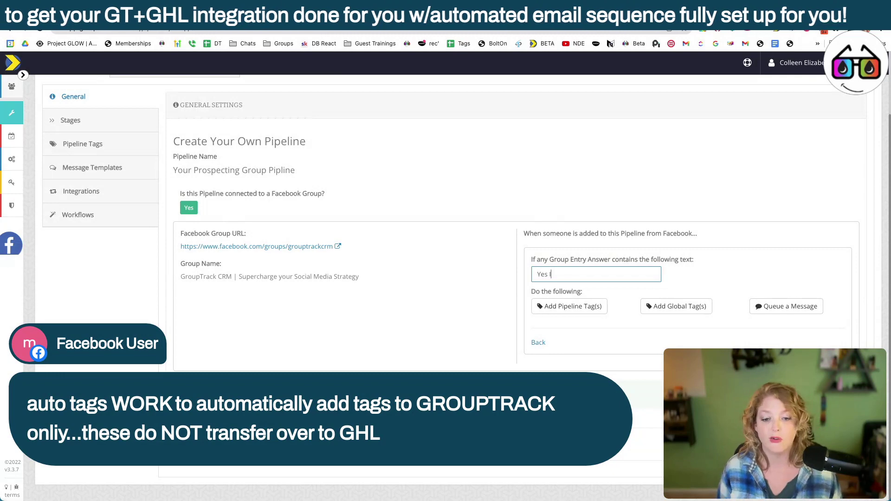
# Step: Complete the matching answer text "Yes I'd love a call" and scroll through the tag fields
pyautogui.write("'d love a call")
pyautogui.click(618, 364)
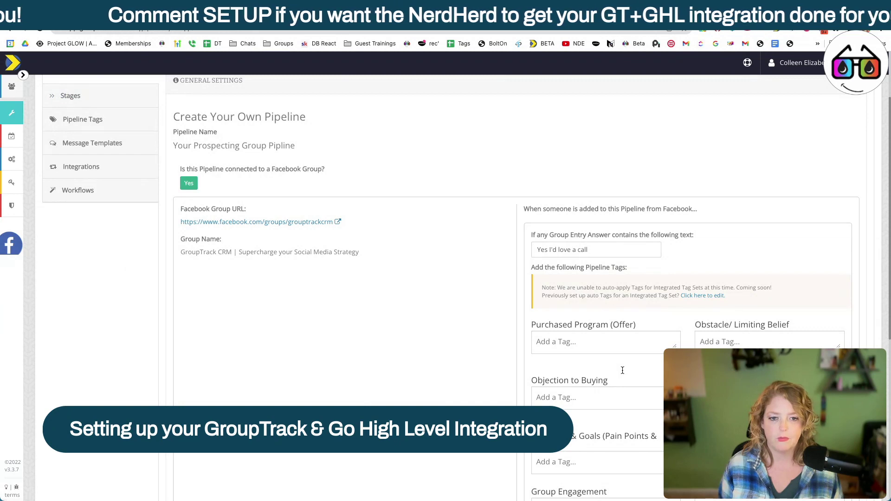
pyautogui.scroll(-6, 622, 370)
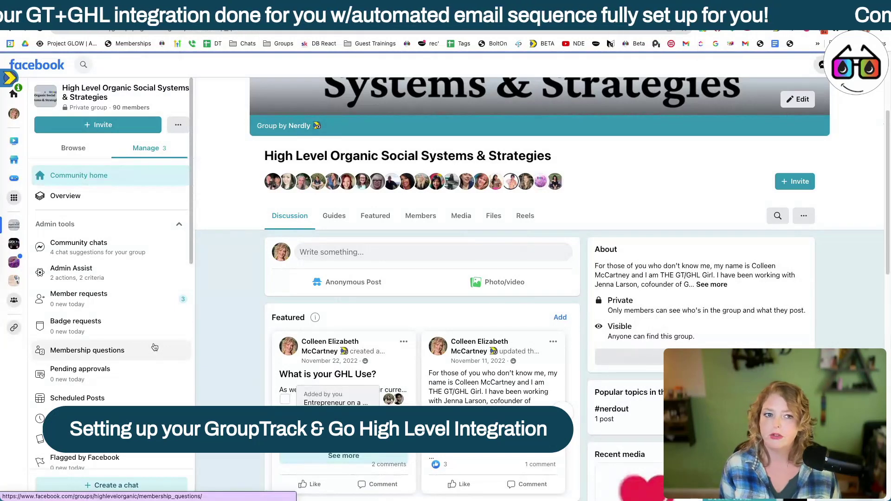
# Step: Scroll down to bring the group's membership questions into view
pyautogui.scroll(-1, 401, 282)
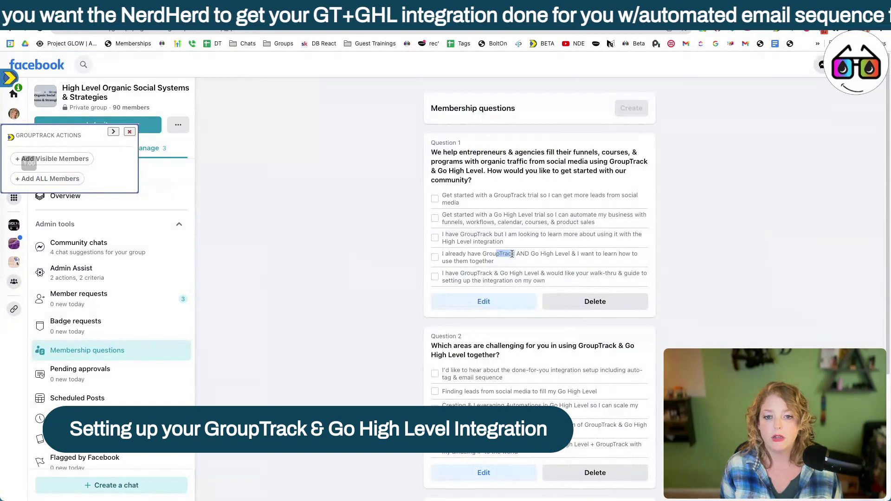
# Step: Highlight key wording in the first answer options, such as 'get more leads from social media'
pyautogui.click(511, 253)
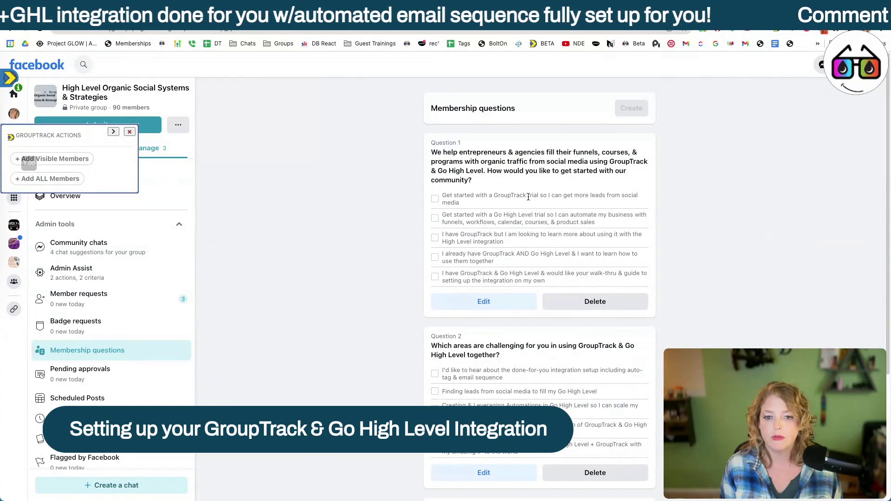
pyautogui.moveTo(528, 197); pyautogui.dragTo(554, 217)
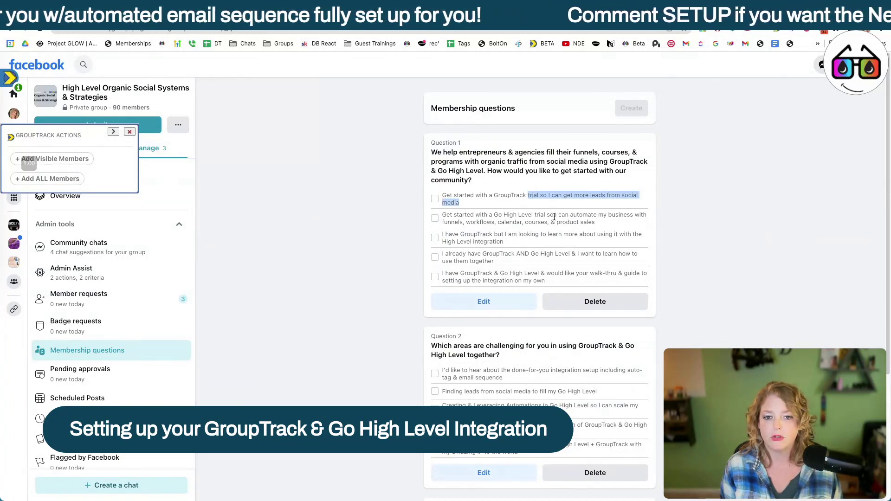
pyautogui.moveTo(563, 196); pyautogui.dragTo(584, 202)
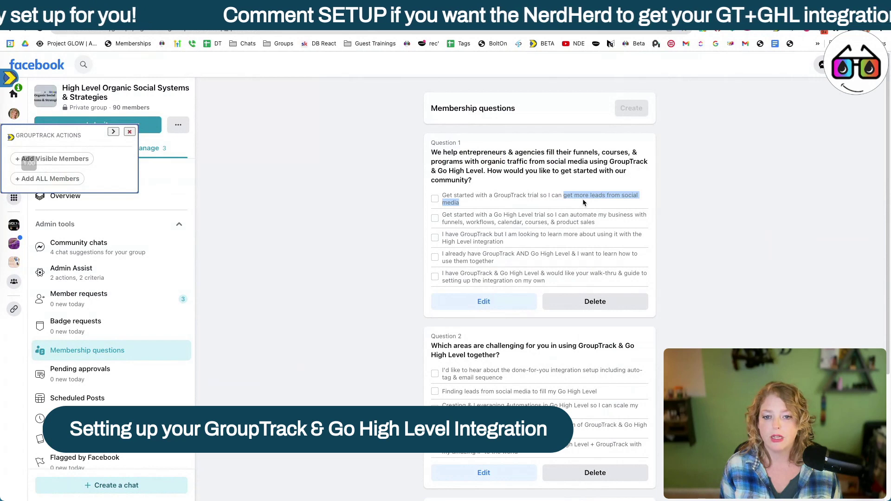
pyautogui.moveTo(441, 222); pyautogui.dragTo(603, 225)
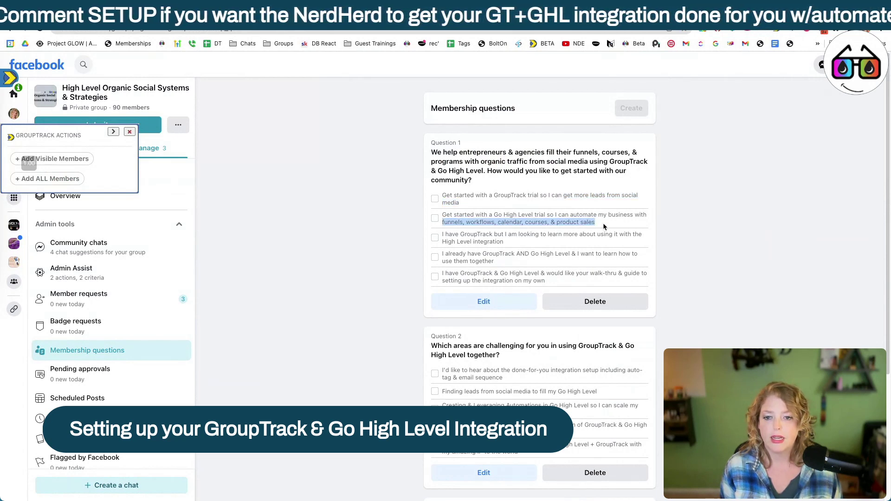
pyautogui.click(513, 232)
# Step: Review the remaining answers, including the team-teaching one, then return to GroupTrack
pyautogui.scroll(-1, 514, 232)
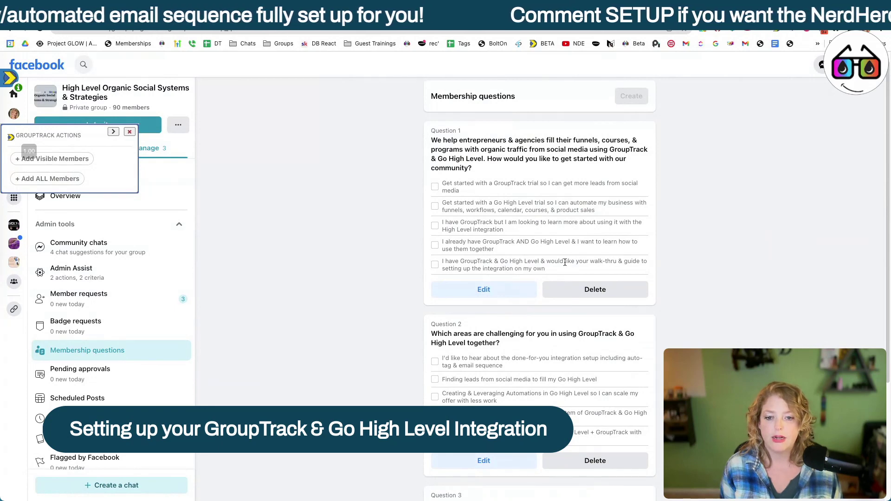
pyautogui.moveTo(589, 261); pyautogui.dragTo(641, 261)
pyautogui.scroll(-1, 561, 332)
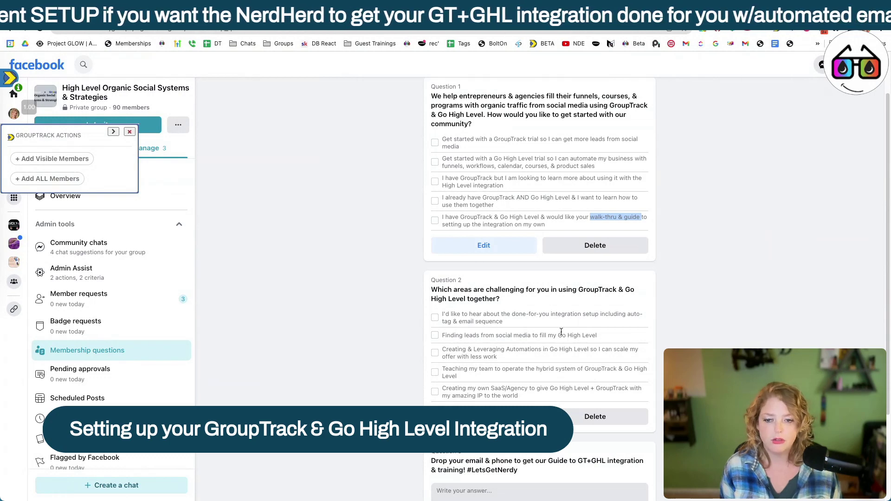
pyautogui.moveTo(541, 335); pyautogui.dragTo(598, 335)
pyautogui.scroll(-1, 614, 310)
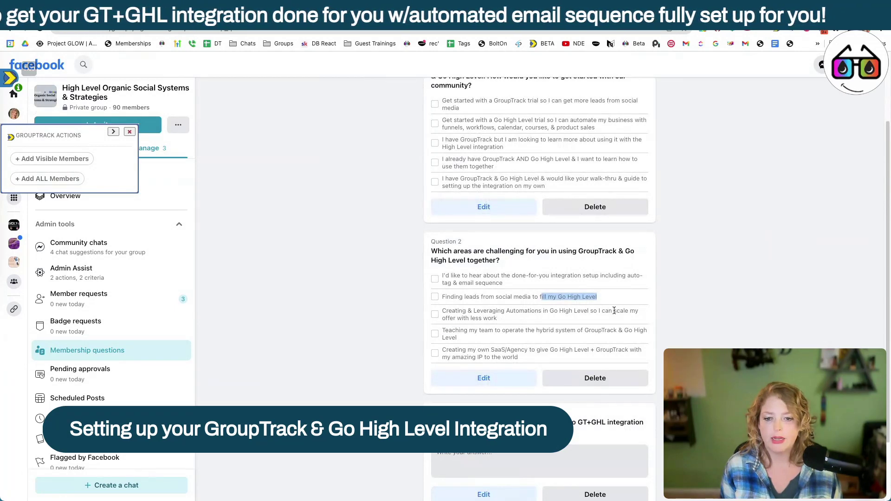
pyautogui.moveTo(442, 331); pyautogui.dragTo(471, 328)
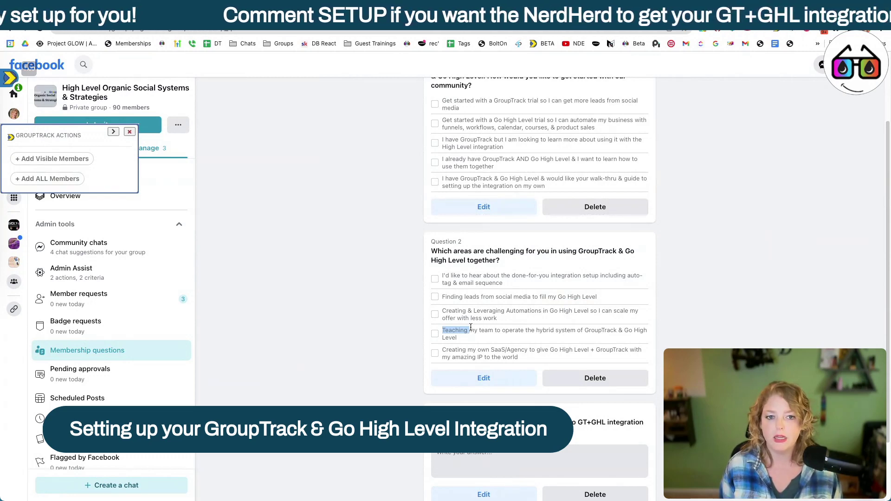
pyautogui.hotkey('ctrl', 'Tab')
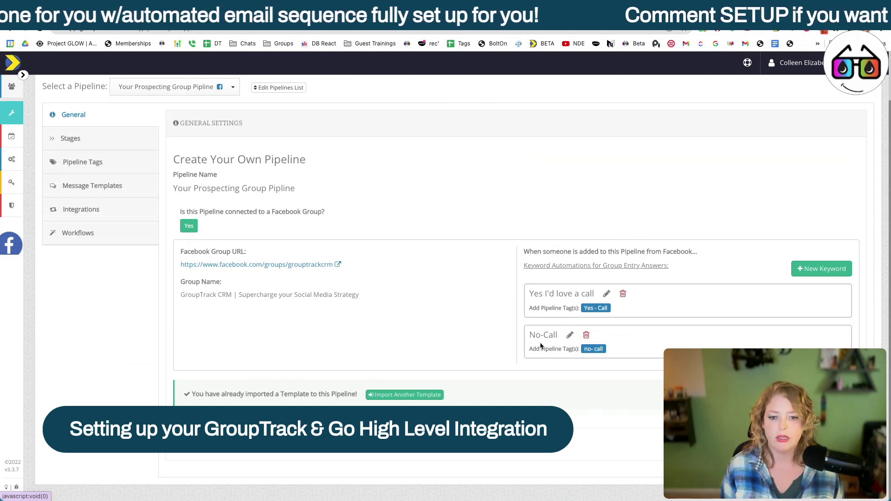
# Step: Open the contacts Table View and show its advanced search filters
pyautogui.scroll(2, 830, 322)
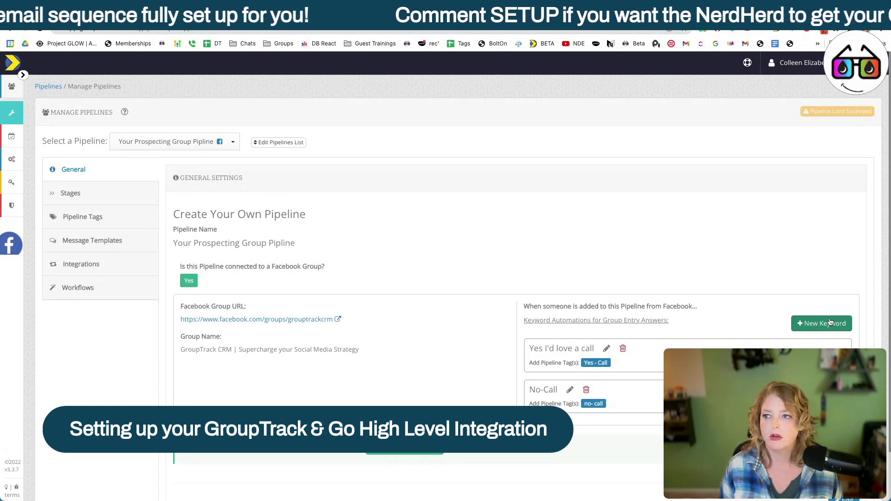
pyautogui.moveTo(56, 133)
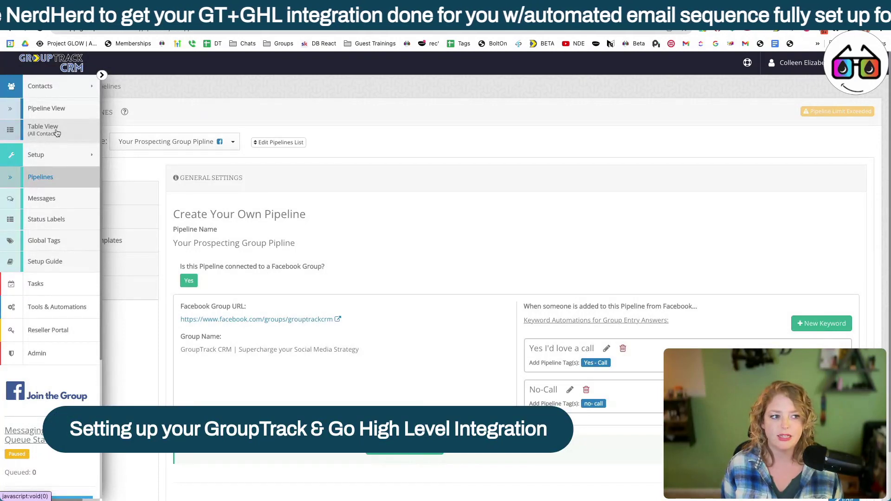
pyautogui.click(57, 133)
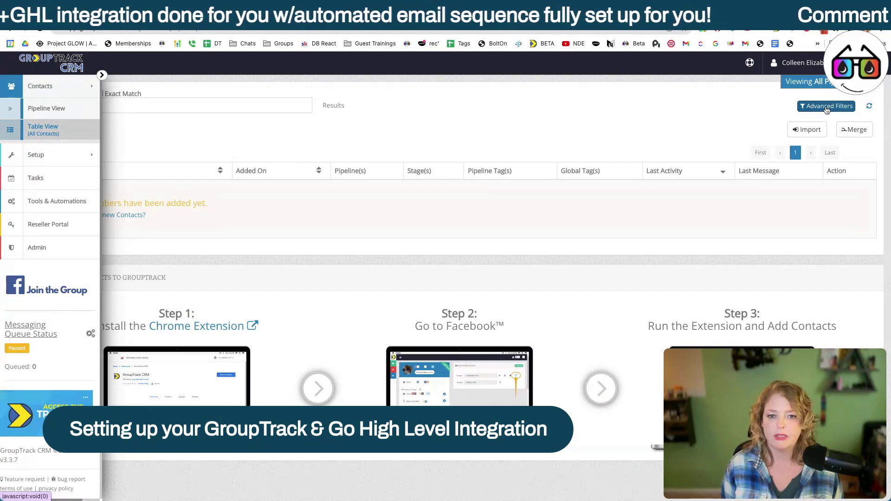
pyautogui.click(826, 107)
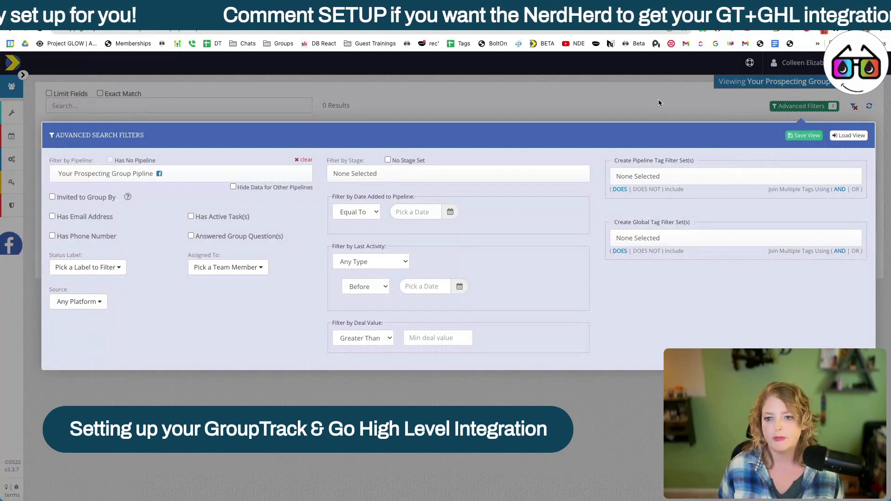
# Step: Enable Hide Data for Other Pipelines and No Stage Set in the advanced filters, then choose the pipeline to filter by
pyautogui.click(232, 187)
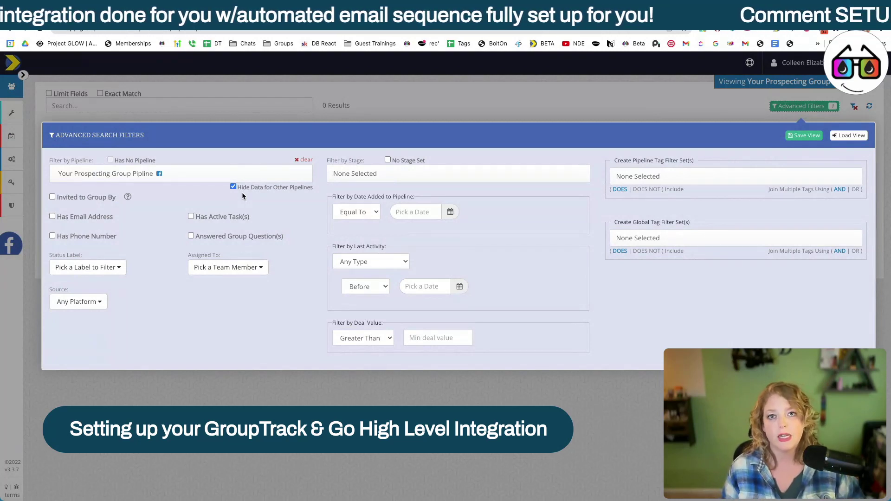
pyautogui.click(388, 160)
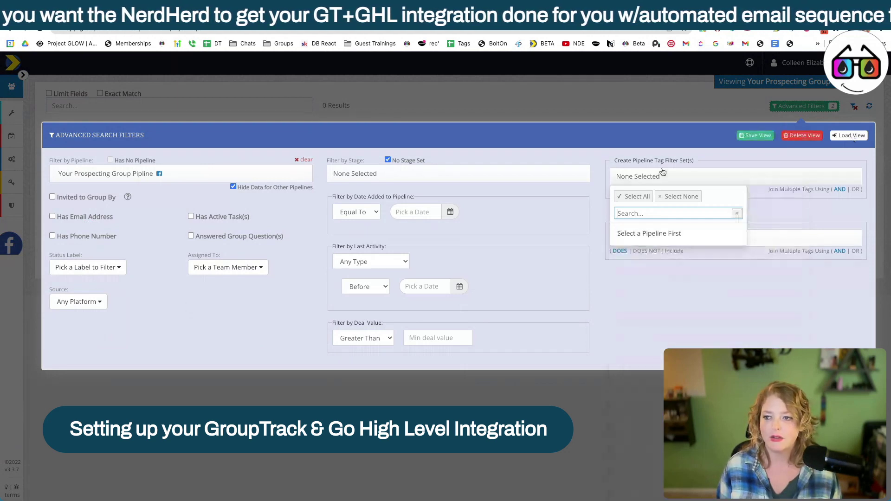
pyautogui.click(182, 175)
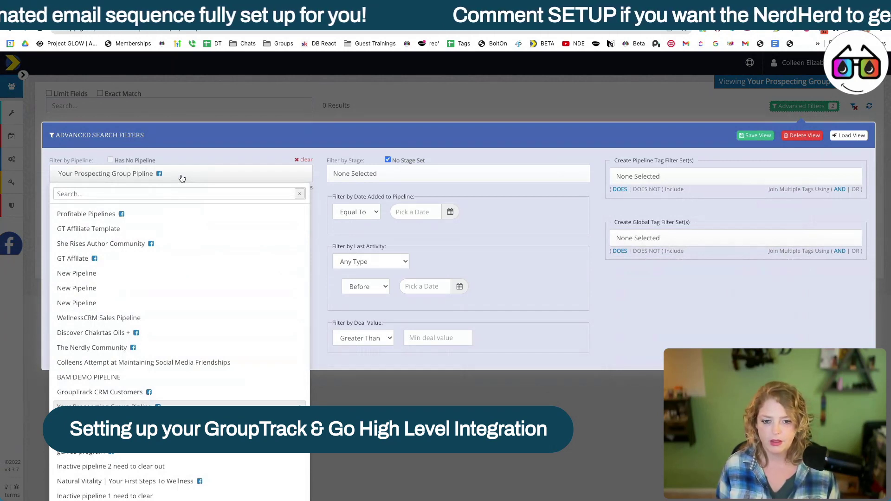
# Step: Add the Yes - Call pipeline tag filter
pyautogui.click(734, 176)
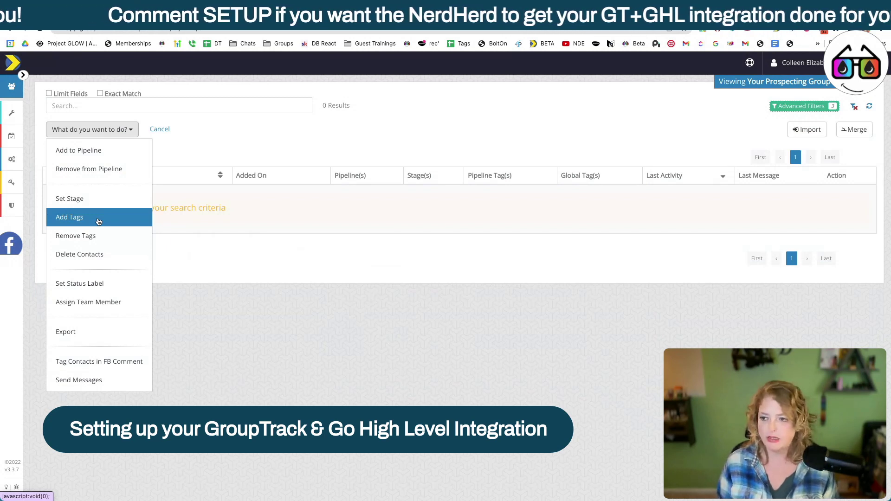
# Step: Start a bulk Add Tags action for Your Prospecting Group Pipline, then return to Advanced Filters
pyautogui.click(98, 221)
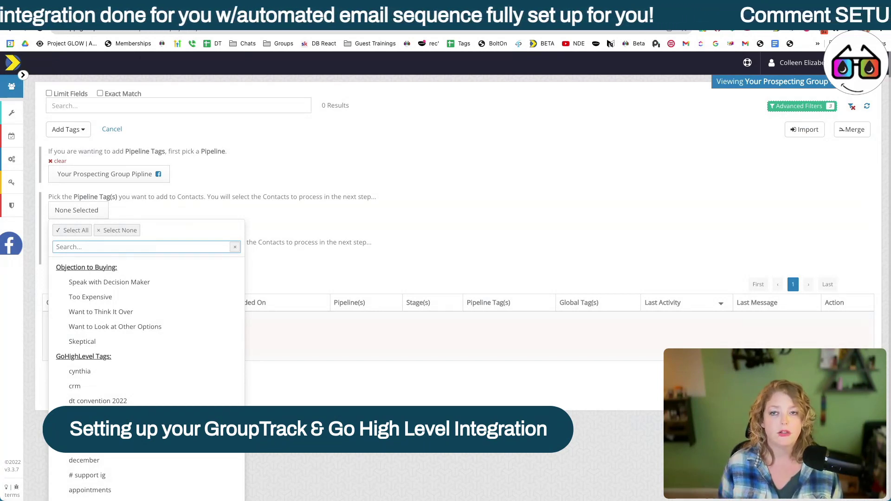
pyautogui.click(96, 211)
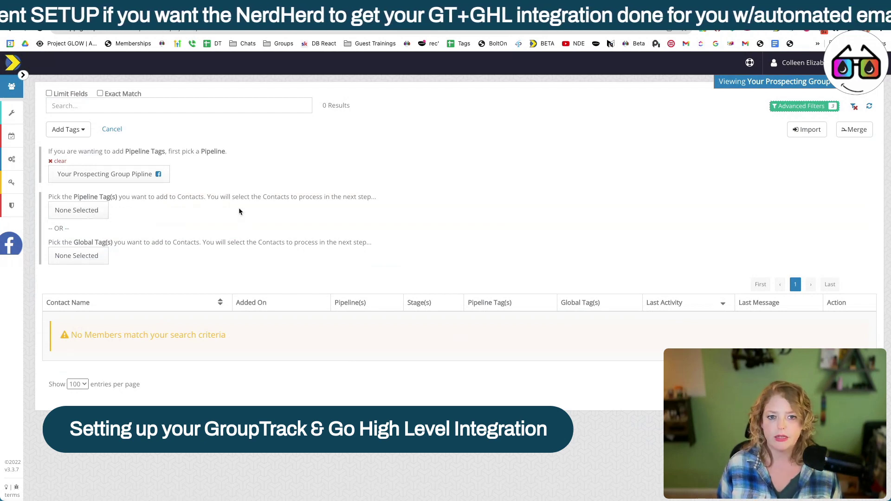
pyautogui.click(793, 107)
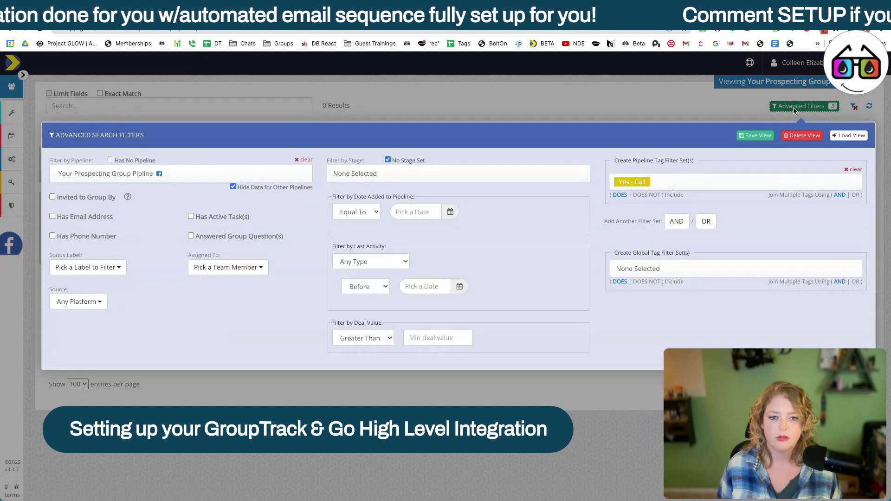
# Step: Swap the Yes - Call tag filter for no- call, then clear that tag filter too
pyautogui.click(853, 169)
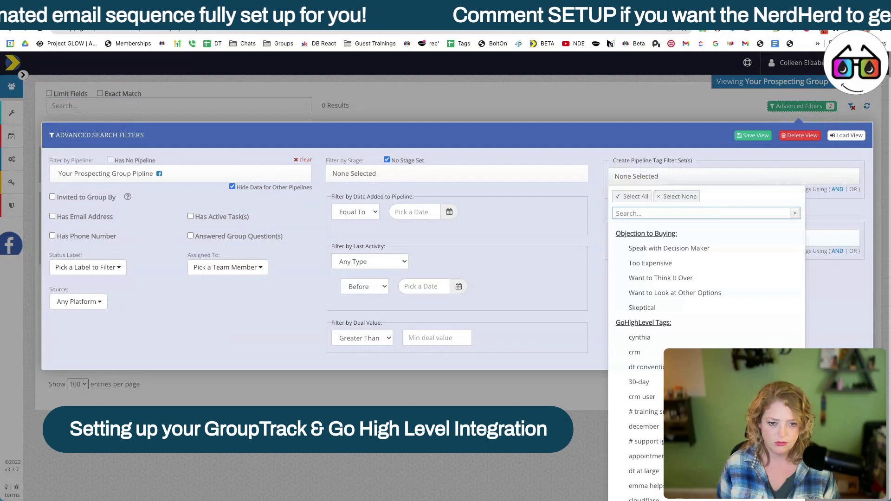
pyautogui.write('no')
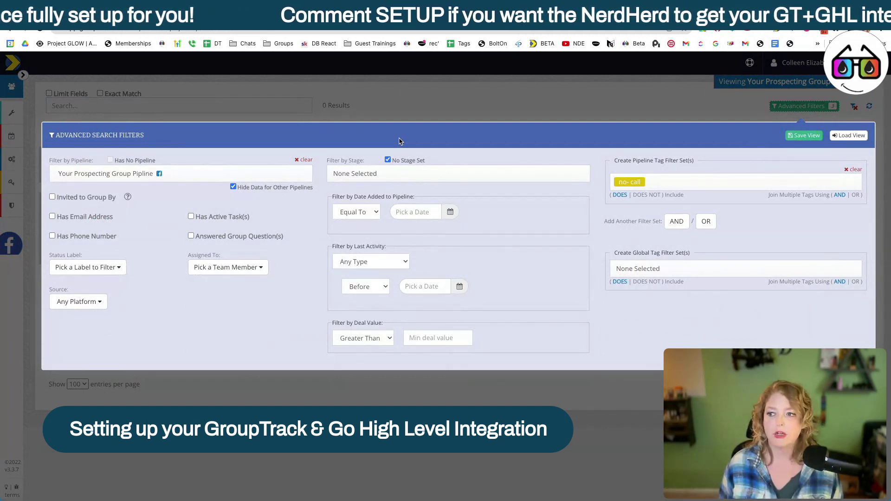
pyautogui.click(435, 103)
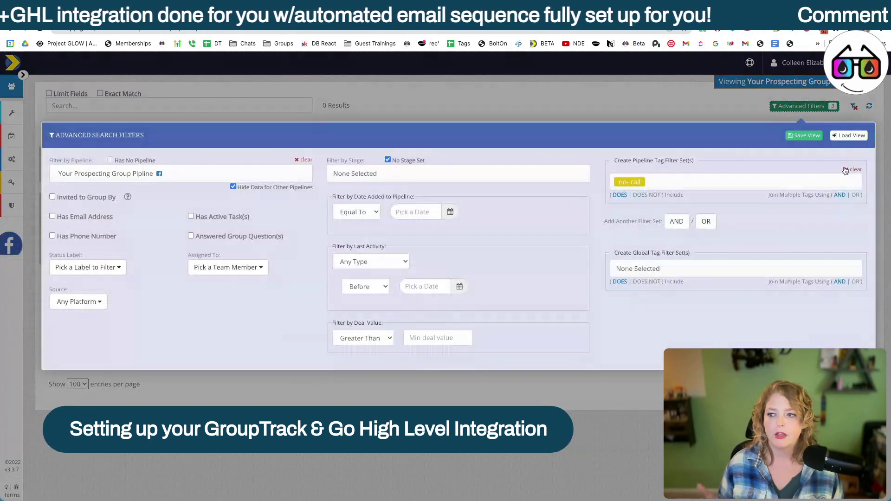
pyautogui.click(845, 170)
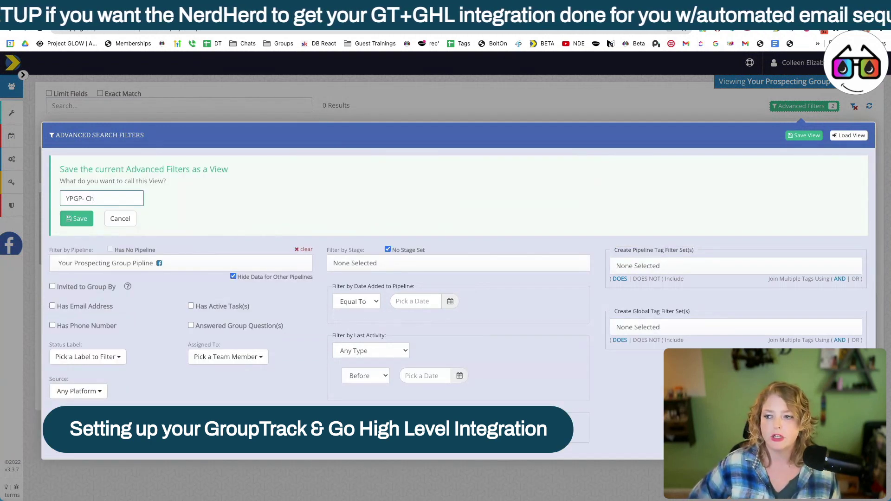
# Step: Complete the view name 'YPGP- Change Sage' and save it
pyautogui.write('ange Sage')
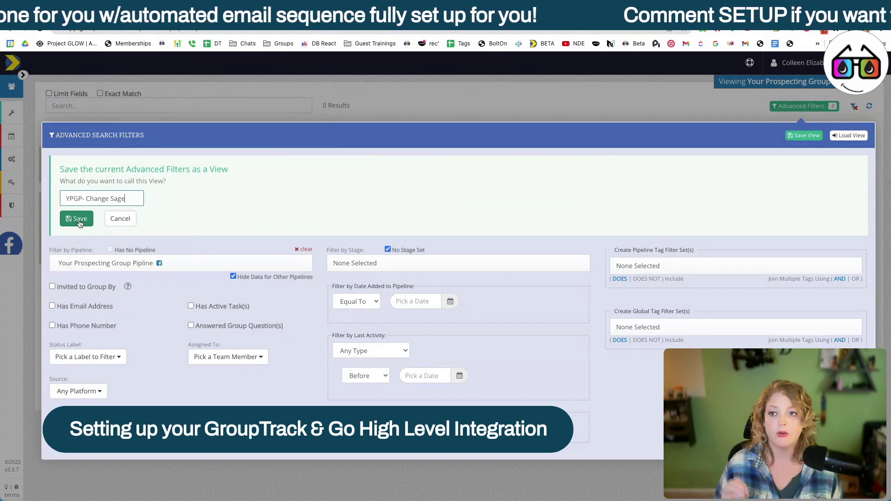
pyautogui.click(80, 224)
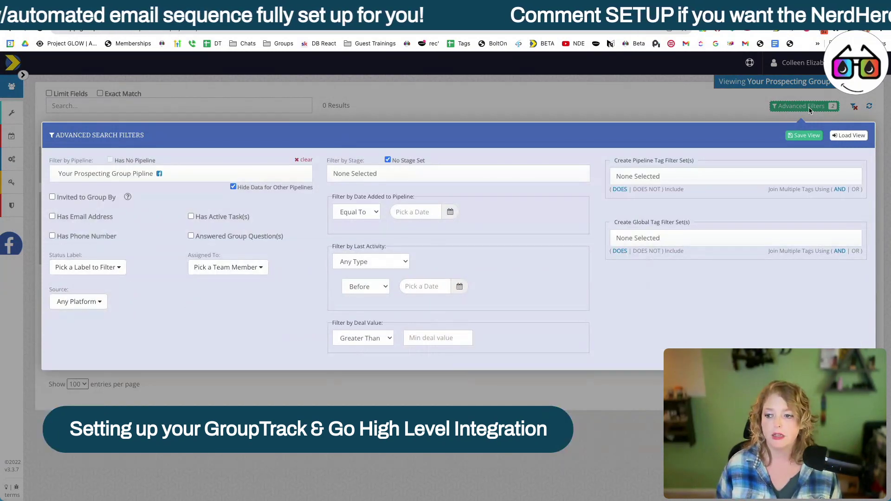
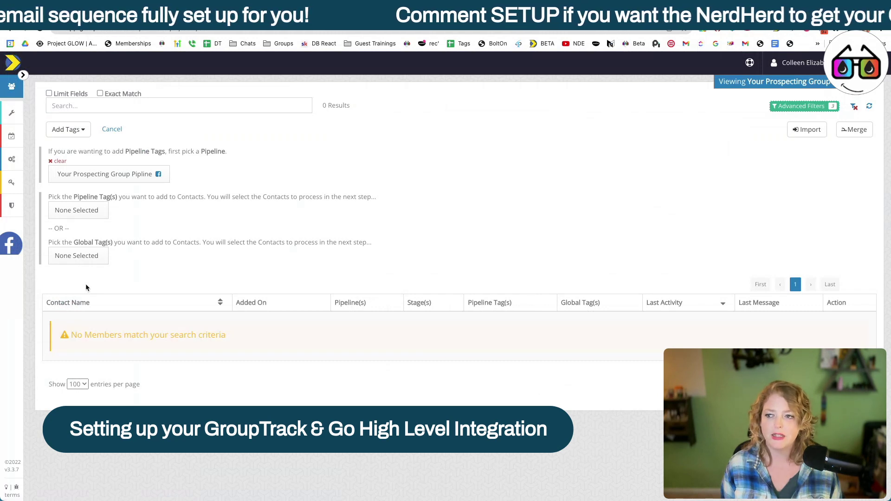
# Step: Check the Pipeline Tags list, then reopen Advanced Search Filters showing the no- call filter
pyautogui.click(81, 214)
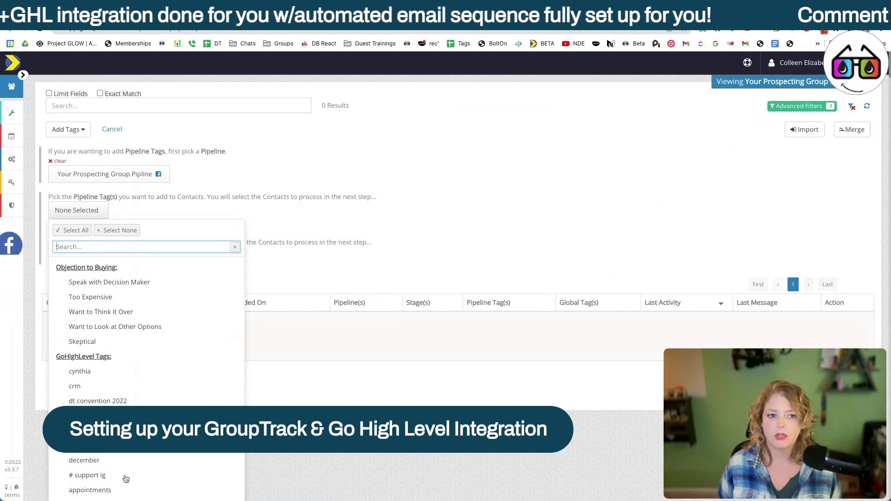
pyautogui.click(796, 106)
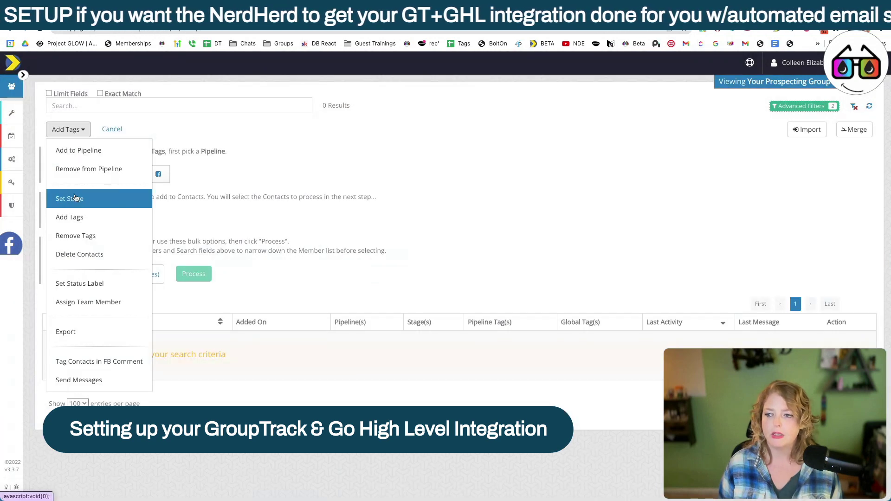
# Step: Bulk-set the contacts' stage to Added Tags Based on Membership Questions
pyautogui.click(70, 197)
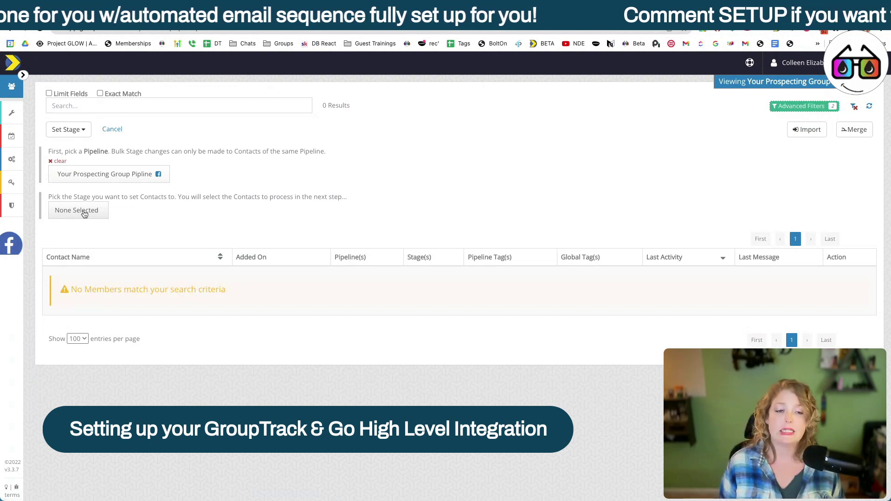
pyautogui.click(84, 213)
pyautogui.click(186, 249)
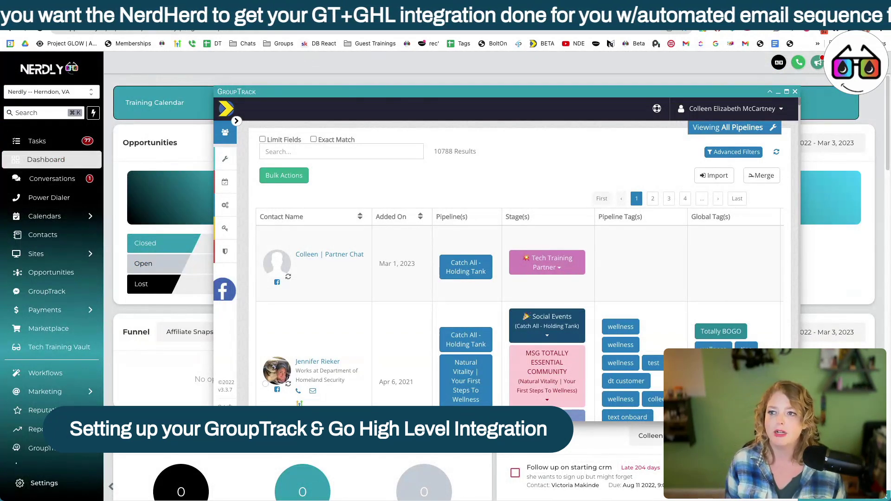
# Step: Go to the Automation Workflows page in HighLevel
pyautogui.click(66, 369)
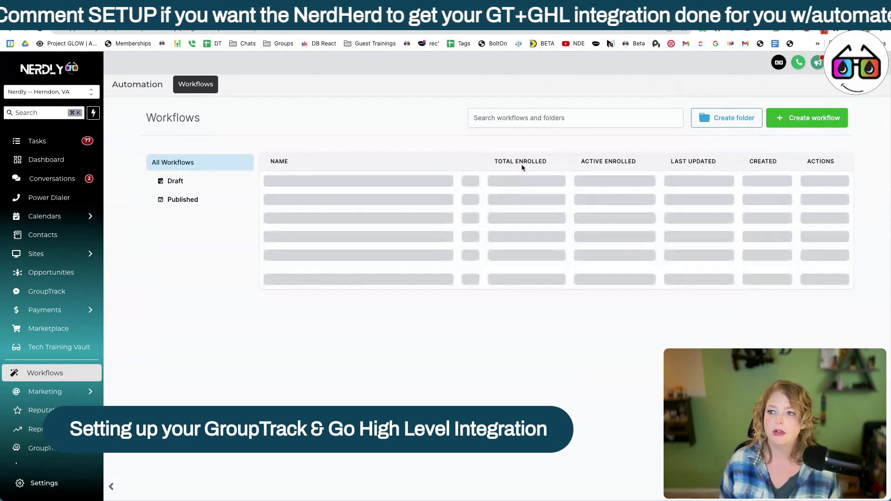
# Step: Reload the Workflows page and open the *GroupTrack Webhooks folder
pyautogui.press('super+r')
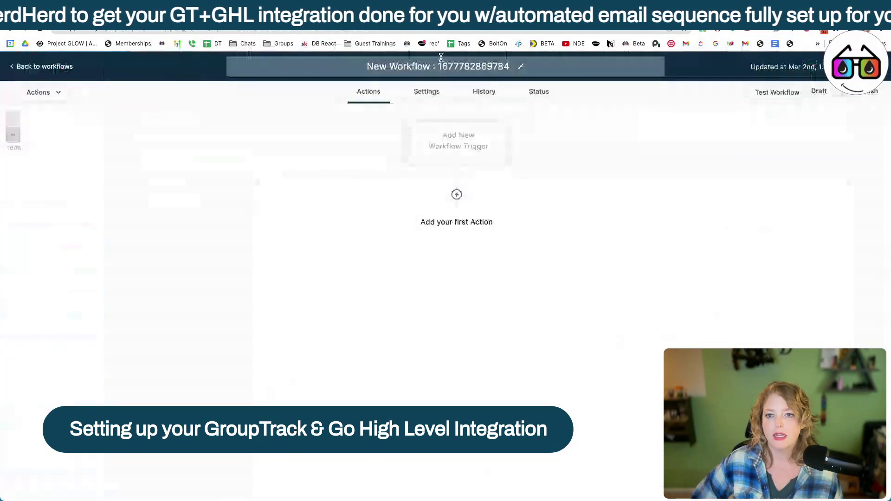
# Step: Create a new workflow and name it 'FB Prospecting Group Email Sequence'
pyautogui.click(443, 68)
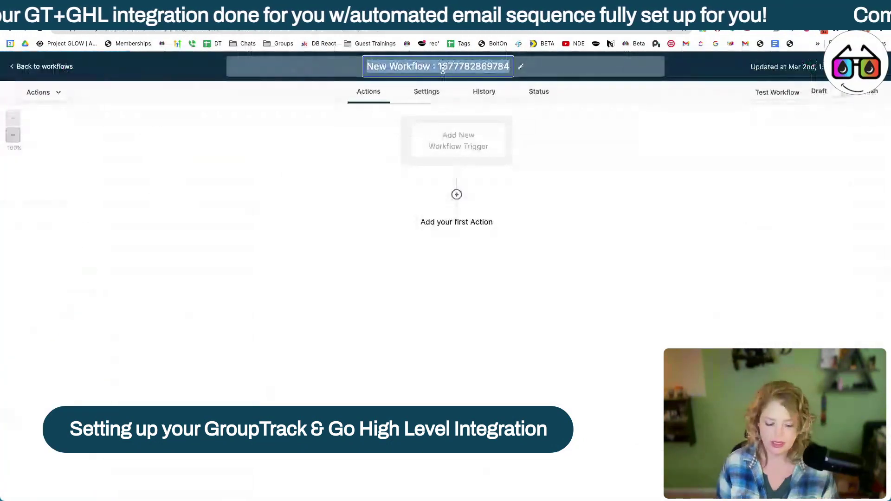
pyautogui.write('FB')
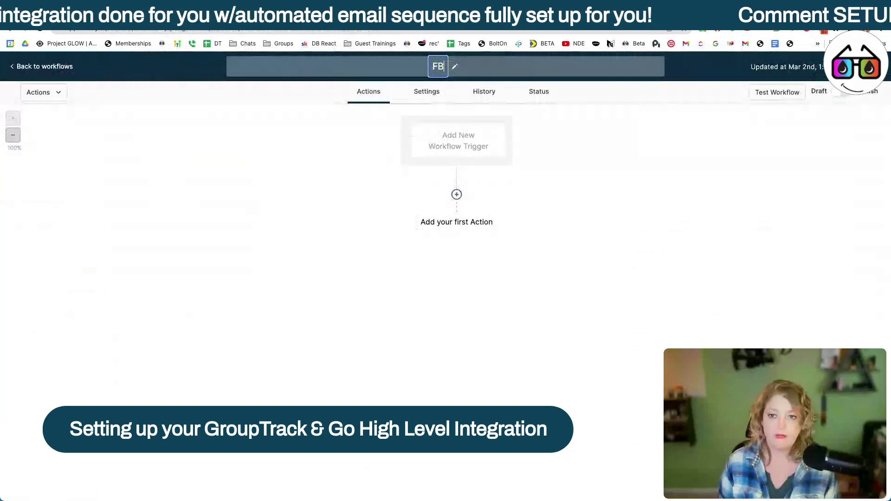
pyautogui.write('G')
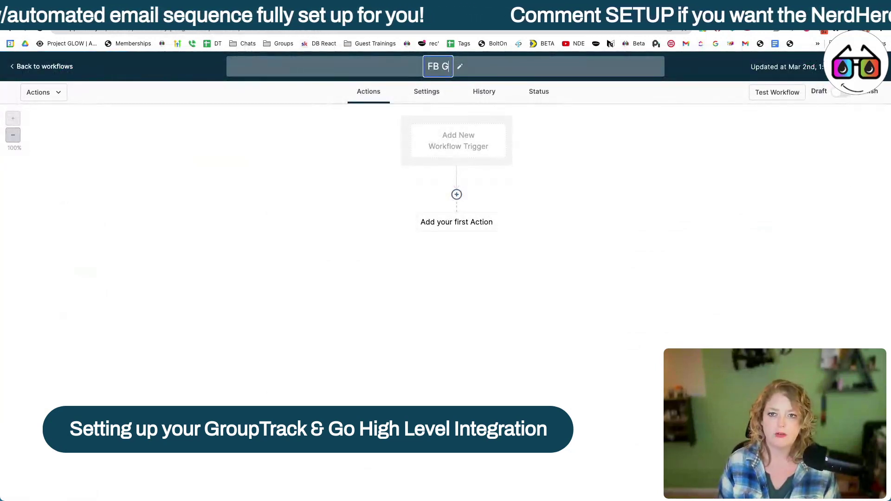
pyautogui.press('BackSpace')
pyautogui.write('Prospecting Group W')
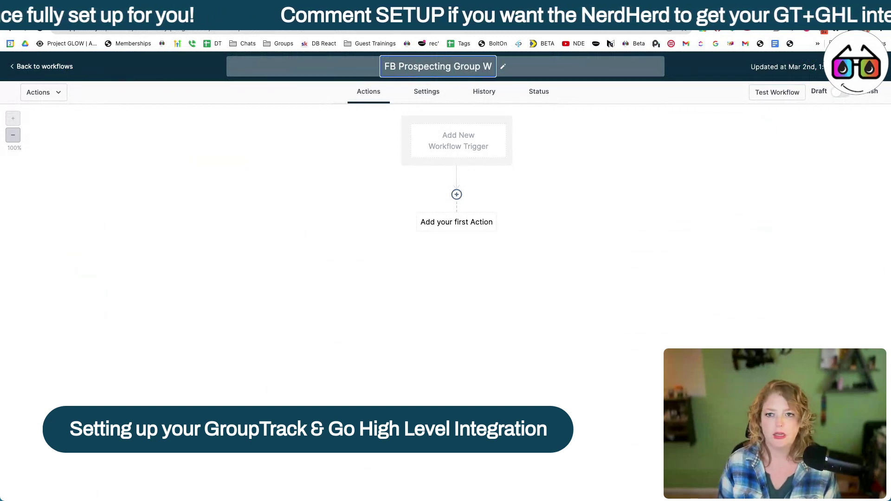
pyautogui.press('BackSpace')
pyautogui.write('Email Sequence')
pyautogui.click(550, 195)
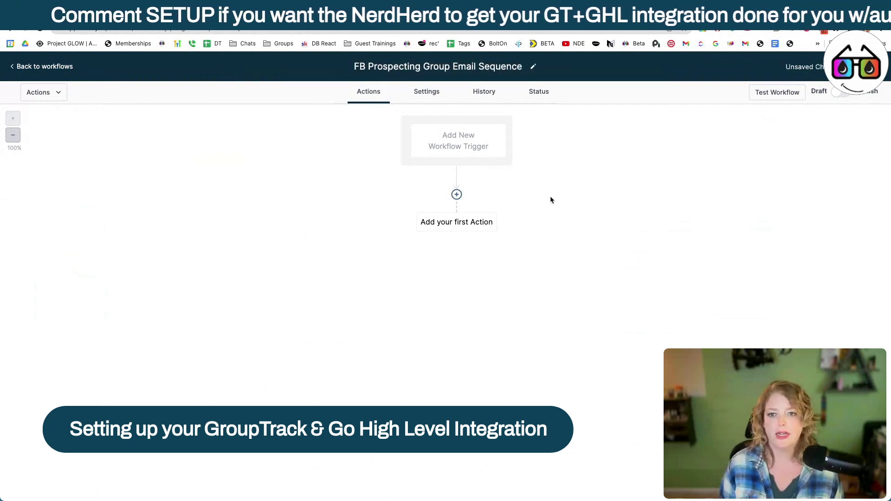
# Step: In workflow settings, fill in the sender's name as From Name and their e-mail as From Email
pyautogui.click(427, 94)
pyautogui.click(399, 285)
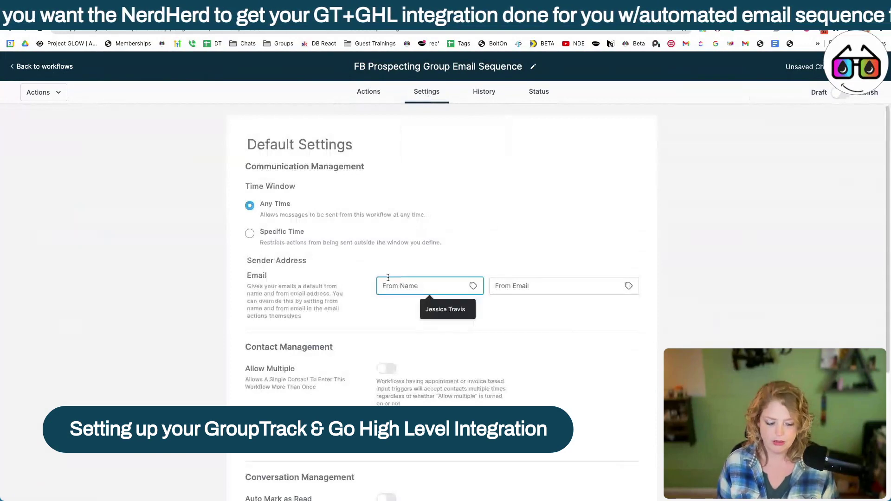
pyautogui.press('Tab')
pyautogui.write('c')
pyautogui.hotkey('shift', 'Tab')
pyautogui.write('y')
pyautogui.press('Tab')
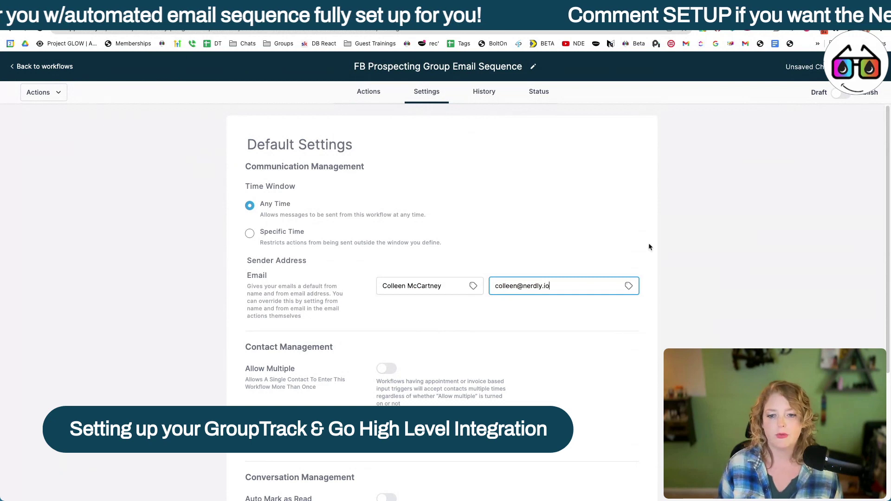
# Step: Turn on Auto Mark as Read and return to the builder canvas
pyautogui.scroll(-2, 533, 334)
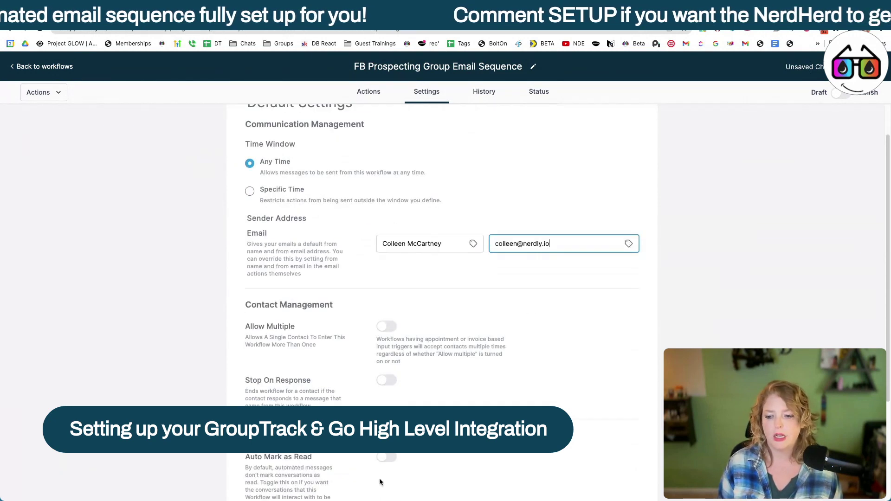
pyautogui.click(382, 458)
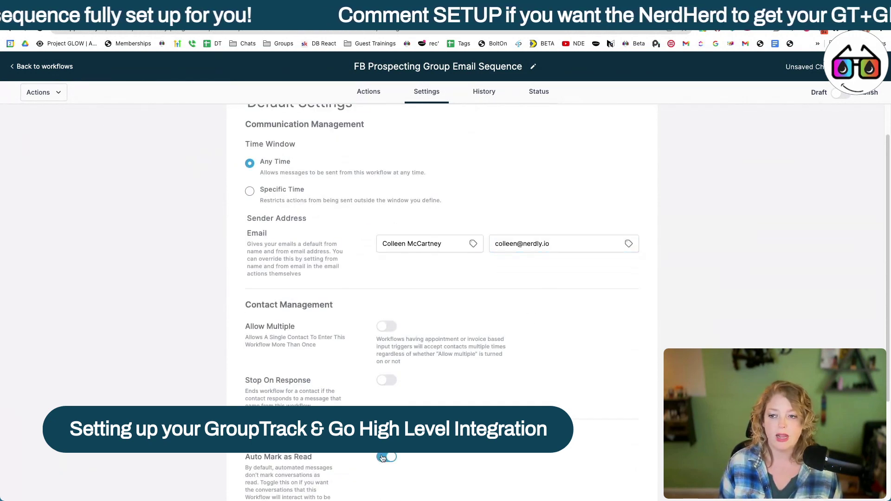
pyautogui.scroll(-6, 438, 389)
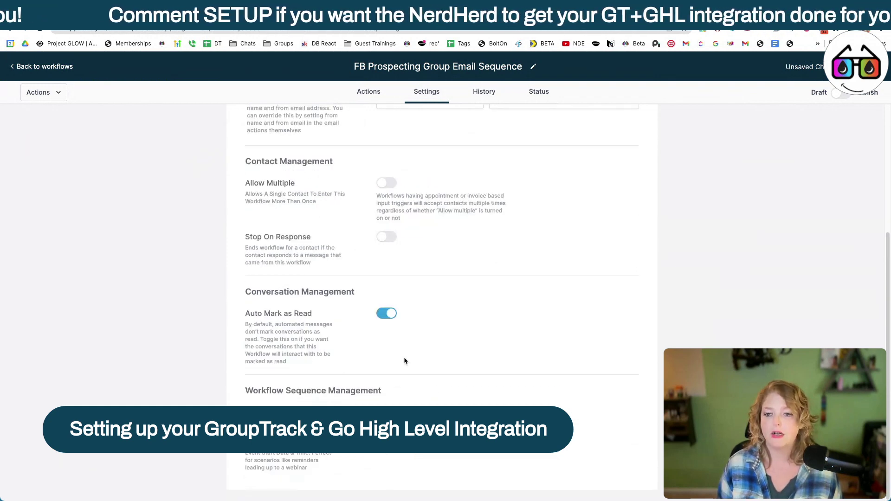
pyautogui.scroll(2, 418, 305)
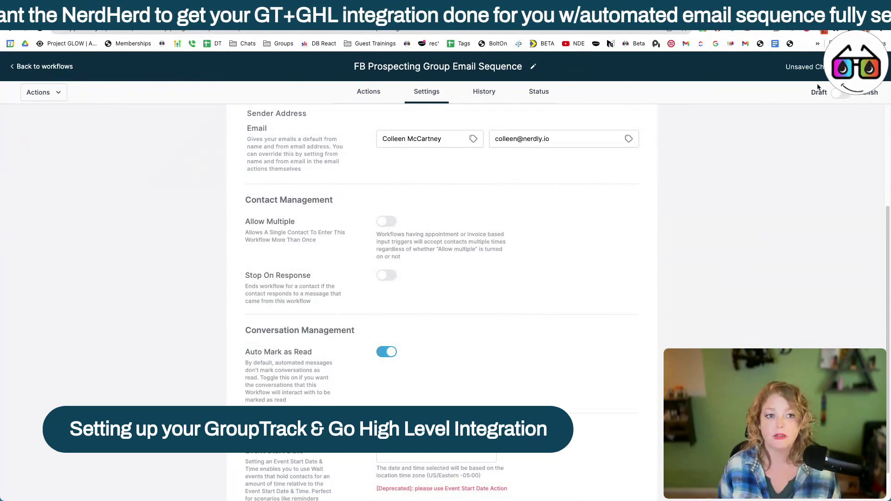
pyautogui.click(361, 94)
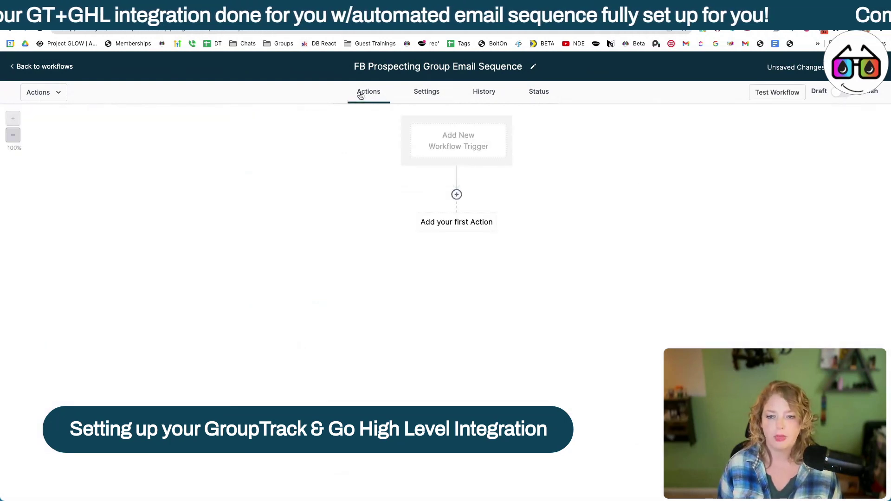
# Step: Add a Pipeline Stage Changed trigger filtered to Your Prospecting Group Pipeline
pyautogui.click(480, 143)
pyautogui.write('stage')
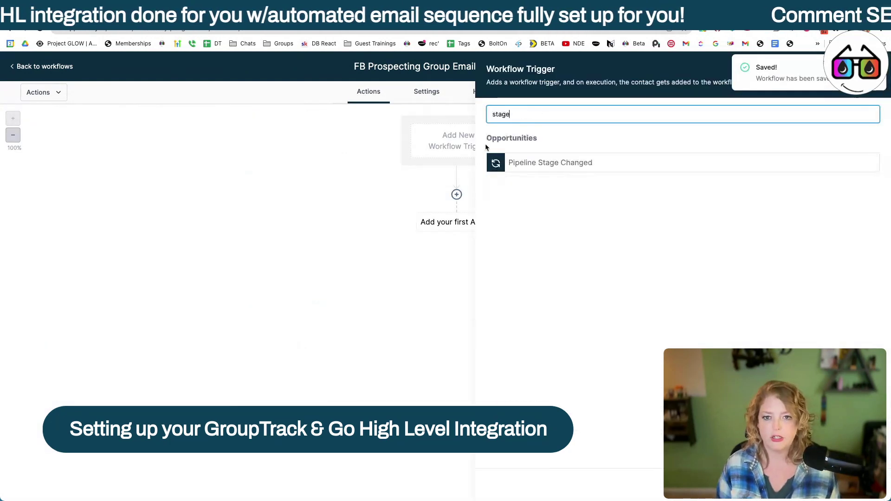
pyautogui.click(553, 168)
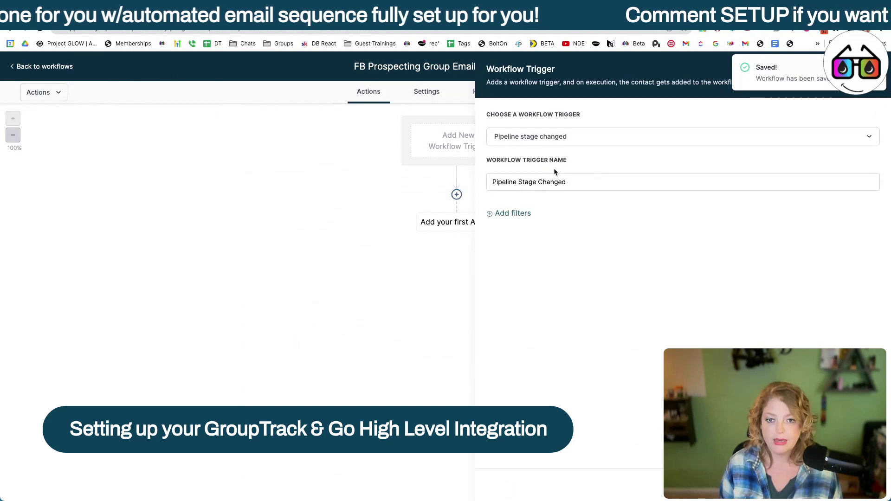
pyautogui.click(522, 212)
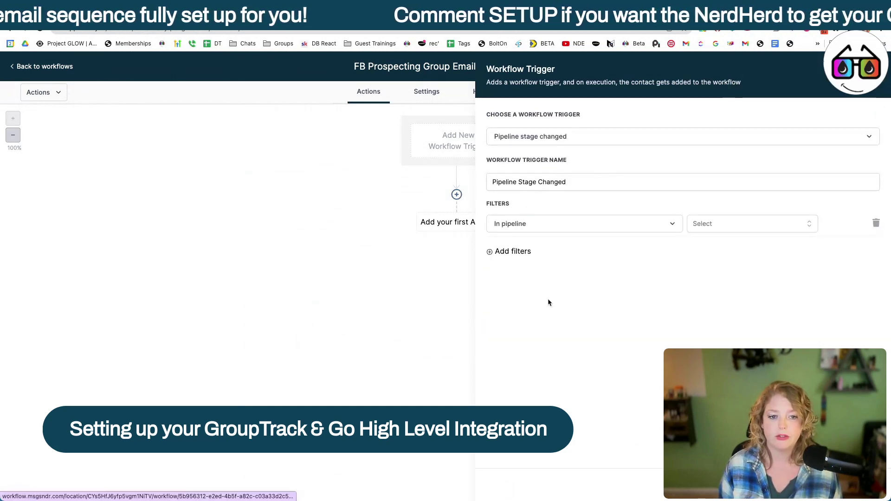
pyautogui.click(737, 224)
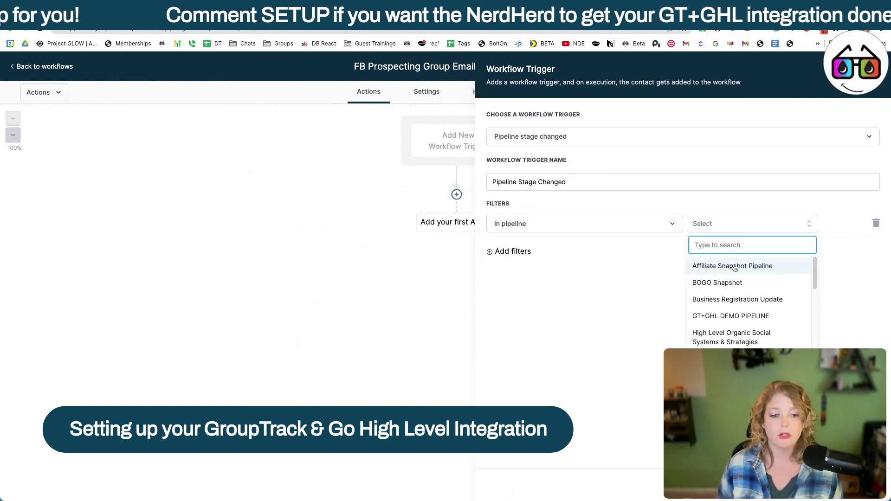
pyautogui.scroll(-2, 735, 268)
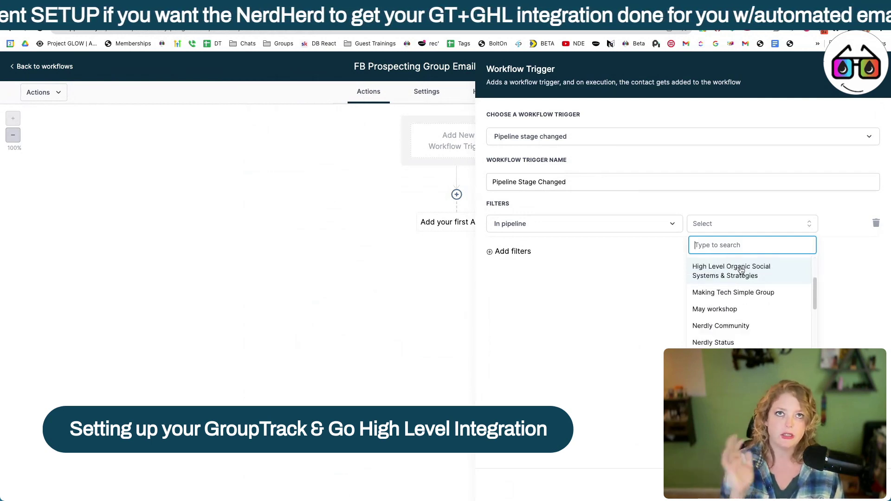
pyautogui.scroll(-1, 741, 271)
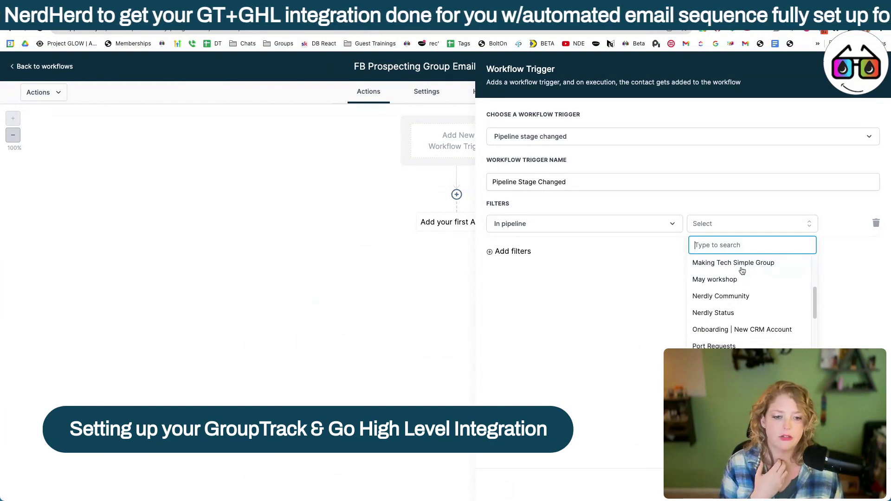
pyautogui.scroll(-5, 742, 271)
pyautogui.click(747, 357)
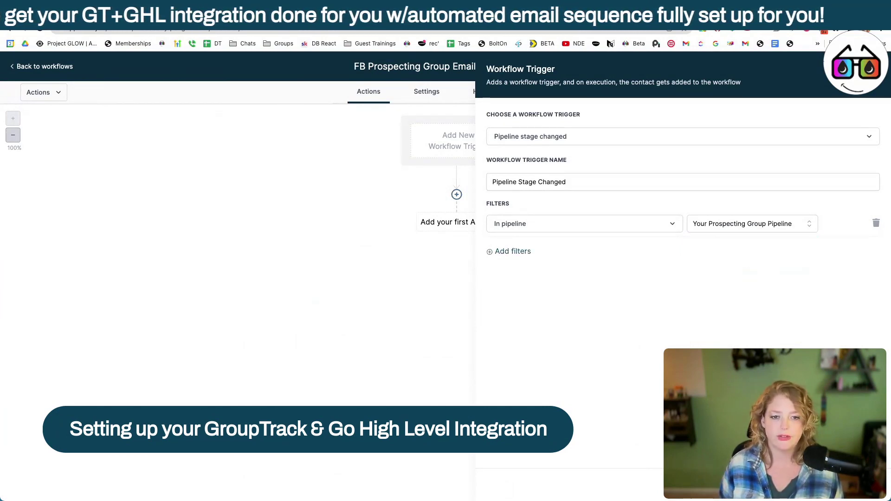
# Step: Add a Pipeline stage filter for Added Tags Based on Membership Questions
pyautogui.click(523, 251)
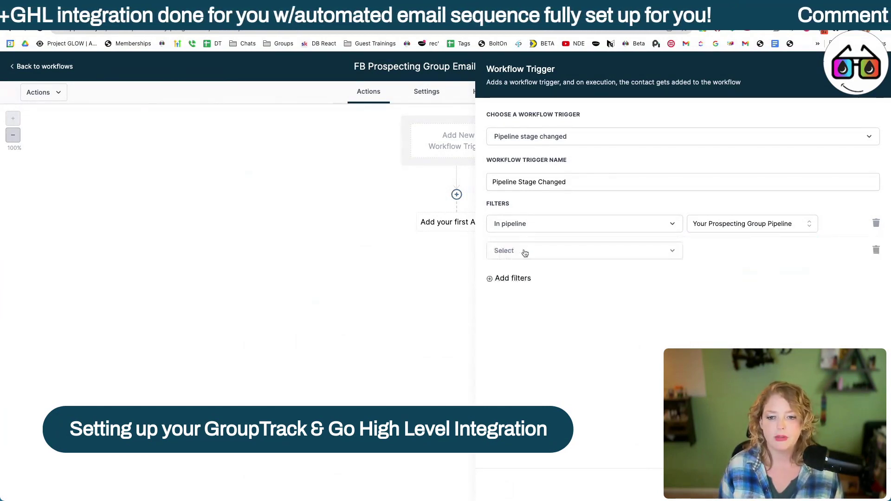
pyautogui.click(527, 255)
pyautogui.click(515, 332)
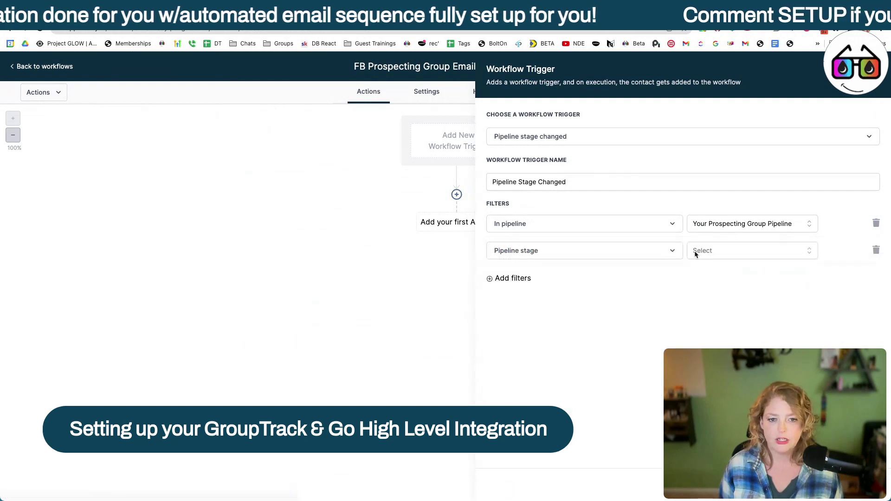
pyautogui.click(744, 252)
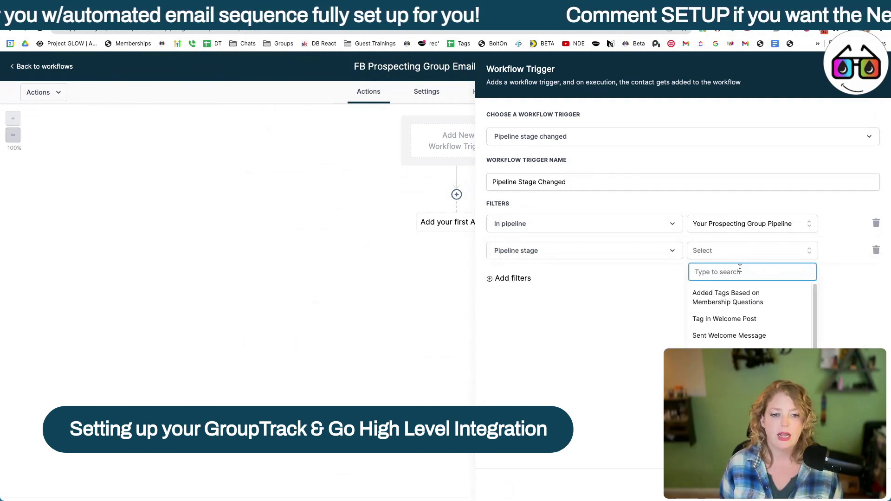
pyautogui.click(726, 297)
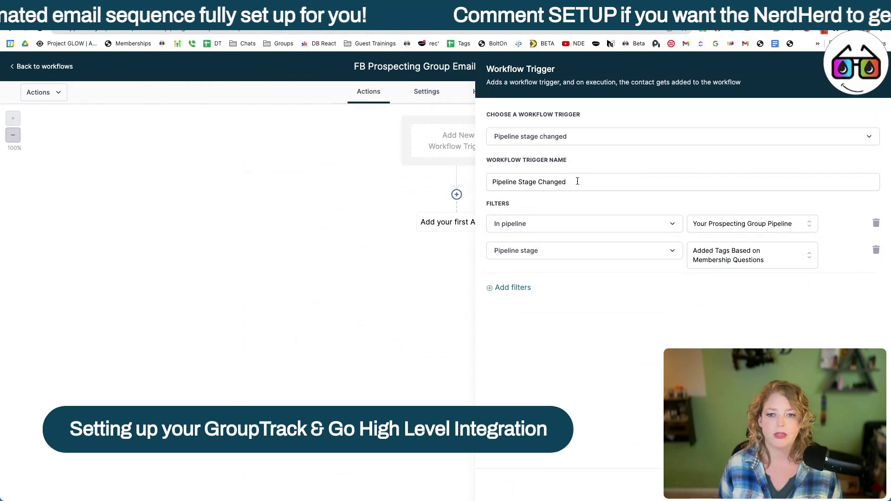
# Step: Rename the trigger 'Prospecting Pipeline Stage Changed - Added Tags' and save it
pyautogui.click(490, 181)
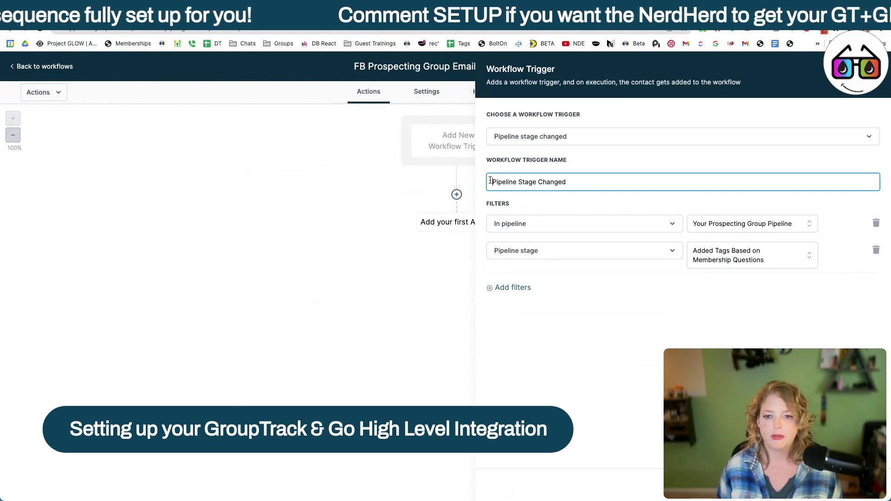
pyautogui.write('Prospecing')
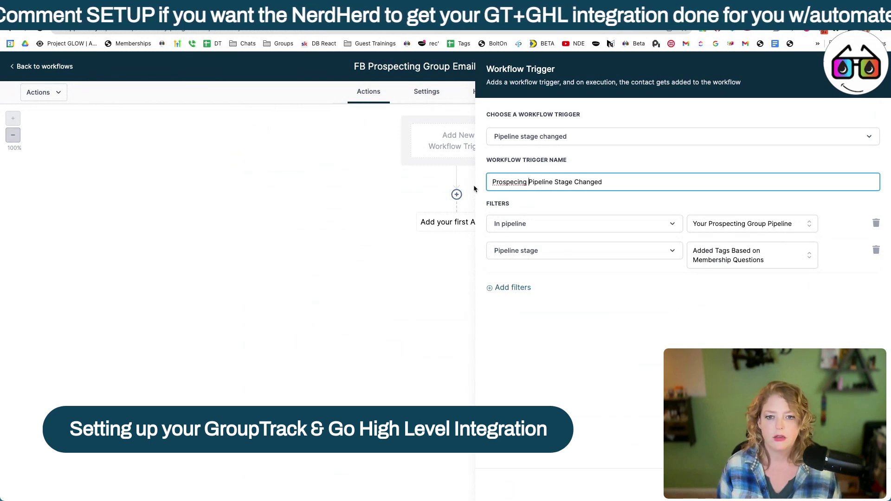
pyautogui.rightClick(492, 181)
pyautogui.click(510, 185)
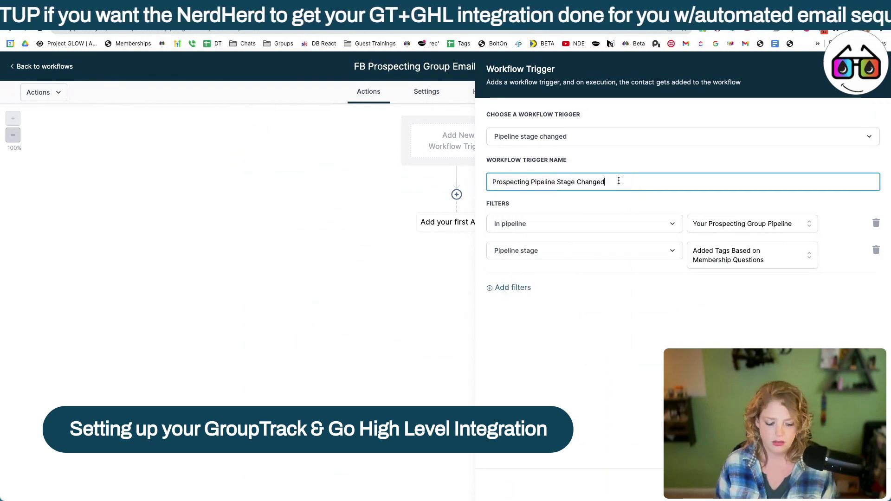
pyautogui.write('- Added T')
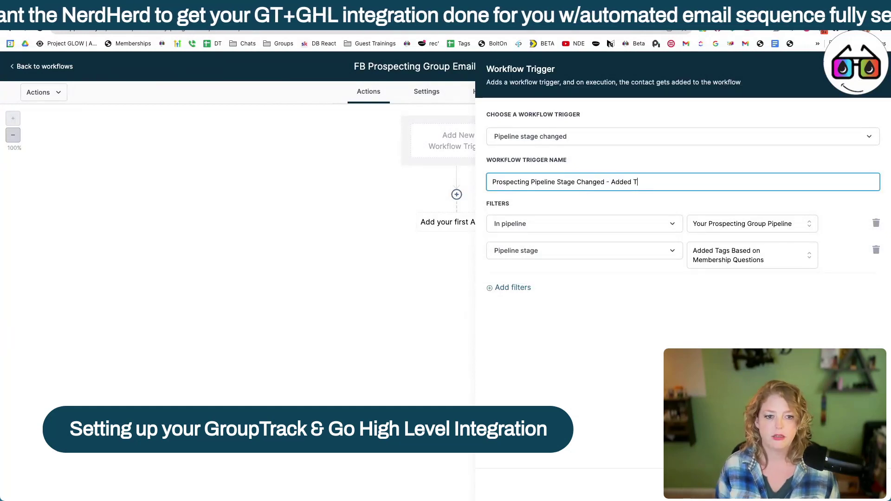
pyautogui.write('ags')
pyautogui.press('Return')
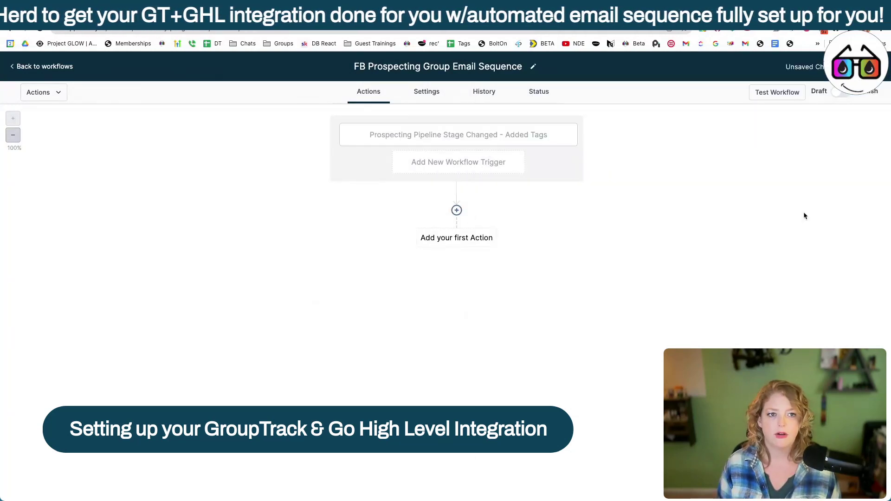
# Step: Start a first action but cancel the mistakenly picked Remove Assigned User
pyautogui.click(464, 245)
pyautogui.write('ass')
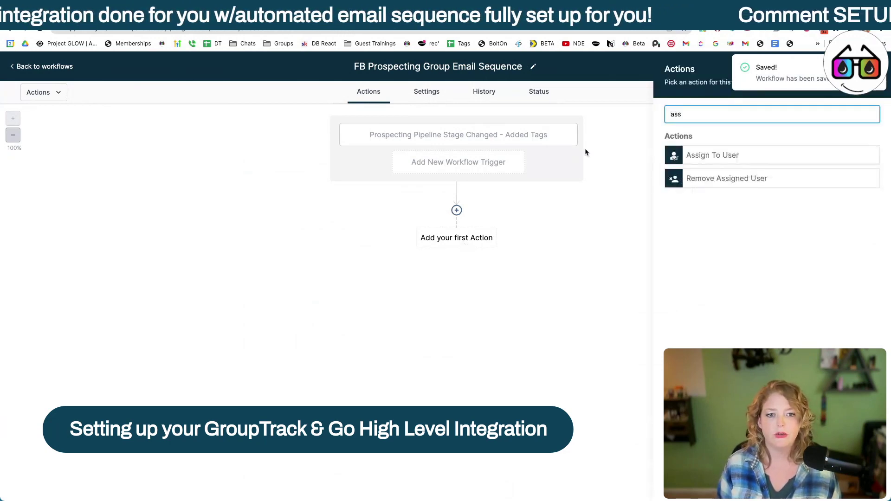
pyautogui.click(726, 172)
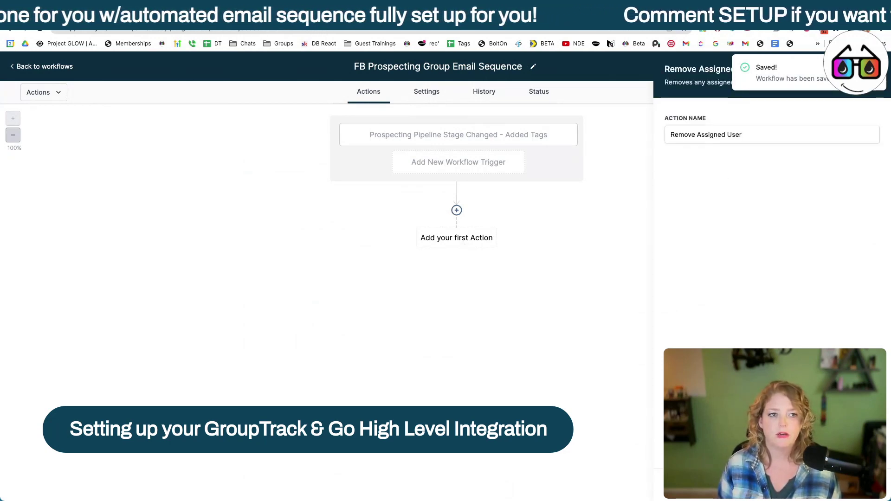
pyautogui.press('Escape')
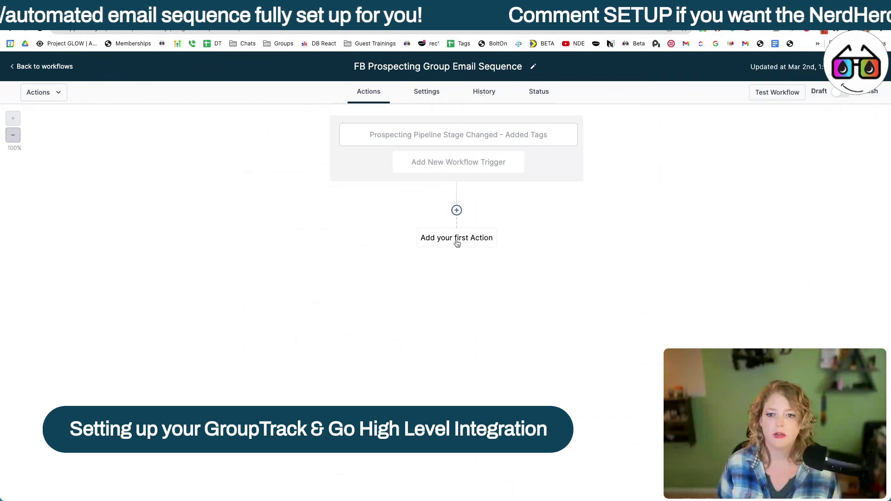
# Step: Add an Assign To User action for one team member and append their name to its title
pyautogui.click(457, 238)
pyautogui.write('as')
pyautogui.click(708, 153)
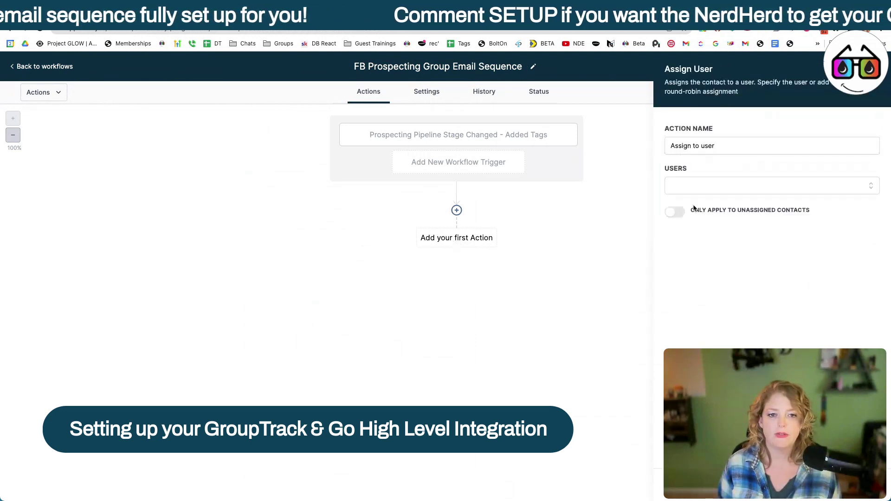
pyautogui.click(705, 184)
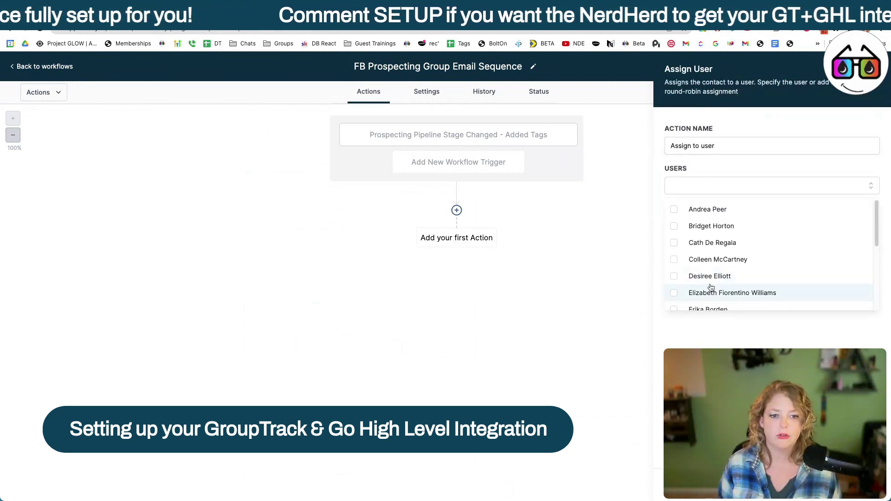
pyautogui.click(711, 240)
pyautogui.click(712, 254)
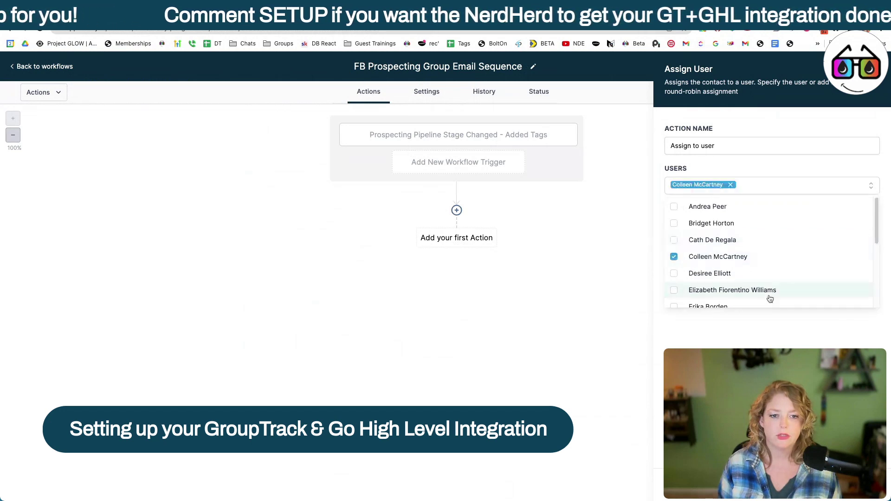
pyautogui.click(643, 330)
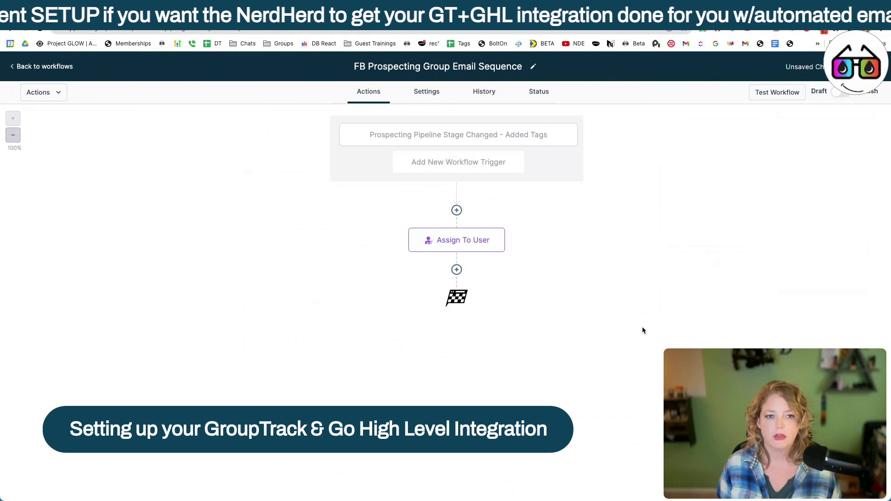
pyautogui.click(785, 145)
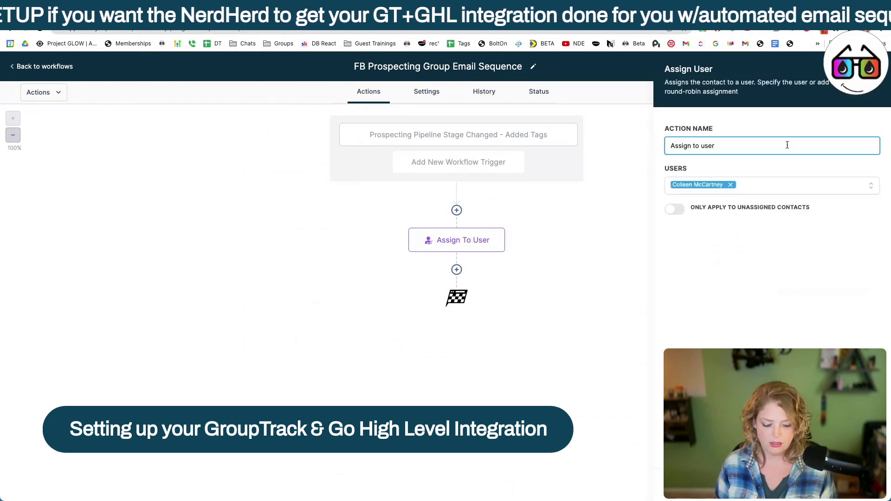
pyautogui.write('- Coll')
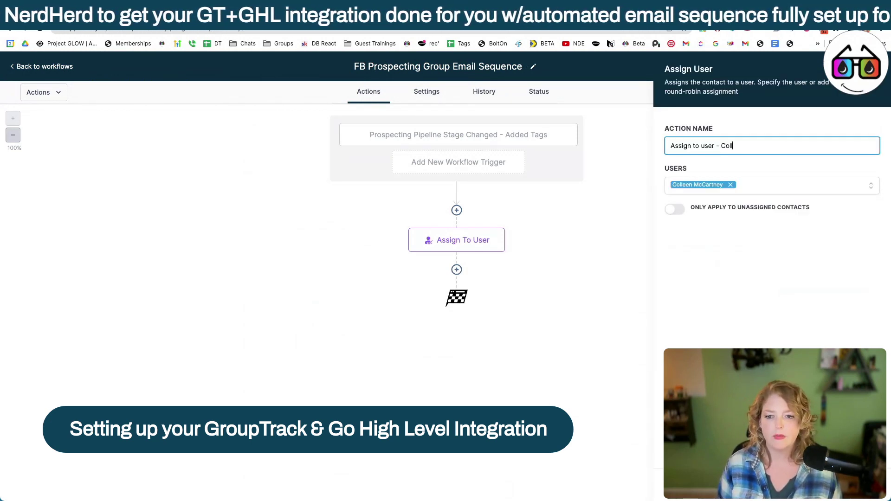
# Step: Add an Add Contact Tag step with tag gt w5 checkin, named 'Add Tag - Prosepcting Grouop'
pyautogui.click(456, 269)
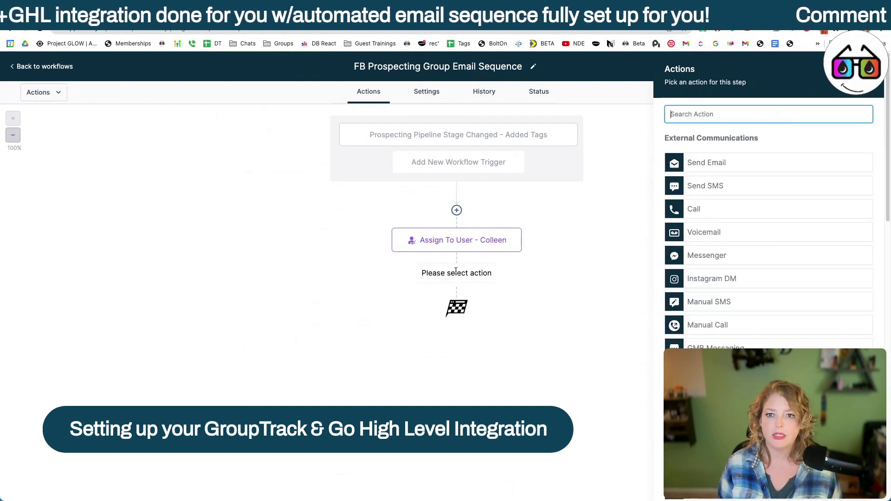
pyautogui.write('t')
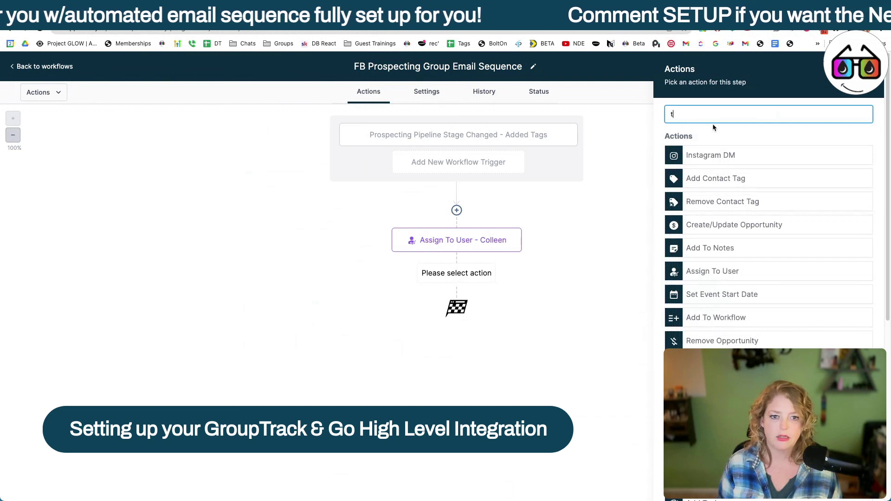
pyautogui.click(714, 170)
pyautogui.click(714, 169)
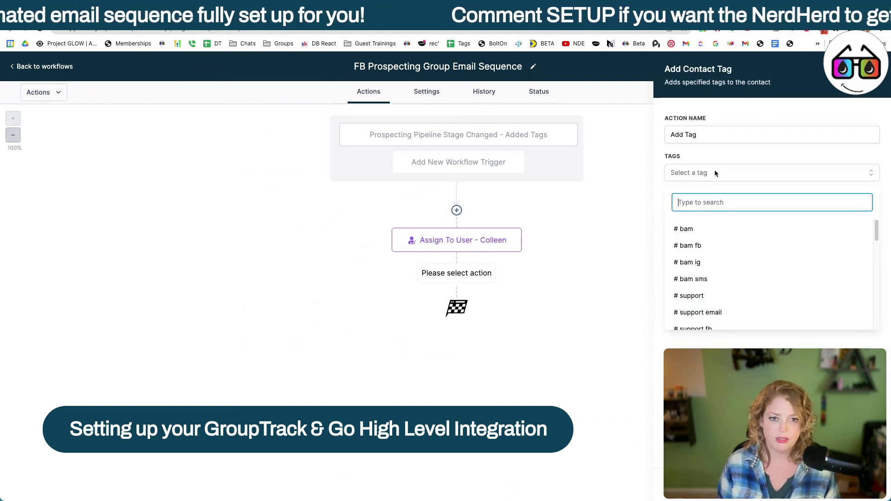
pyautogui.write('prospecting group')
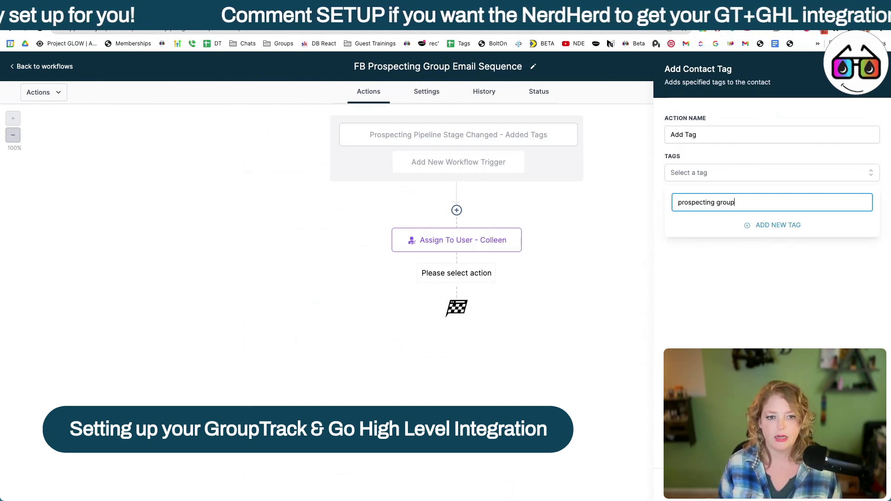
pyautogui.hotkey('ctrl', 'a')
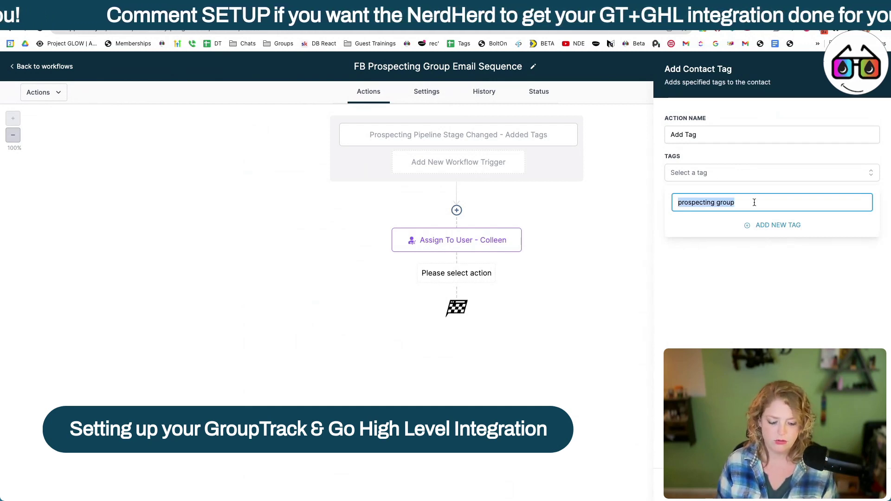
pyautogui.write('gt')
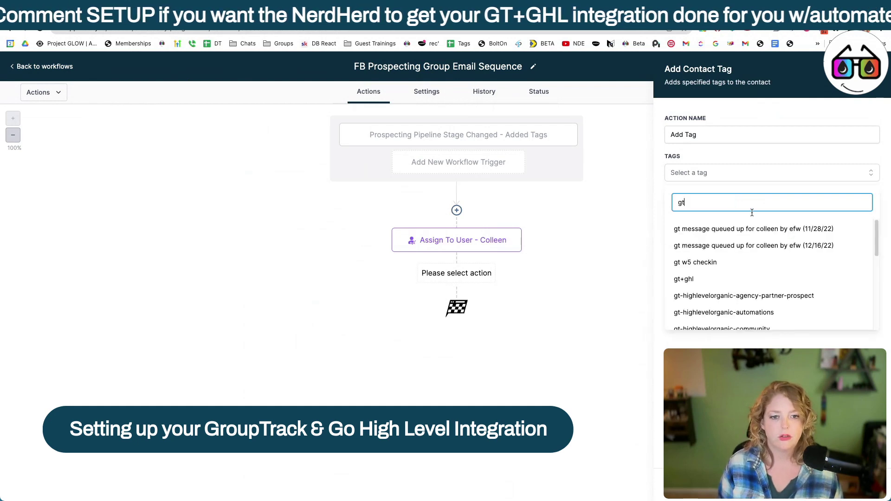
pyautogui.click(695, 263)
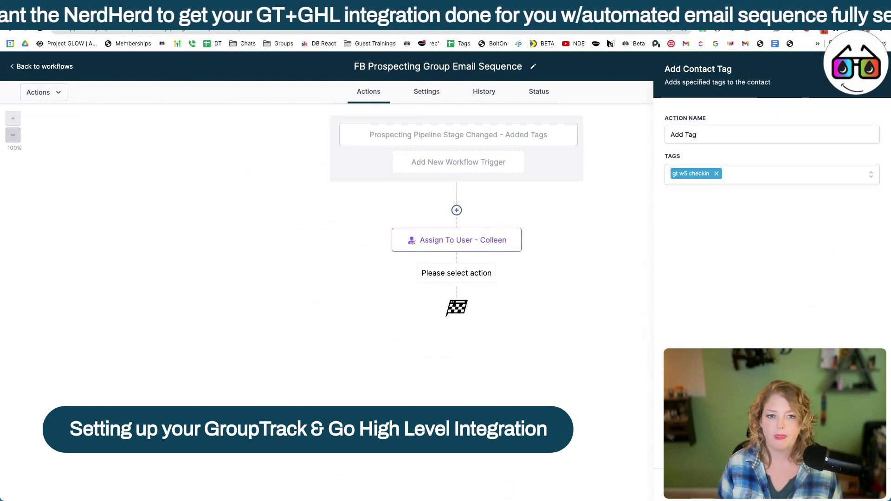
pyautogui.click(728, 134)
pyautogui.write('-')
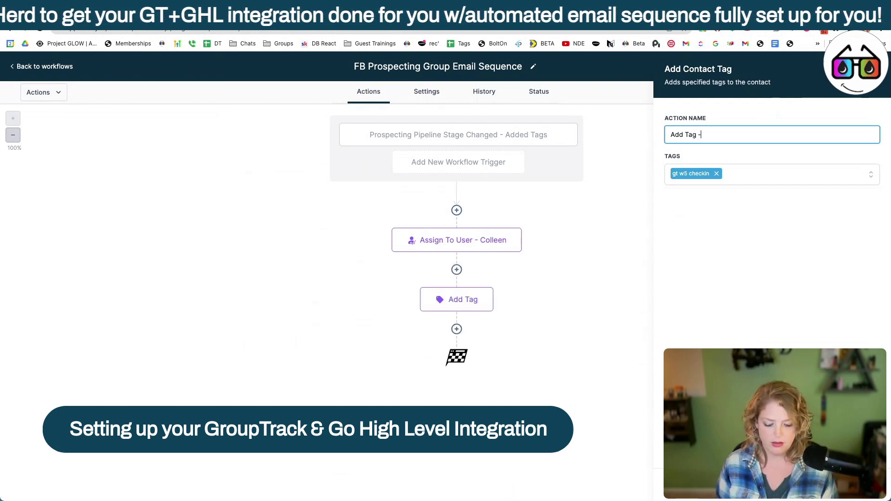
pyautogui.write(' Prosepcting Grouop')
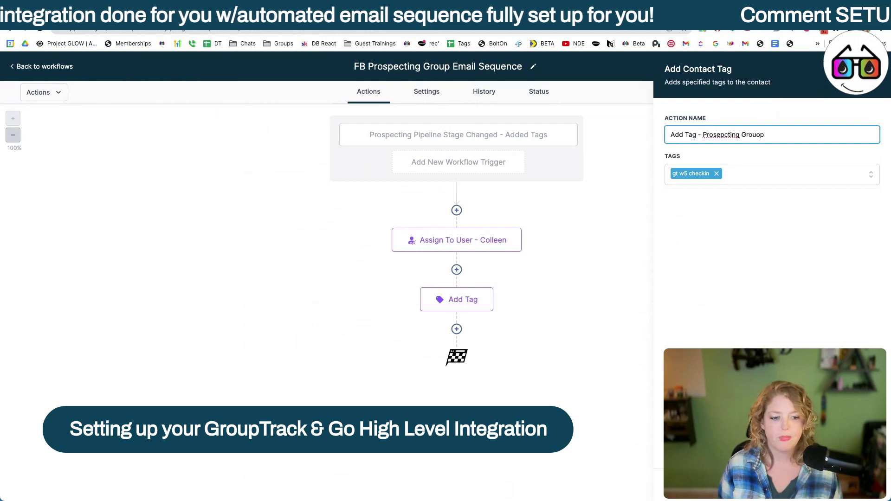
pyautogui.press('Return')
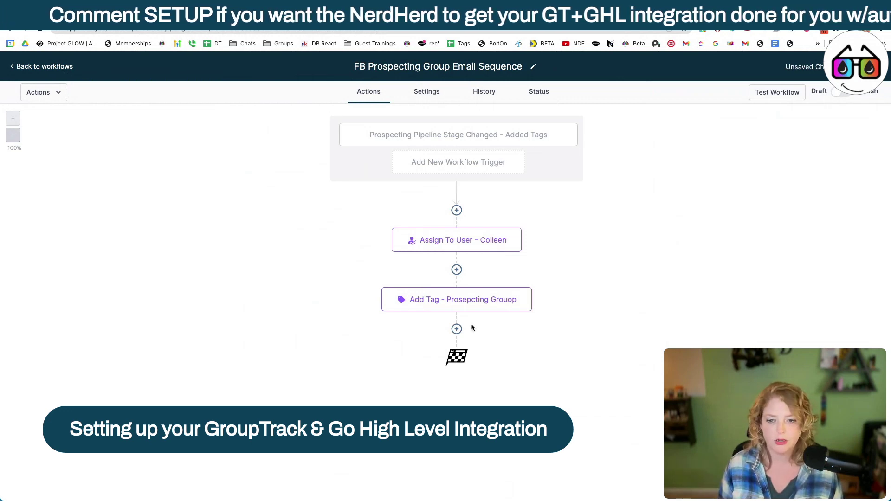
# Step: Add a Send Email step after the tag action using the '1 | Welcome' template
pyautogui.click(457, 329)
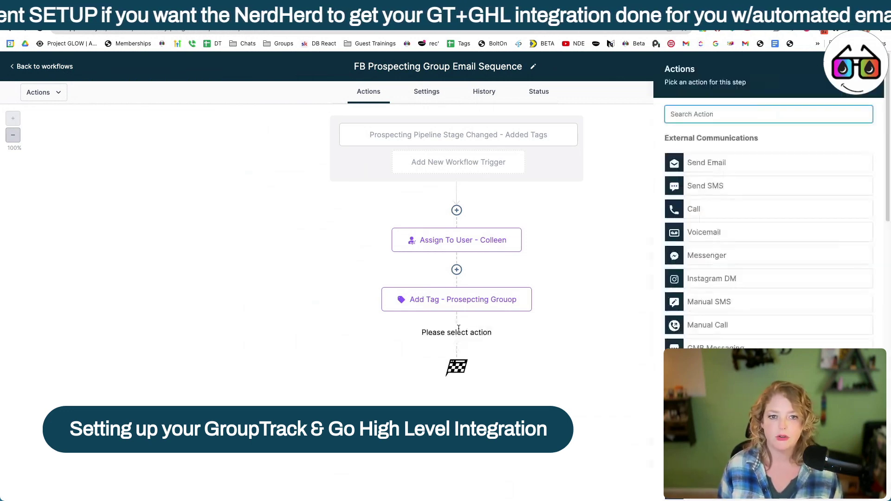
pyautogui.click(786, 165)
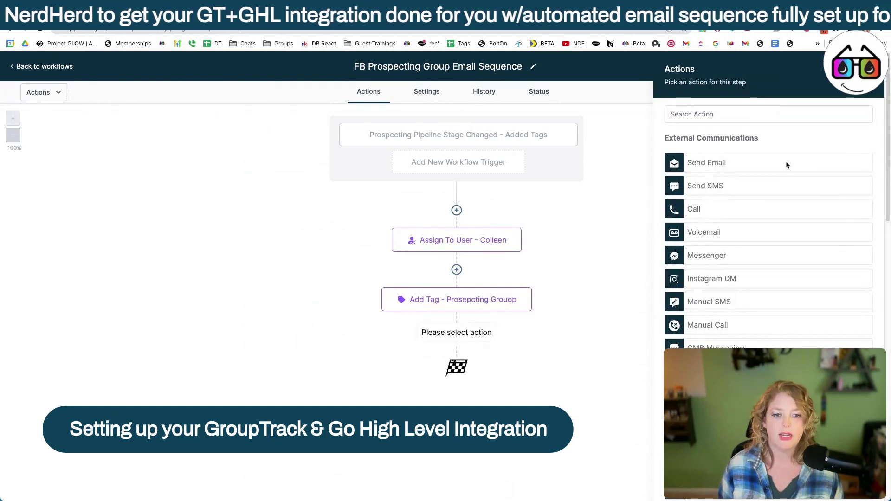
pyautogui.click(786, 161)
pyautogui.scroll(-2, 786, 166)
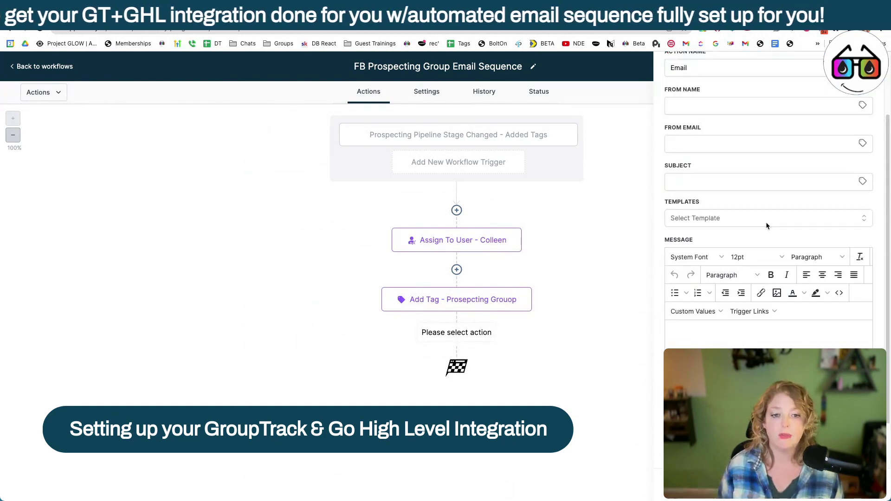
pyautogui.click(751, 218)
pyautogui.click(751, 340)
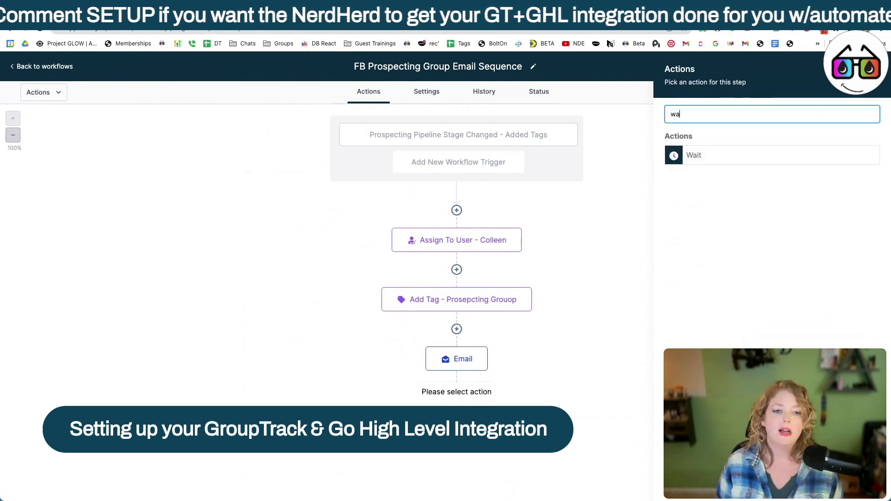
# Step: Add a Wait step after the Email with a 1-day delay, named 'Wait 1 day'
pyautogui.write('it')
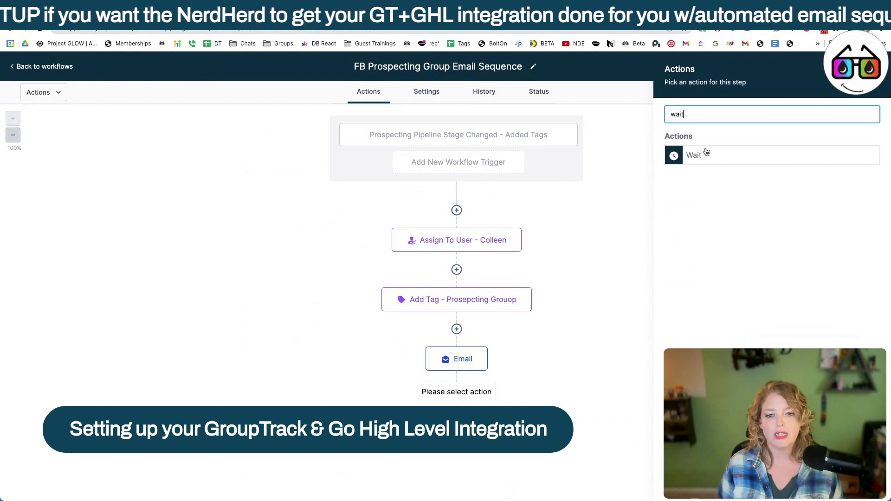
pyautogui.click(705, 153)
pyautogui.click(626, 215)
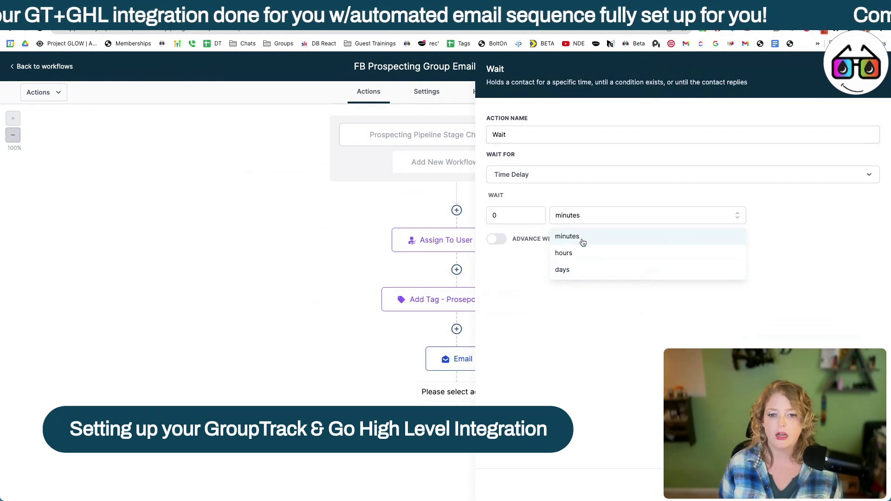
pyautogui.click(579, 270)
pyautogui.moveTo(504, 216); pyautogui.dragTo(480, 221)
pyautogui.write('2')
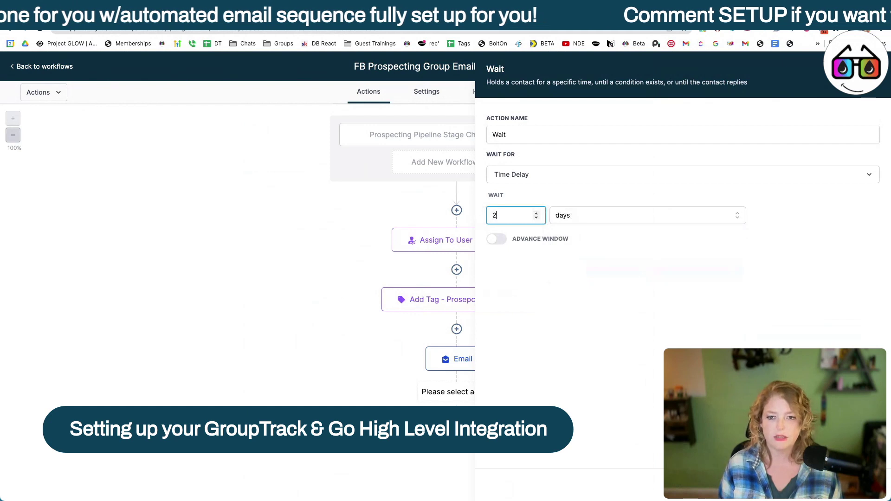
pyautogui.press('BackSpace')
pyautogui.write('1')
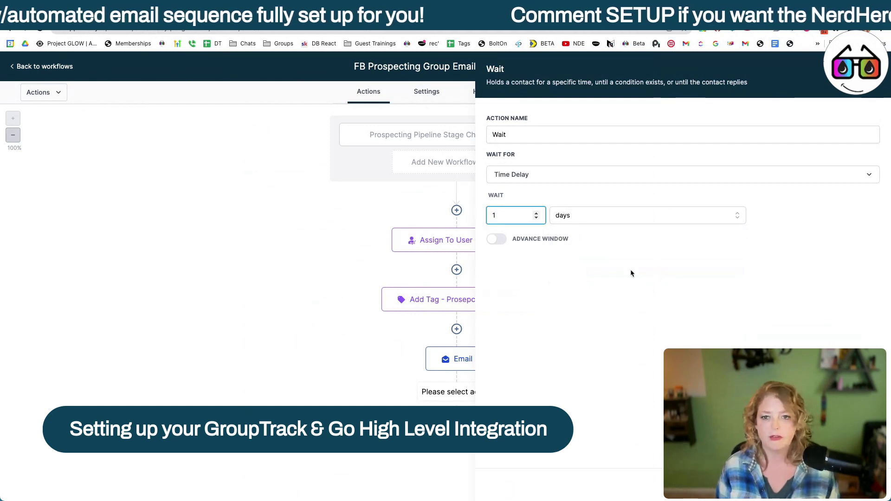
pyautogui.click(592, 136)
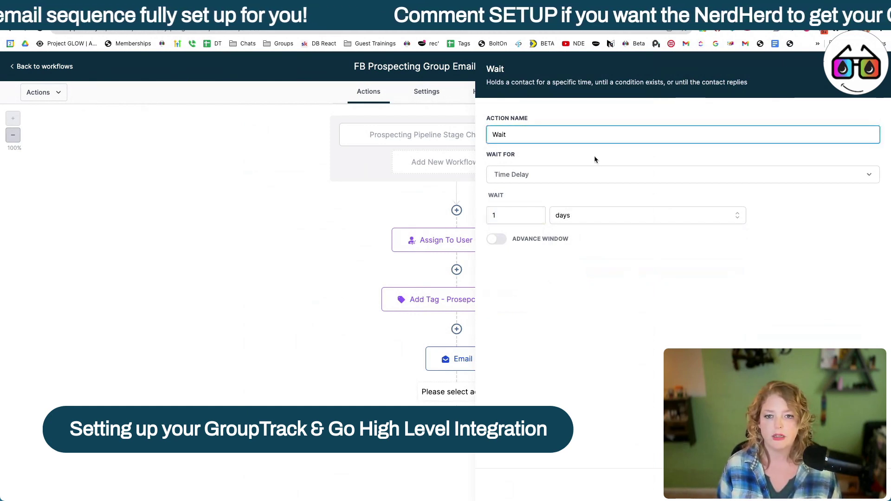
pyautogui.write('1 day')
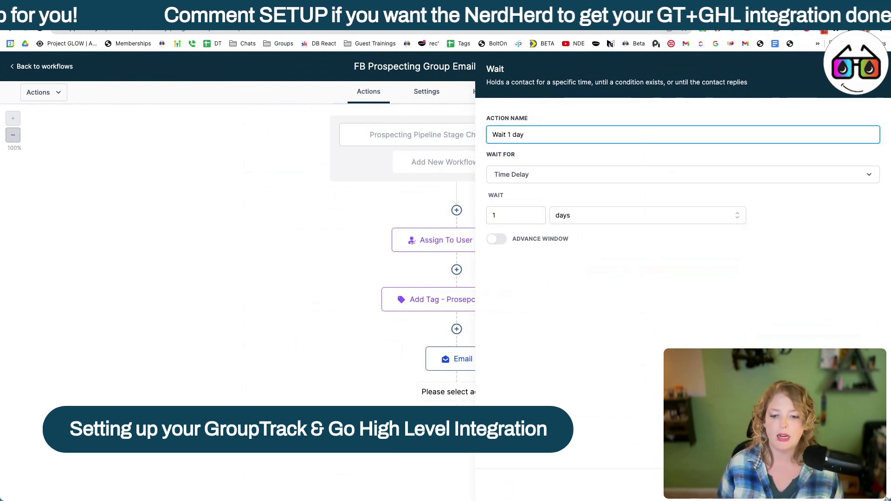
pyautogui.click(864, 488)
pyautogui.scroll(-1, 512, 469)
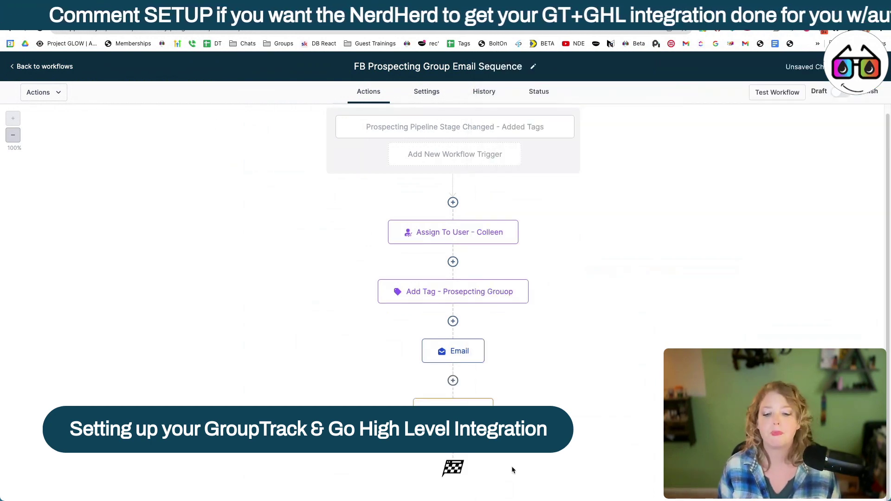
# Step: Turn on the Advance Window for 'Wait 1 day': Monday–Friday, 08:00 AM to 11:00 AM
pyautogui.click(453, 408)
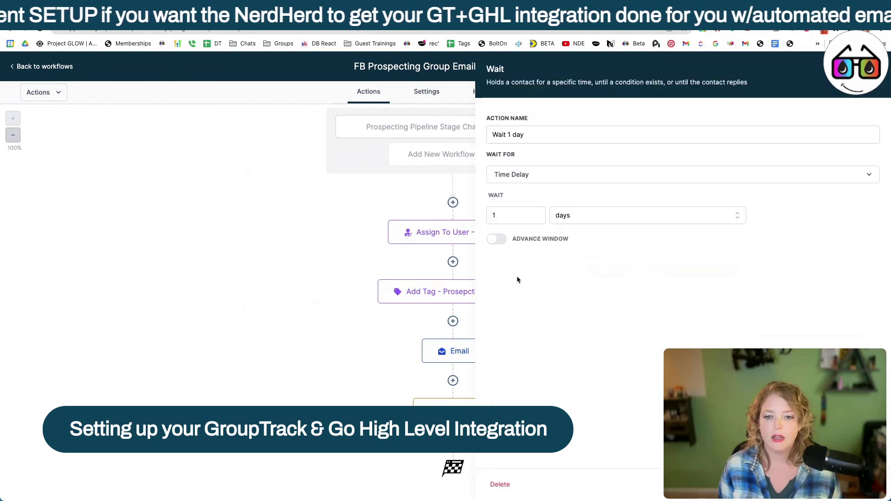
pyautogui.click(496, 238)
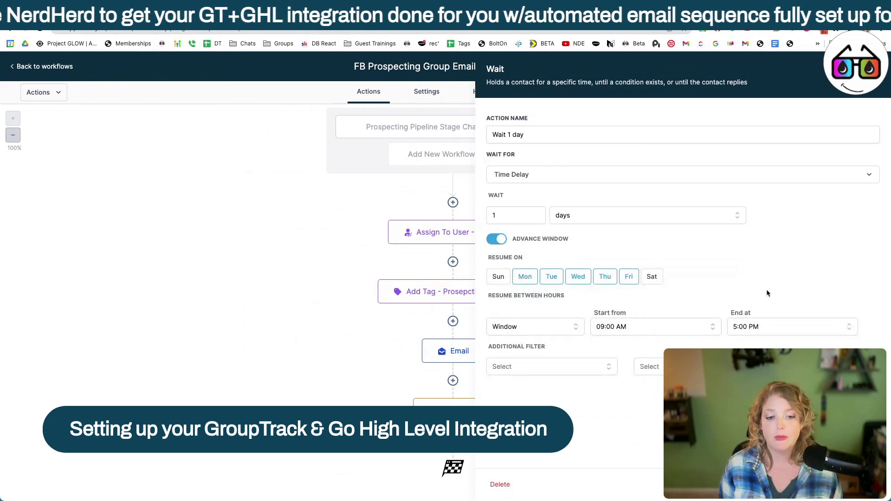
pyautogui.click(778, 333)
pyautogui.scroll(-10, 788, 352)
pyautogui.scroll(3, 789, 343)
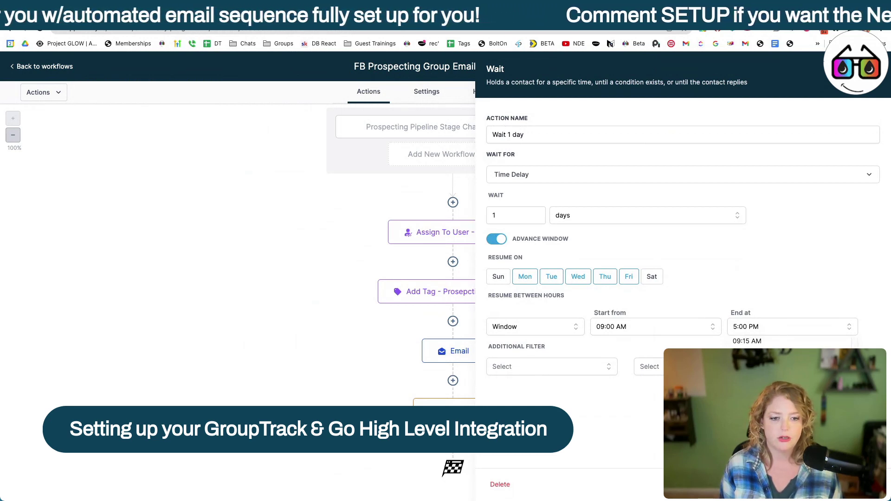
pyautogui.scroll(-1, 789, 342)
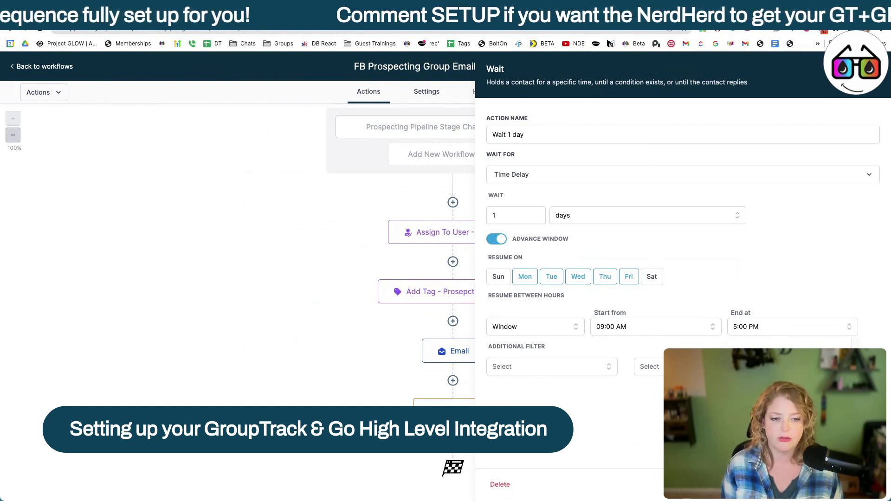
pyautogui.click(655, 324)
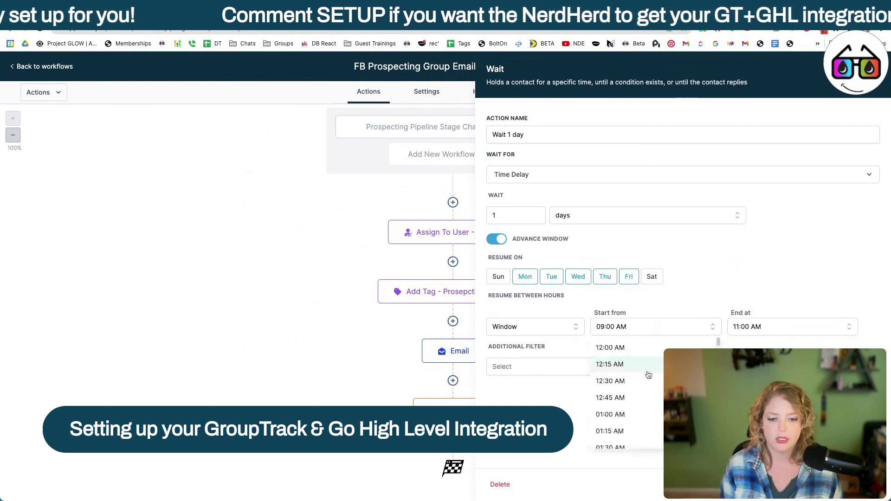
pyautogui.scroll(-10, 651, 417)
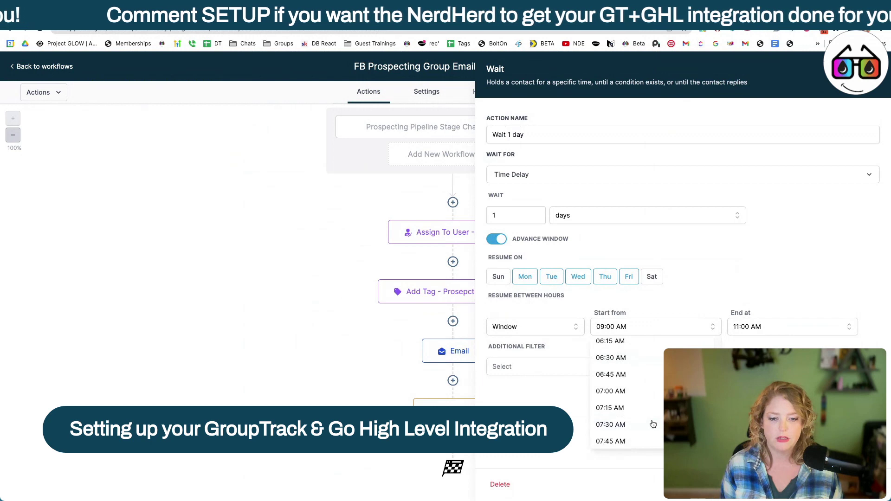
pyautogui.scroll(-2, 653, 424)
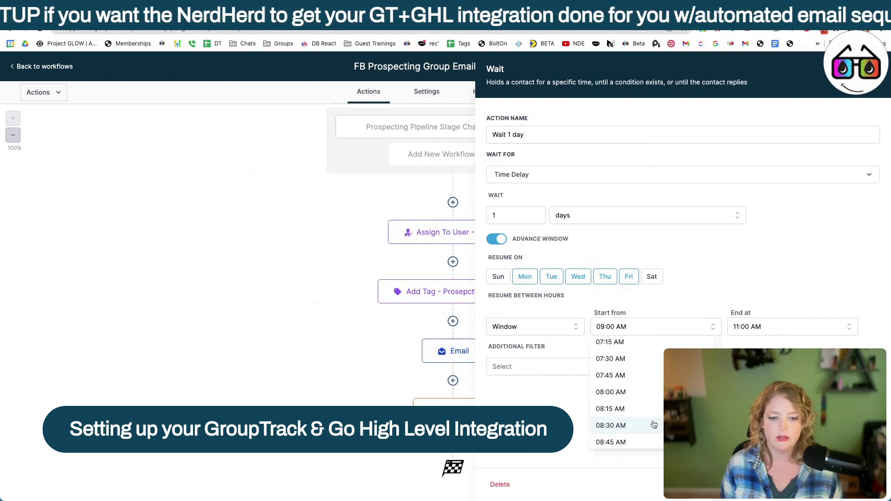
pyautogui.click(650, 397)
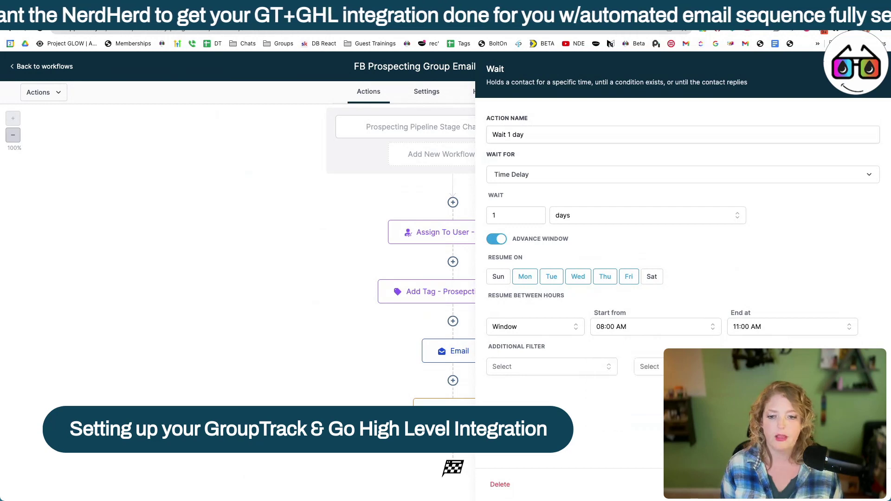
pyautogui.click(851, 484)
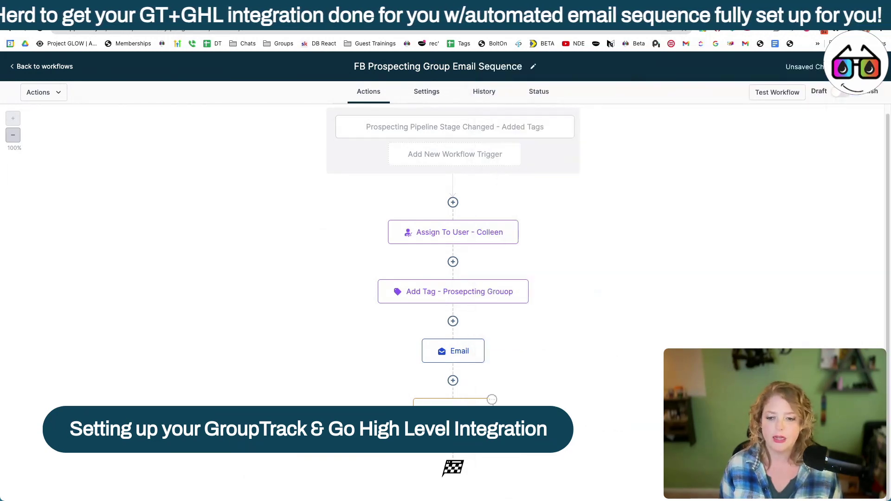
# Step: Copy the Email step and paste it below Wait 1 Day
pyautogui.click(483, 340)
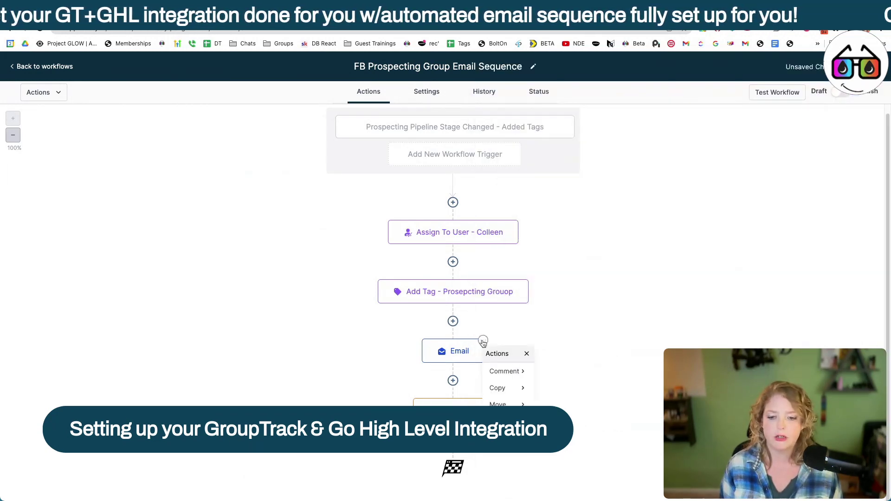
pyautogui.click(518, 388)
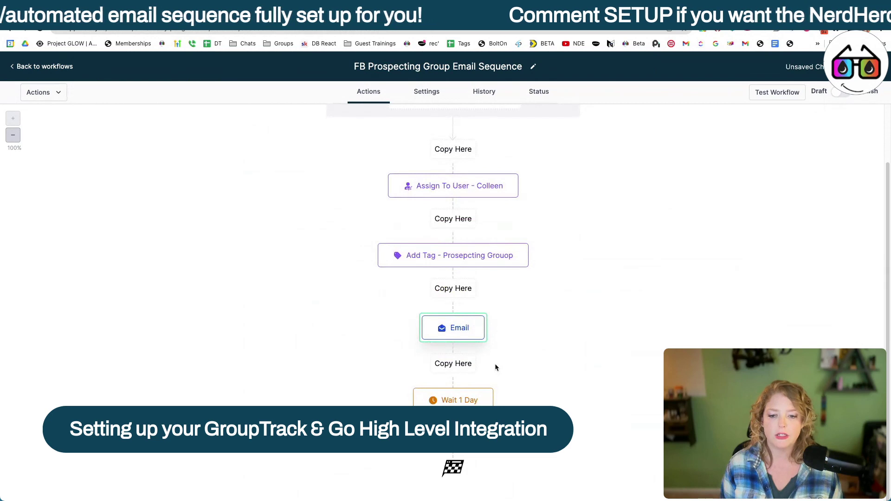
pyautogui.scroll(-1, 495, 363)
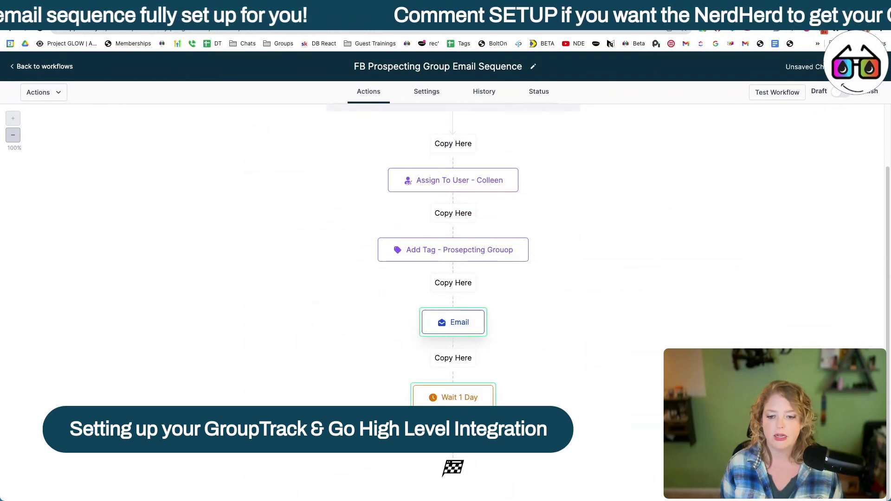
pyautogui.click(453, 433)
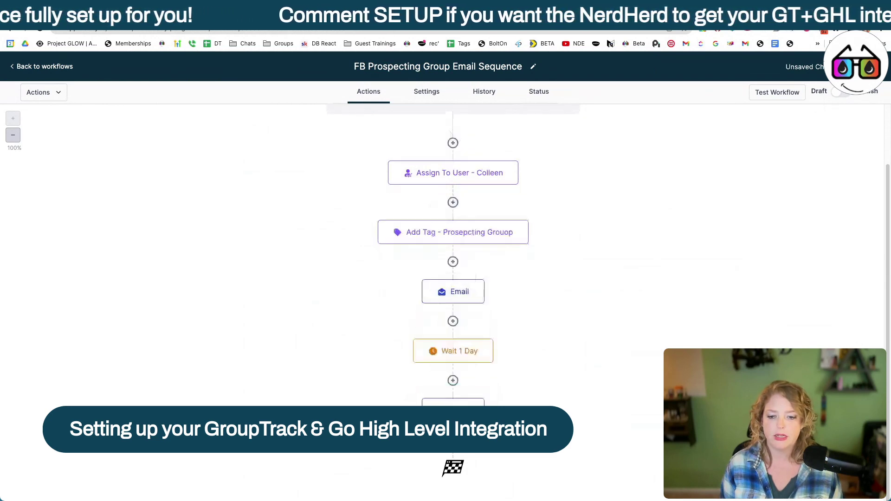
# Step: Copy the Wait 1 Day step below the second Email, then start renaming the first Email
pyautogui.click(484, 280)
pyautogui.moveTo(500, 333)
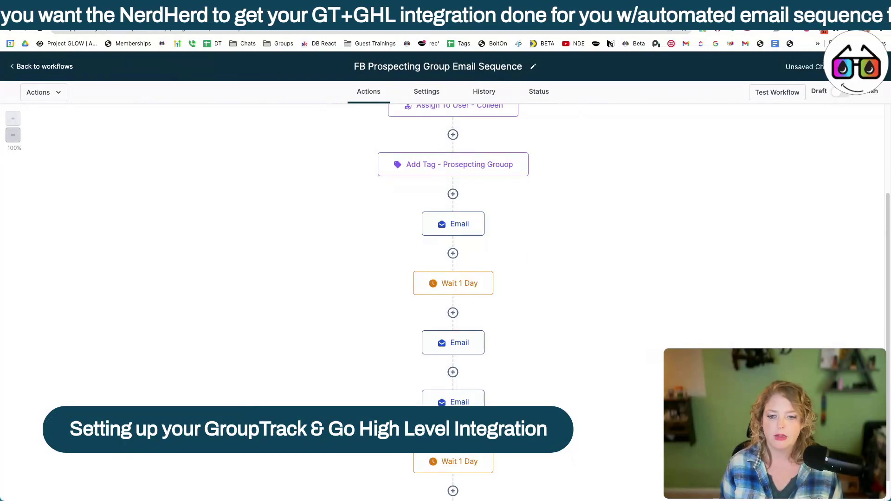
pyautogui.click(492, 274)
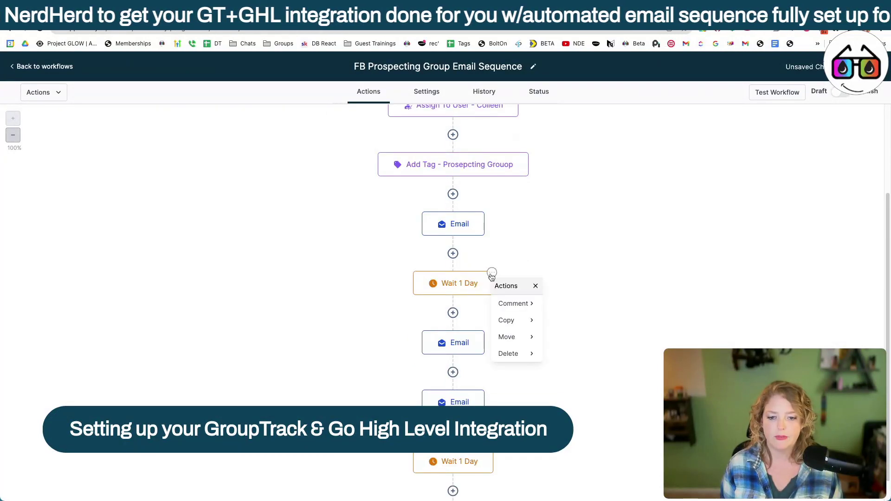
pyautogui.moveTo(510, 320)
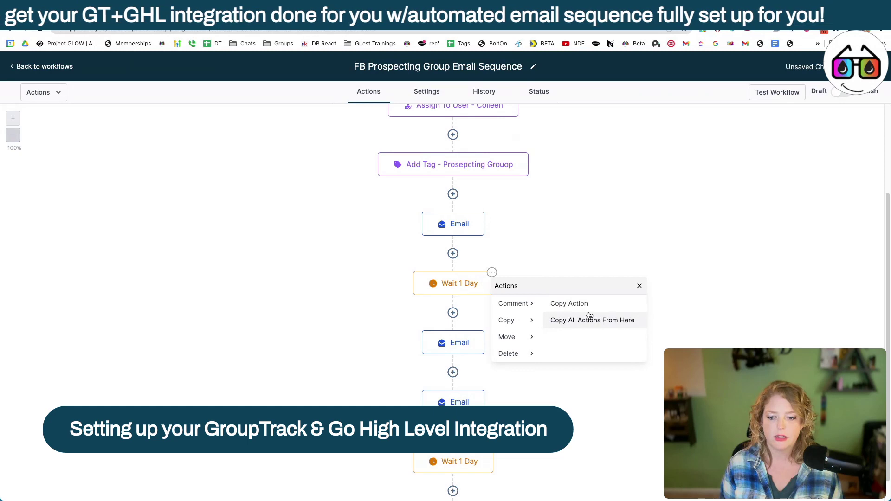
pyautogui.click(589, 318)
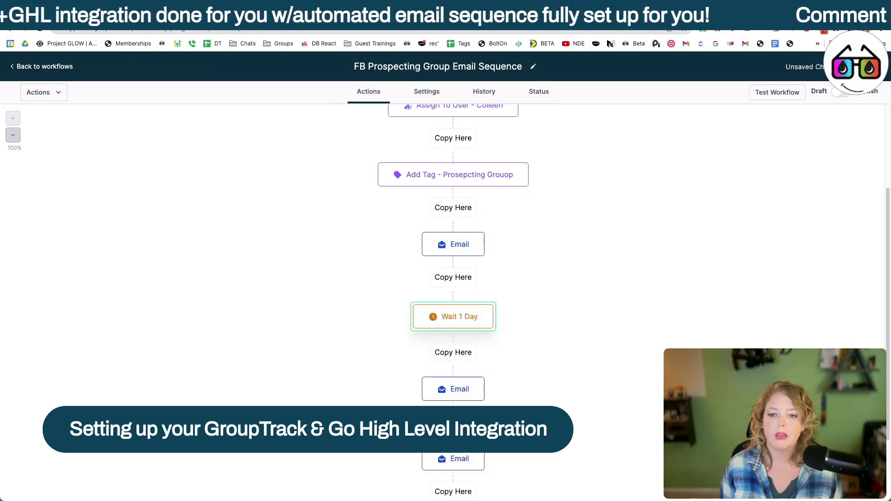
pyautogui.click(453, 422)
pyautogui.click(456, 225)
pyautogui.click(757, 152)
# Step: Name the first email 'Email - Welcome' and give the second email the 'Strategy to find & nurture leads' template
pyautogui.write('- Welcome')
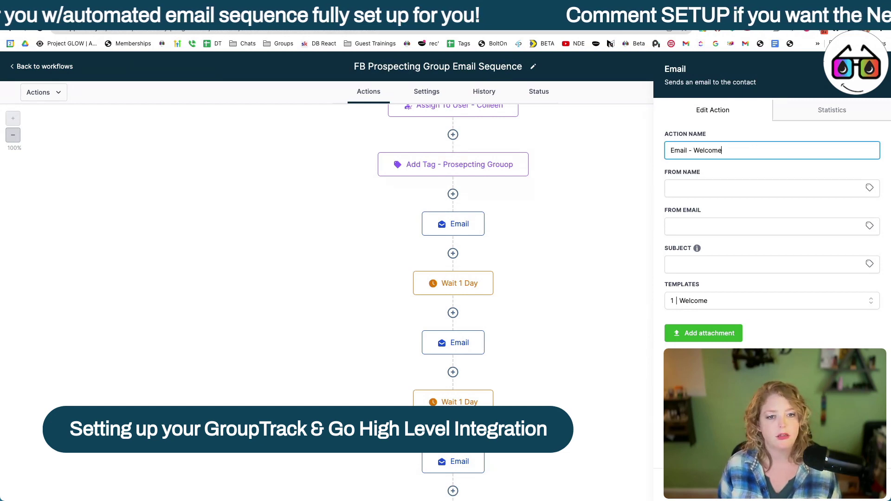
pyautogui.click(851, 483)
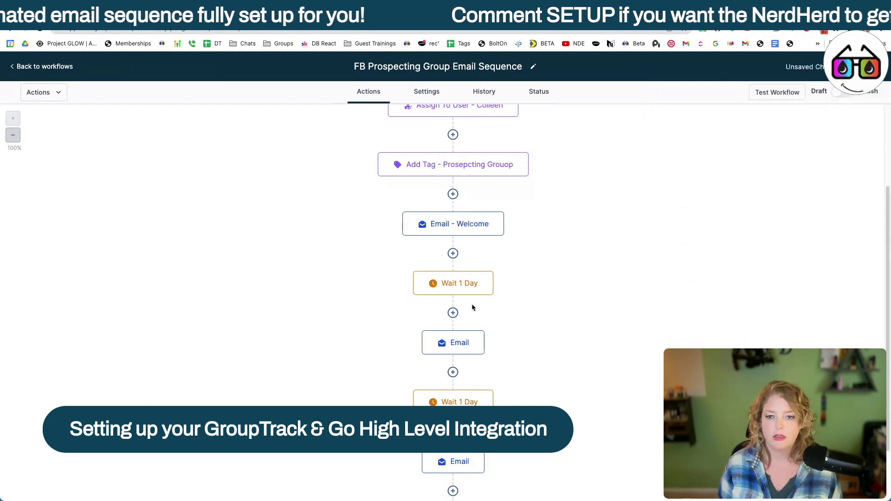
pyautogui.click(457, 343)
pyautogui.click(747, 301)
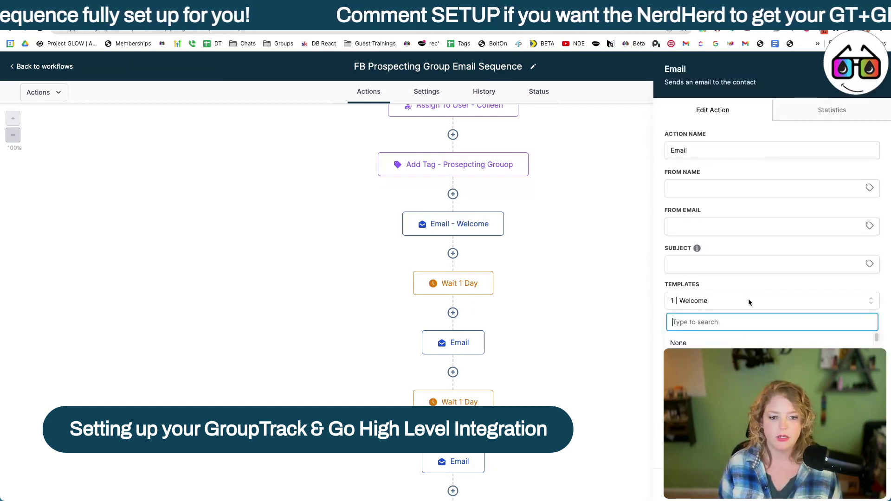
pyautogui.write('2')
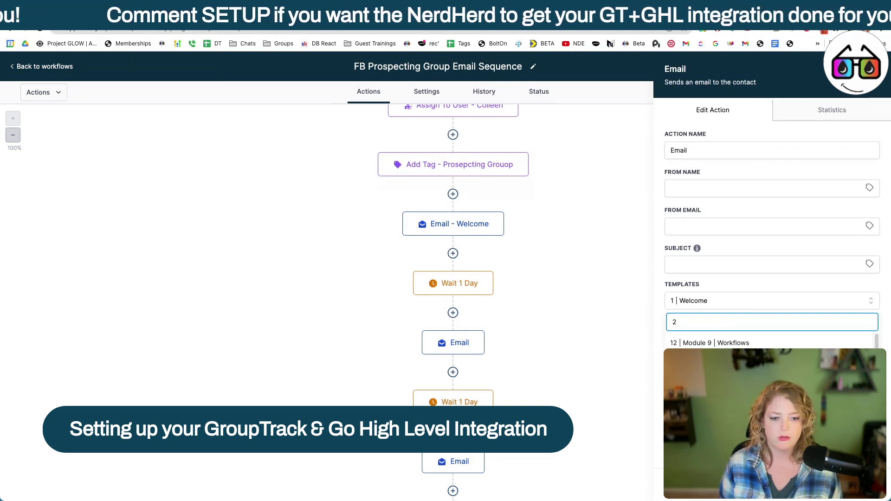
pyautogui.click(748, 380)
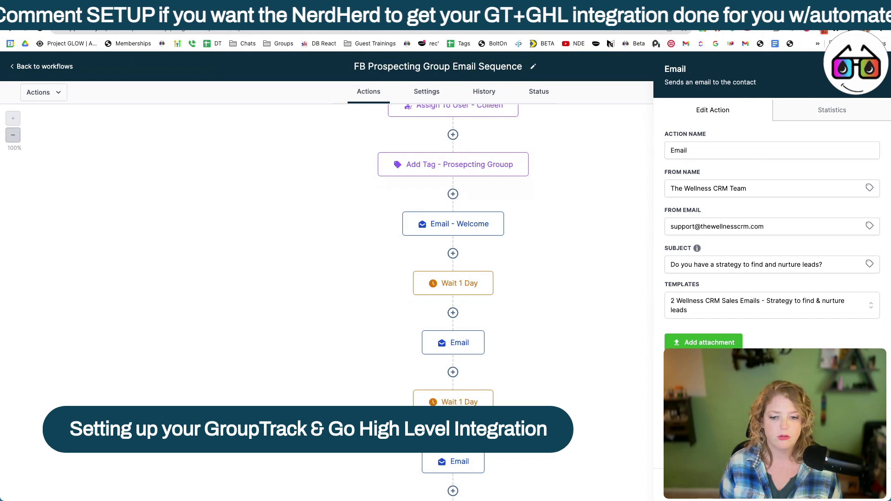
pyautogui.click(849, 483)
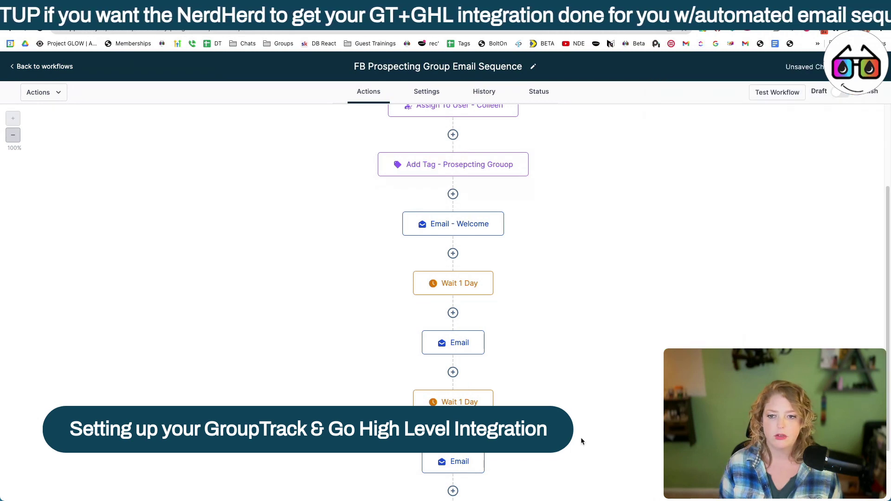
# Step: Rename the second email step to 'Email 2 Strategy'
pyautogui.scroll(-2, 467, 245)
pyautogui.click(467, 246)
pyautogui.click(724, 150)
pyautogui.write('2')
pyautogui.write(' Stra')
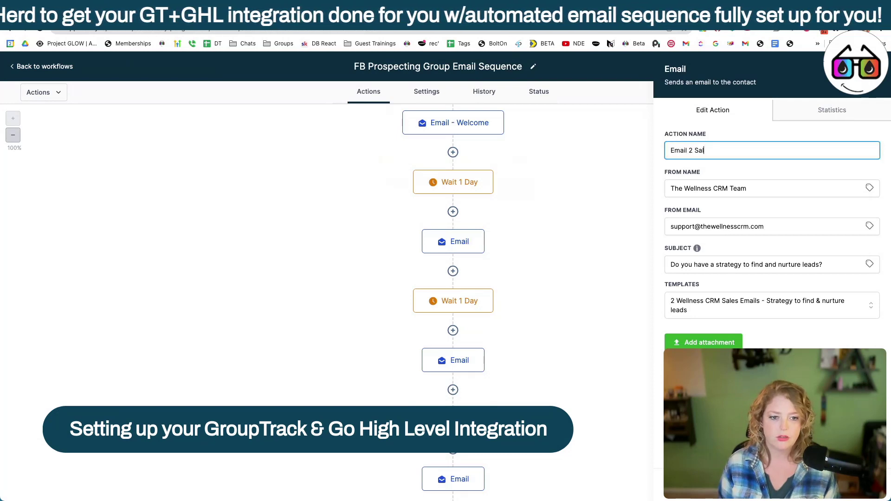
pyautogui.write('tegy')
pyautogui.press('Return')
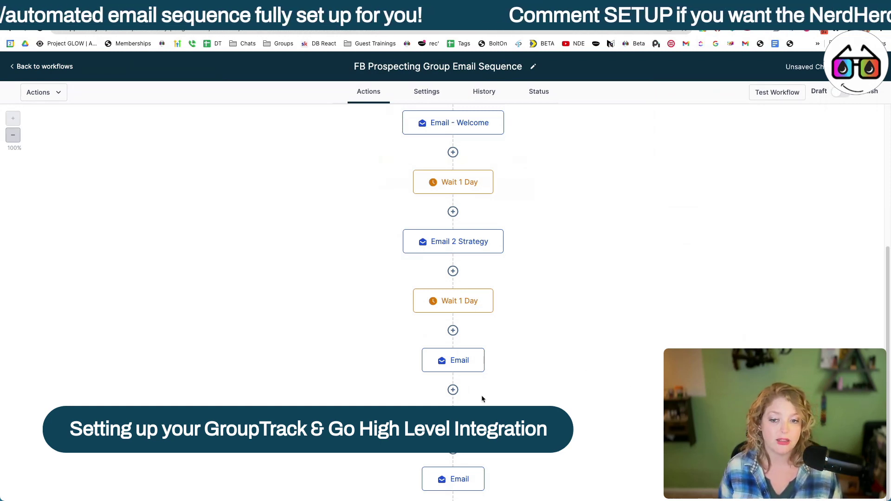
# Step: Give the third email step the 'Strategy to keep clients buying' template
pyautogui.click(464, 361)
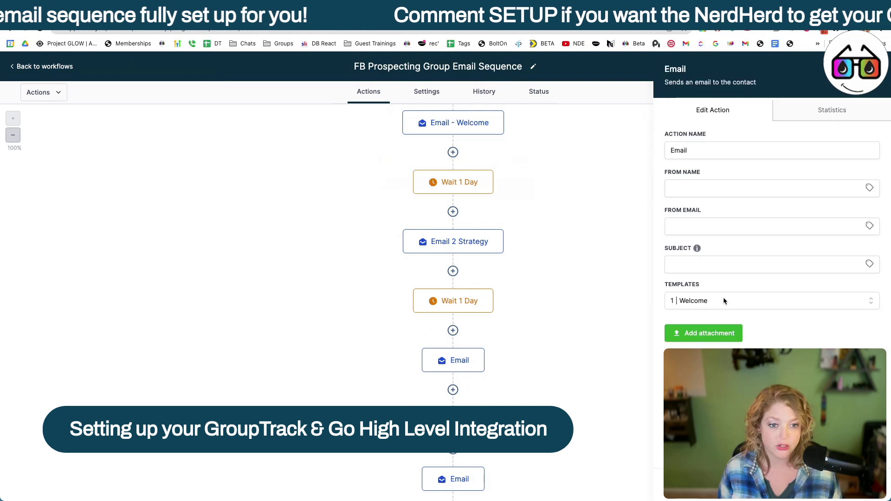
pyautogui.click(724, 301)
pyautogui.write('3')
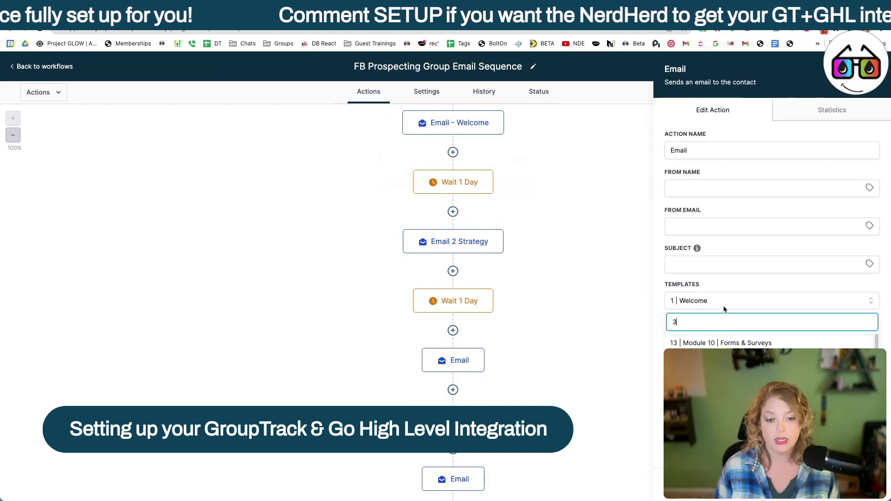
pyautogui.click(723, 362)
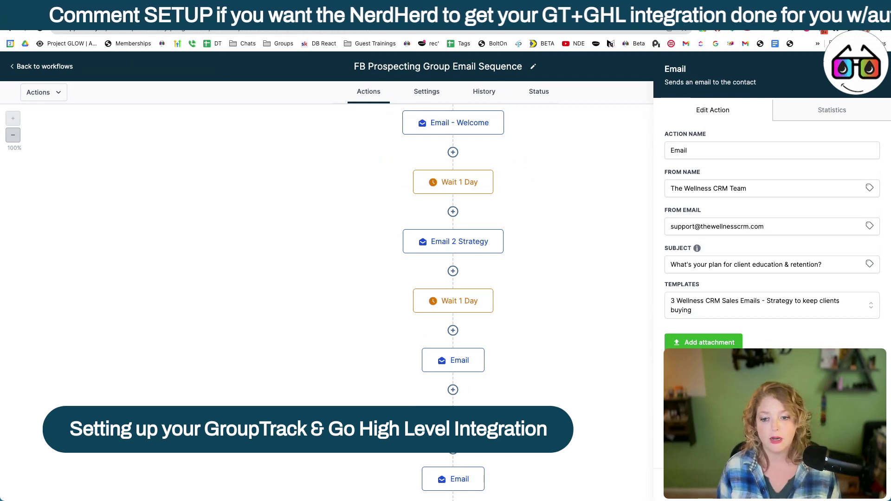
pyautogui.click(853, 484)
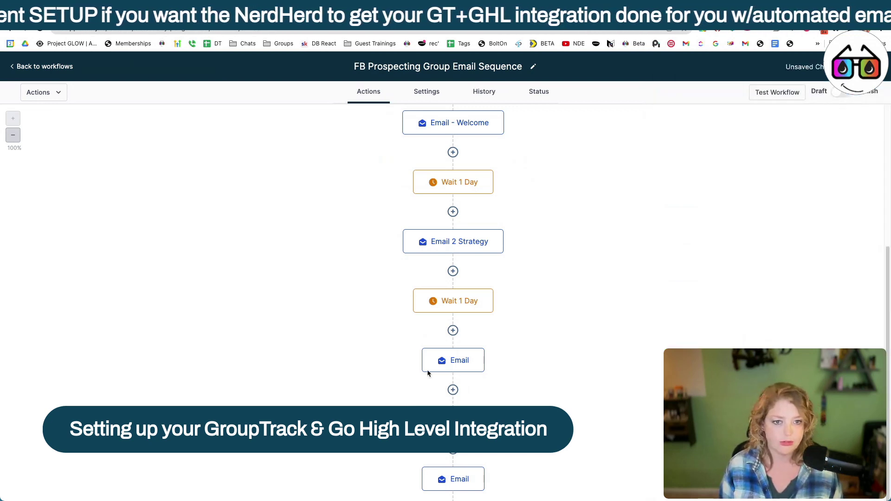
# Step: Rename the third email step to 'Email 3 Retention'
pyautogui.click(427, 371)
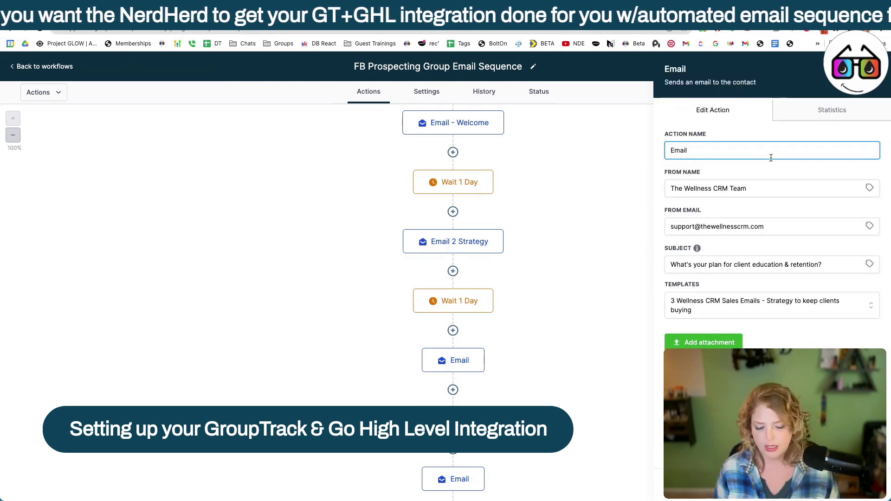
pyautogui.write('3')
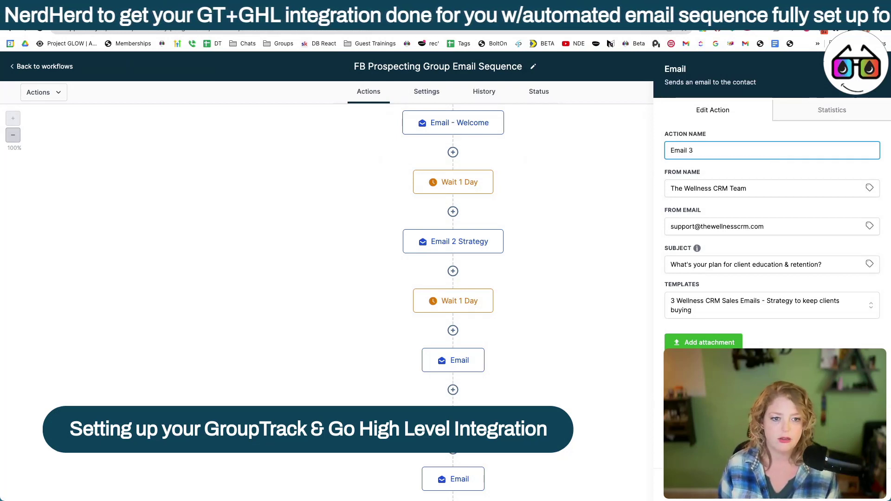
pyautogui.write(' Retemtiom')
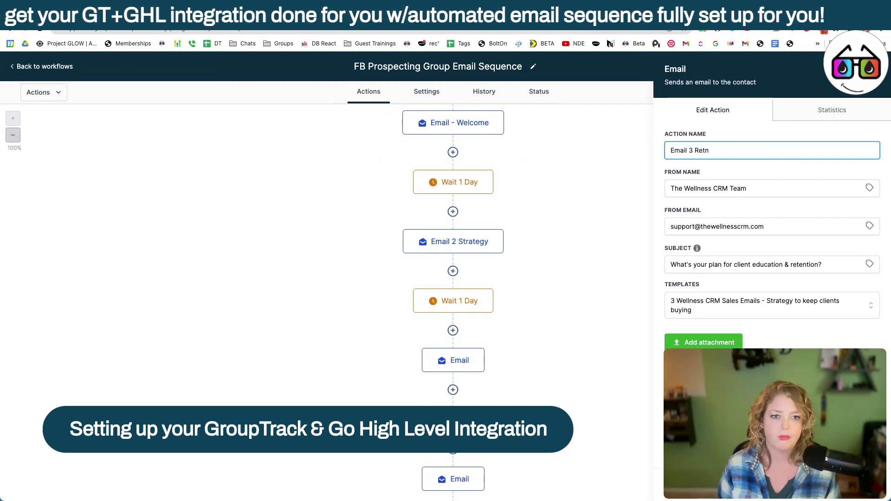
pyautogui.press('BackSpace')
pyautogui.press('BackSpace')
pyautogui.press('BackSpace')
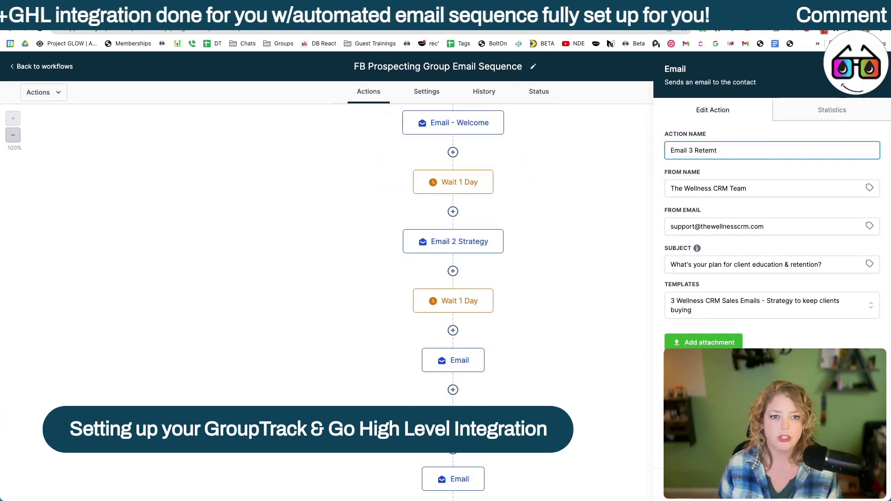
pyautogui.press('BackSpace')
pyautogui.press('BackSpace')
pyautogui.write('tion')
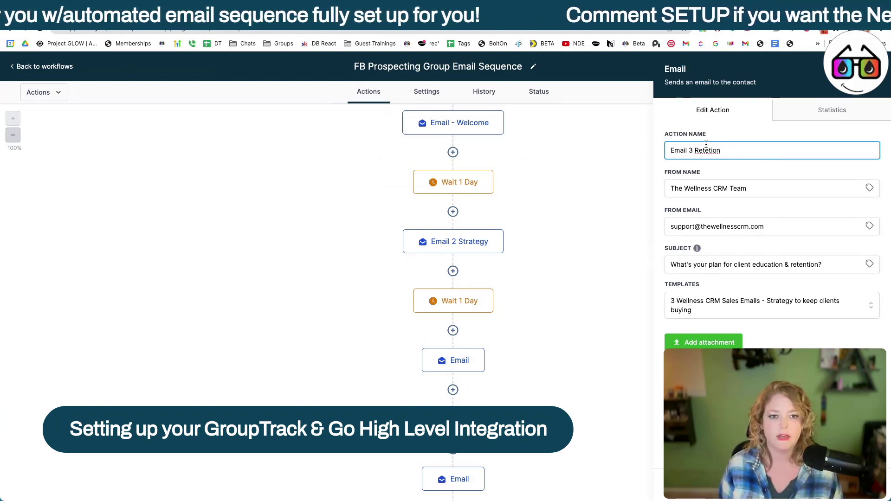
pyautogui.press('BackSpace')
pyautogui.press('BackSpace')
pyautogui.press('BackSpace')
pyautogui.press('BackSpace')
pyautogui.write('ntion')
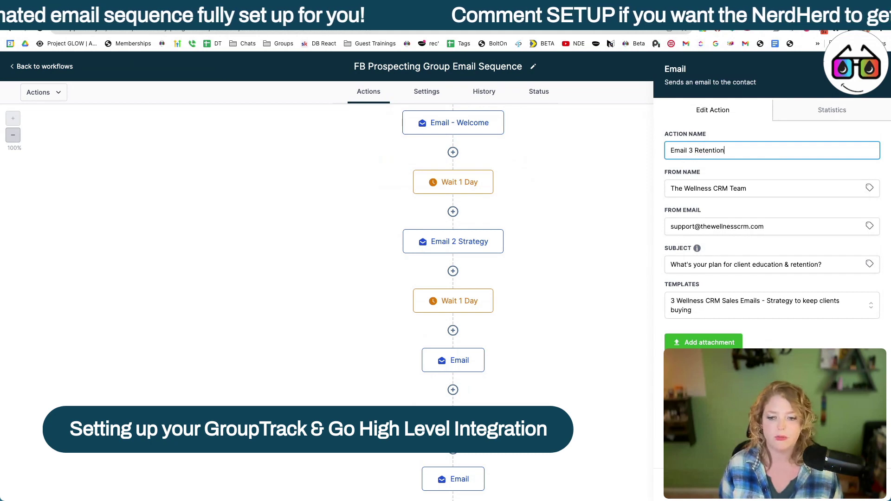
pyautogui.click(851, 484)
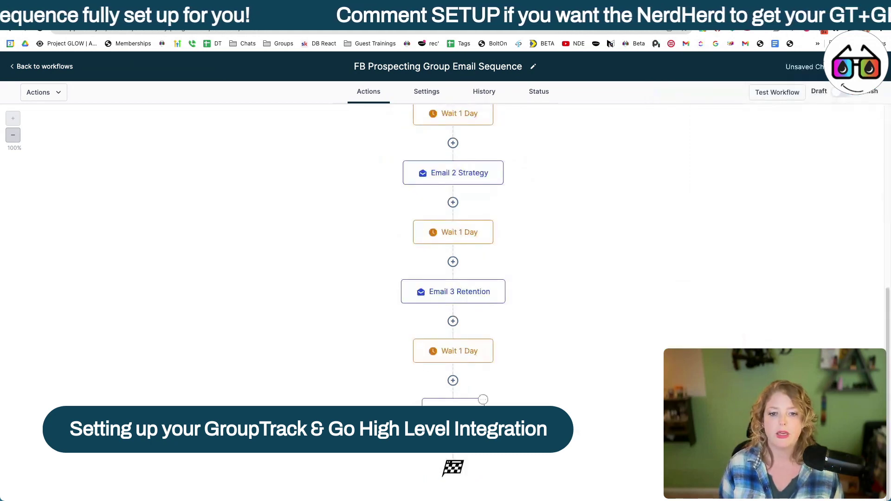
# Step: Give the fourth email the '4 Wellness CRM Sales Emails - Simple Duplication' template and name it 'Email - Duplication'
pyautogui.click(453, 410)
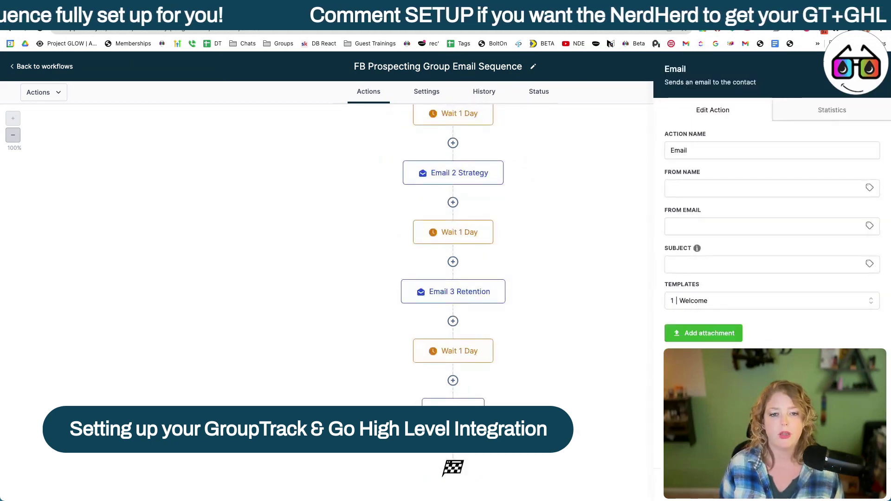
pyautogui.click(717, 307)
pyautogui.write('4')
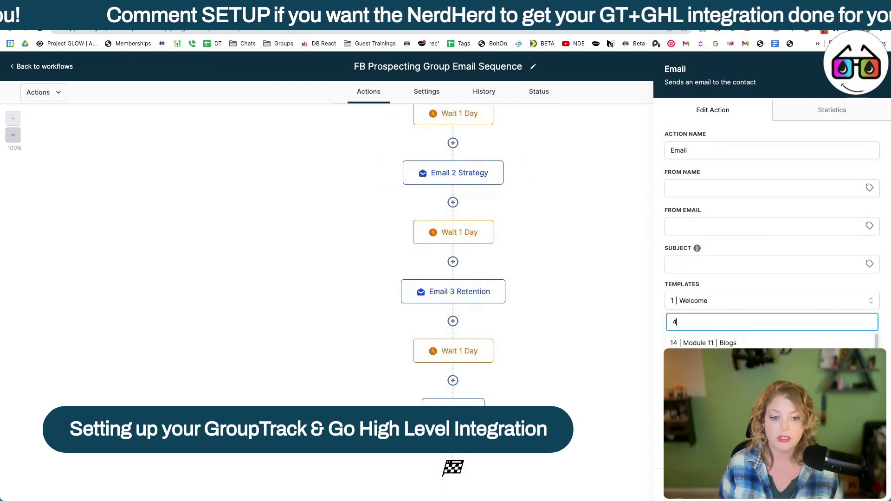
pyautogui.click(746, 377)
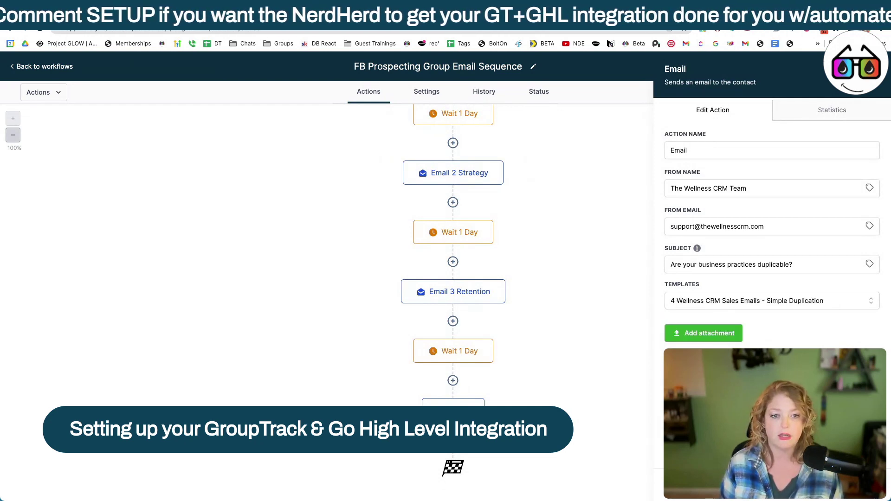
pyautogui.click(721, 153)
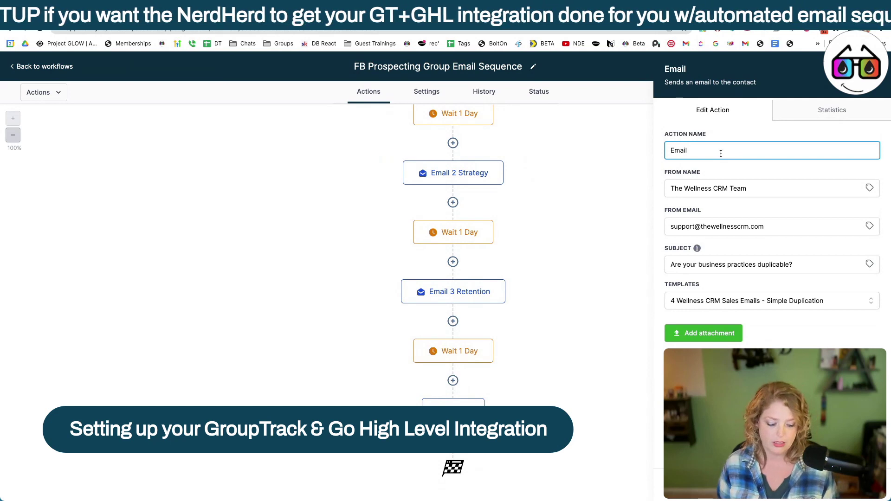
pyautogui.write('- Duplication')
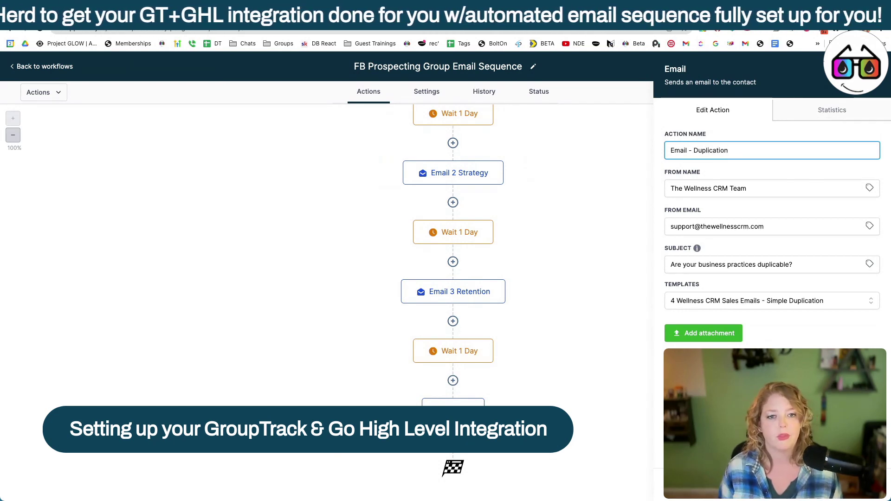
pyautogui.press('Return')
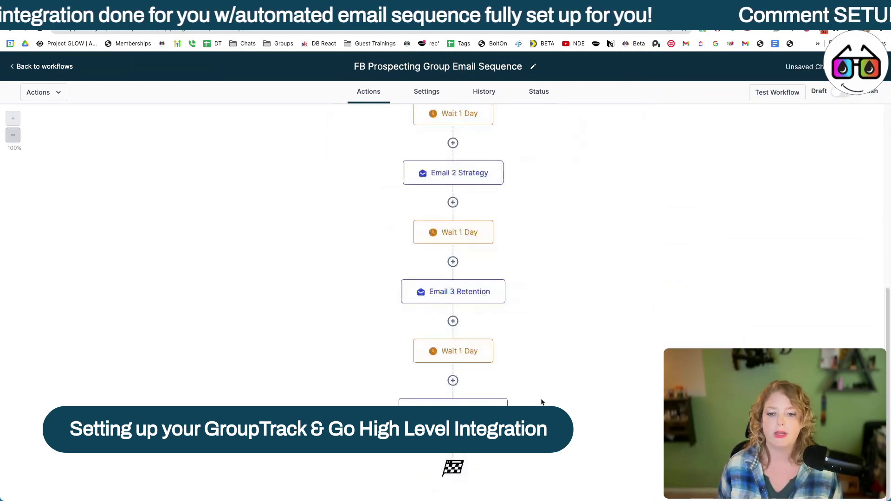
# Step: Add a final 30-day Wait step named 'Wait 30 Days' after the fourth email
pyautogui.click(452, 439)
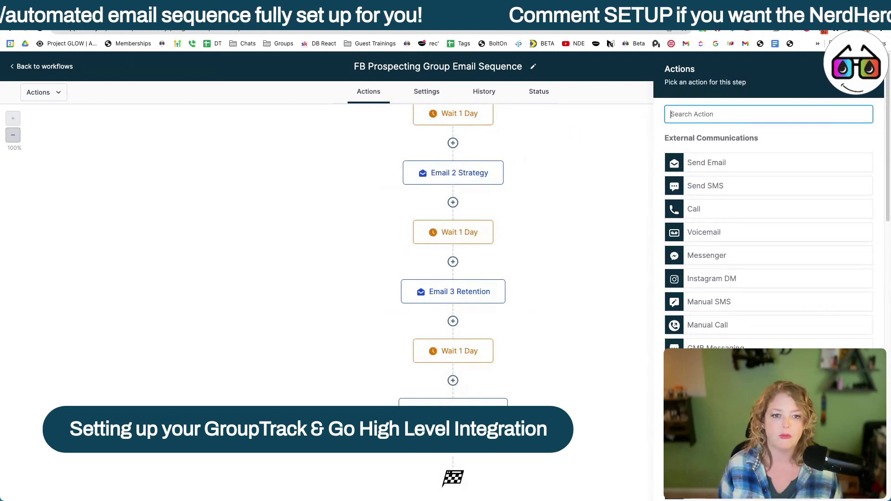
pyautogui.write('wait')
pyautogui.click(694, 155)
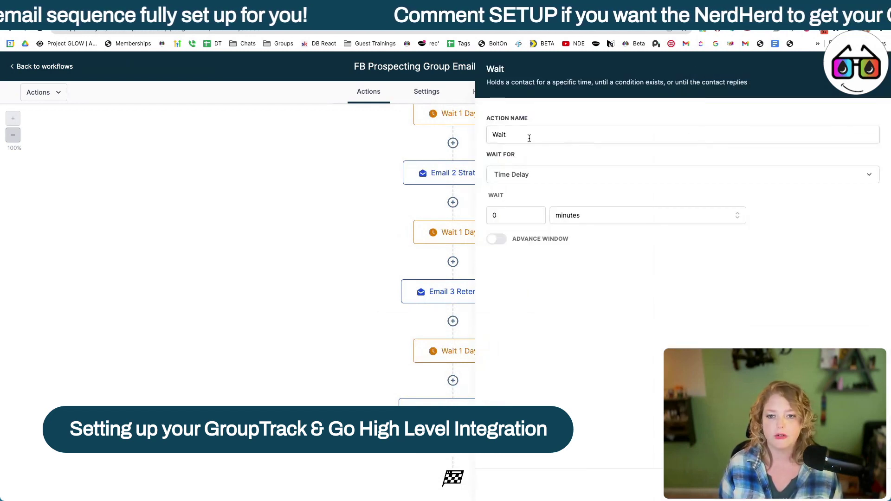
pyautogui.click(492, 216)
pyautogui.write('3')
pyautogui.click(618, 219)
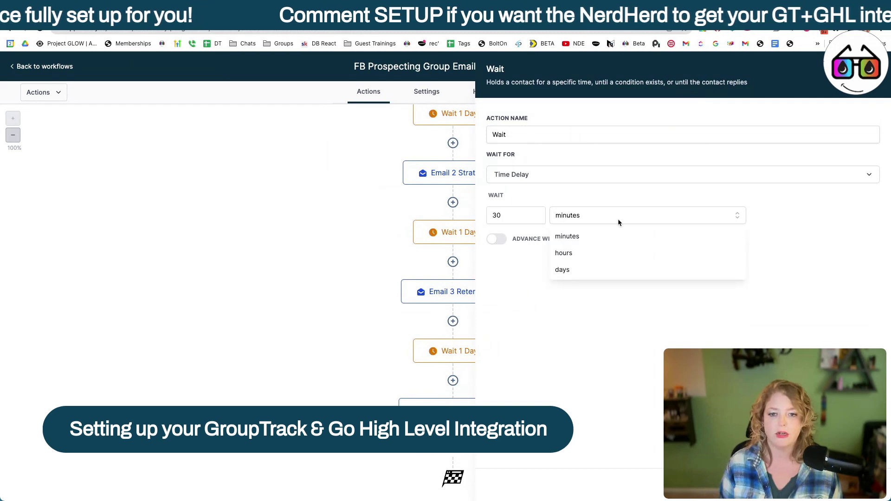
pyautogui.click(561, 270)
pyautogui.click(541, 143)
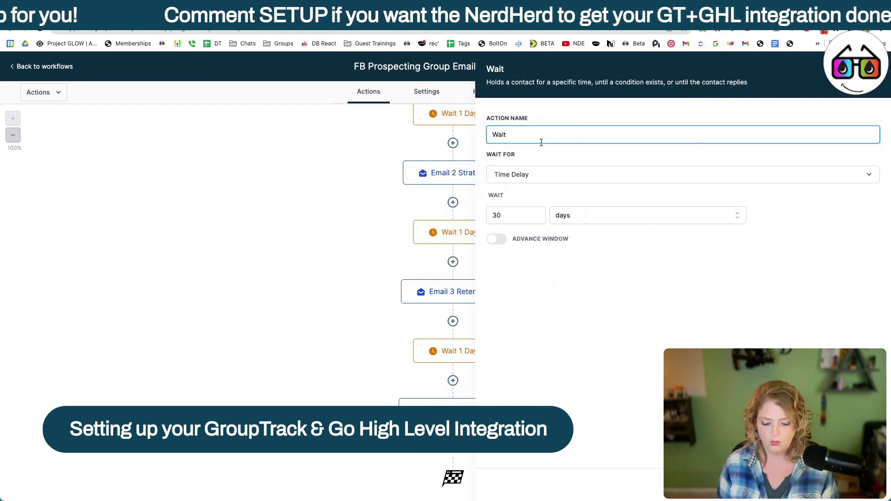
pyautogui.write('30 Days')
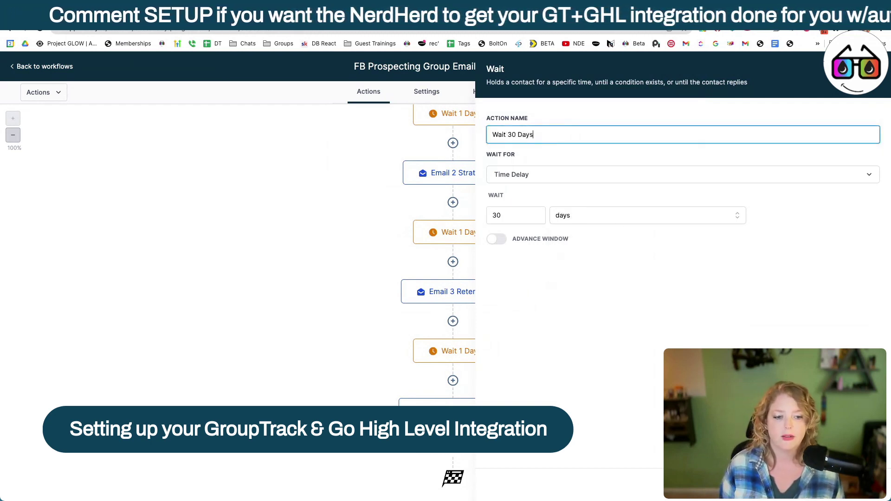
pyautogui.click(853, 484)
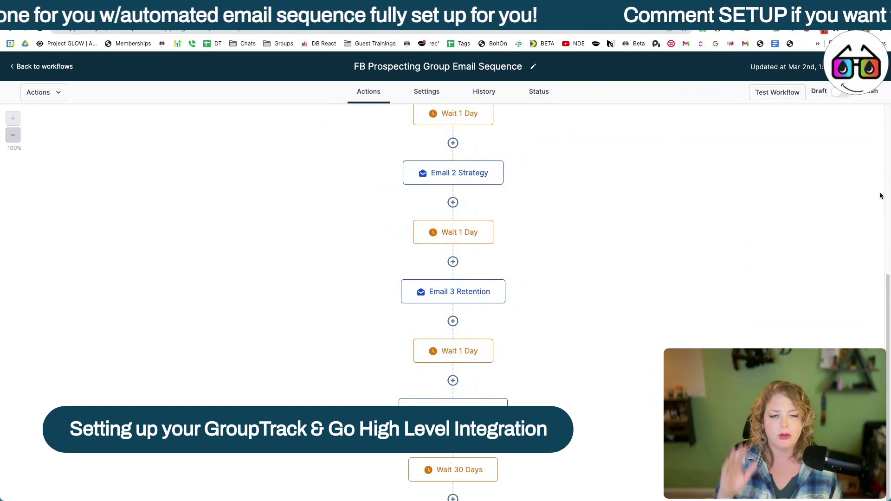
# Step: Scroll up to review the saved workflow from its trigger
pyautogui.scroll(7, 552, 244)
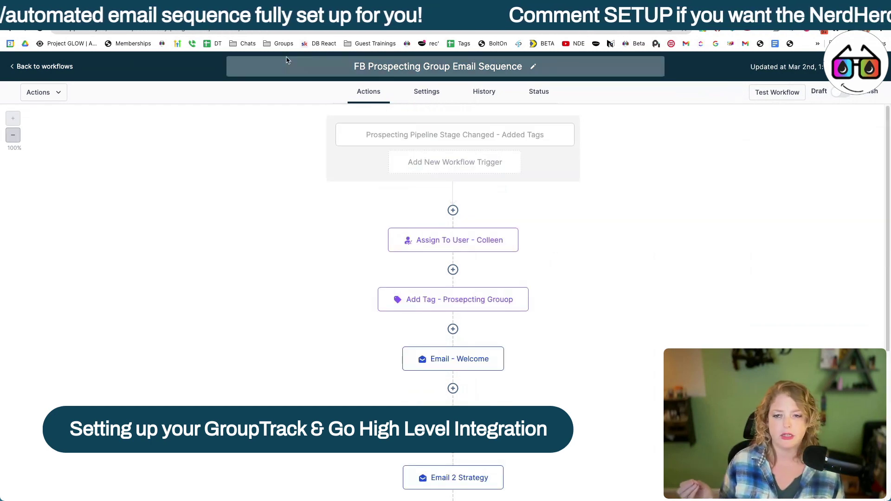